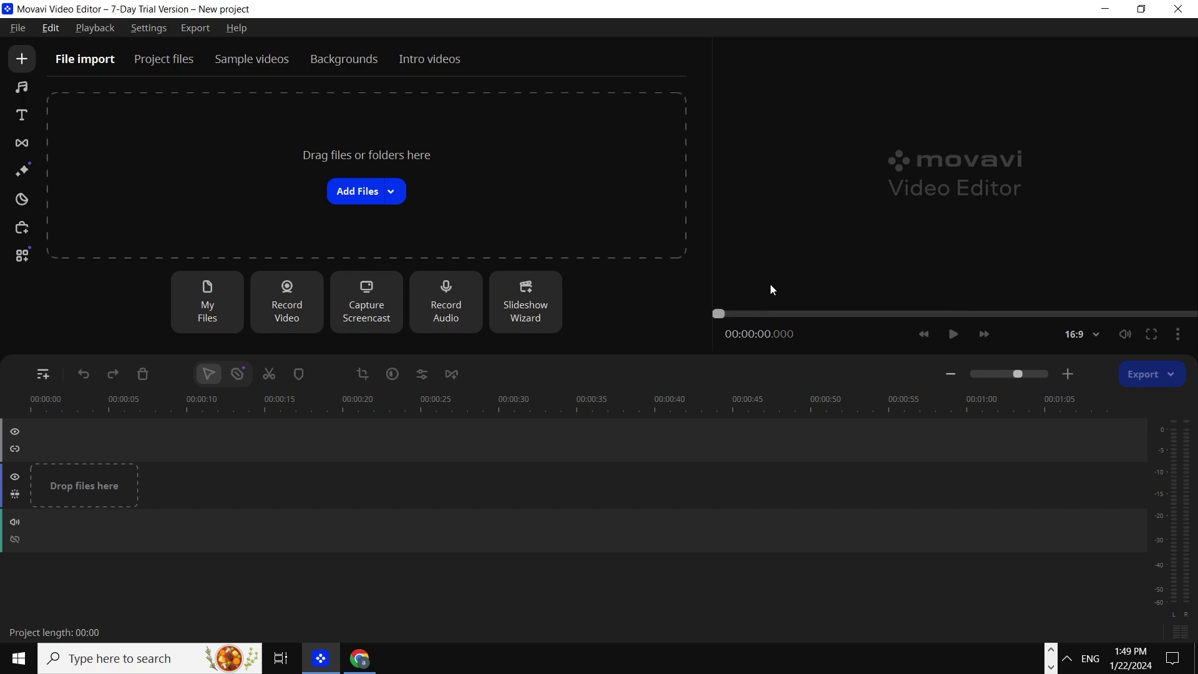
Switch to Chrome and search the web for movavi
left_click(360, 658)
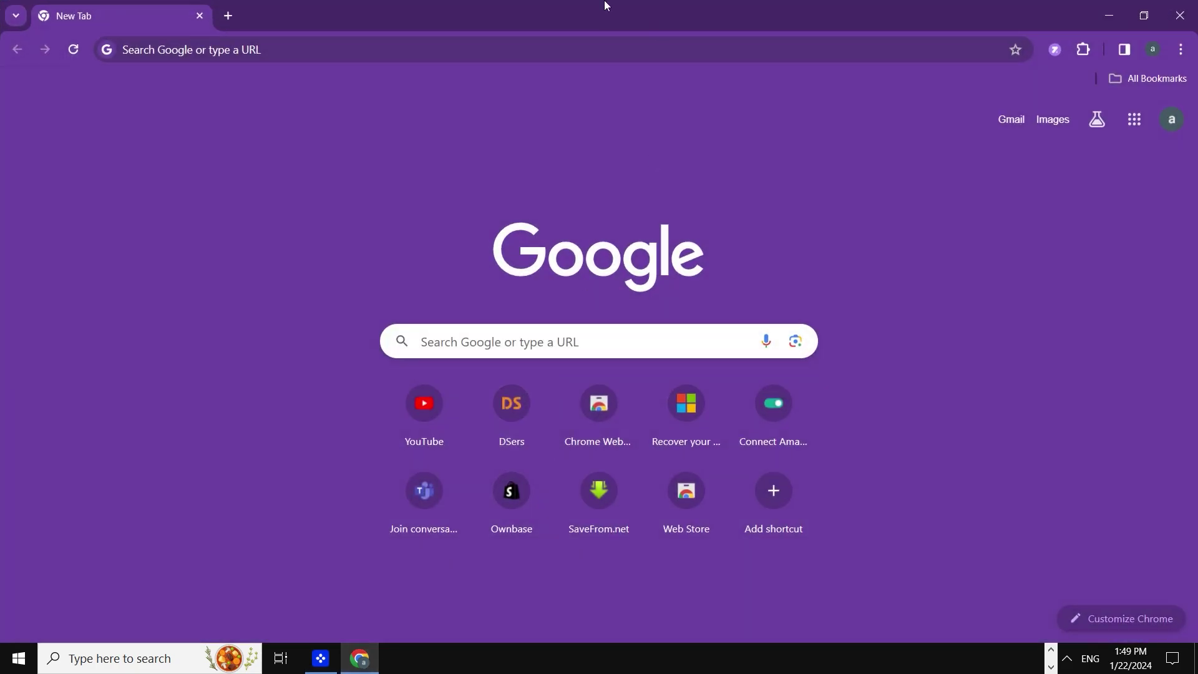
left_click(231, 54)
type("movavi")
key("Return")
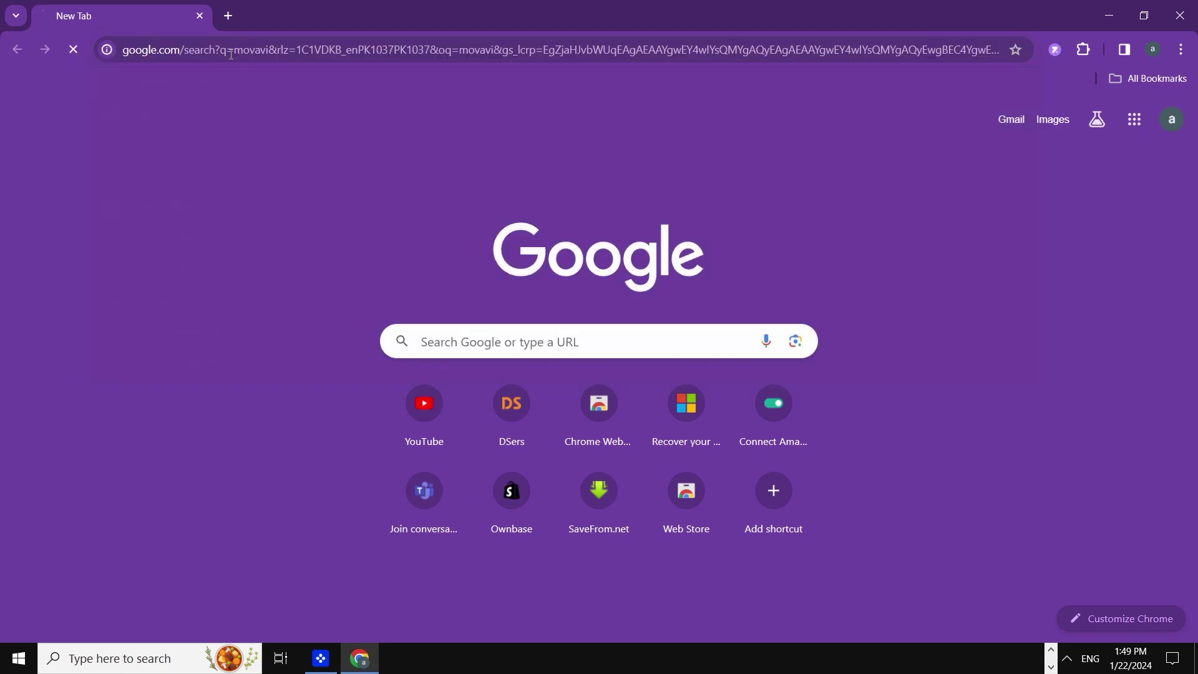
scroll(249, 390, "down", 1)
scroll(248, 389, "down", 1)
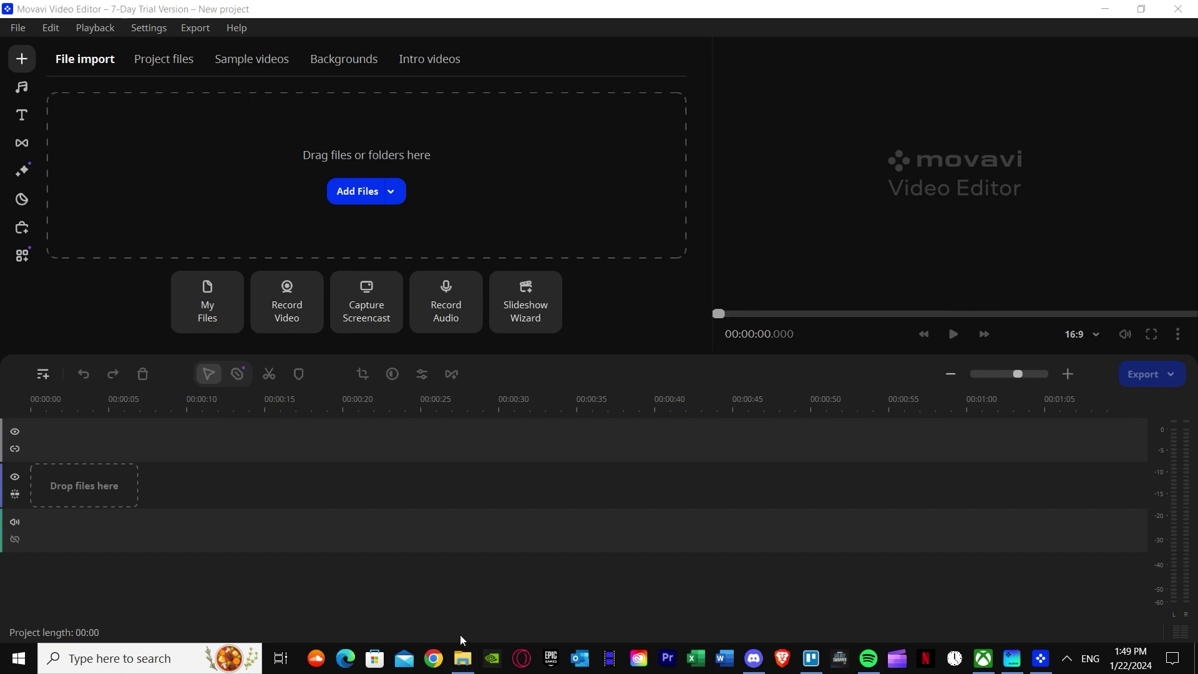
Switch to File Explorer and look over the six landscape images in the Downloads folder
left_click(462, 658)
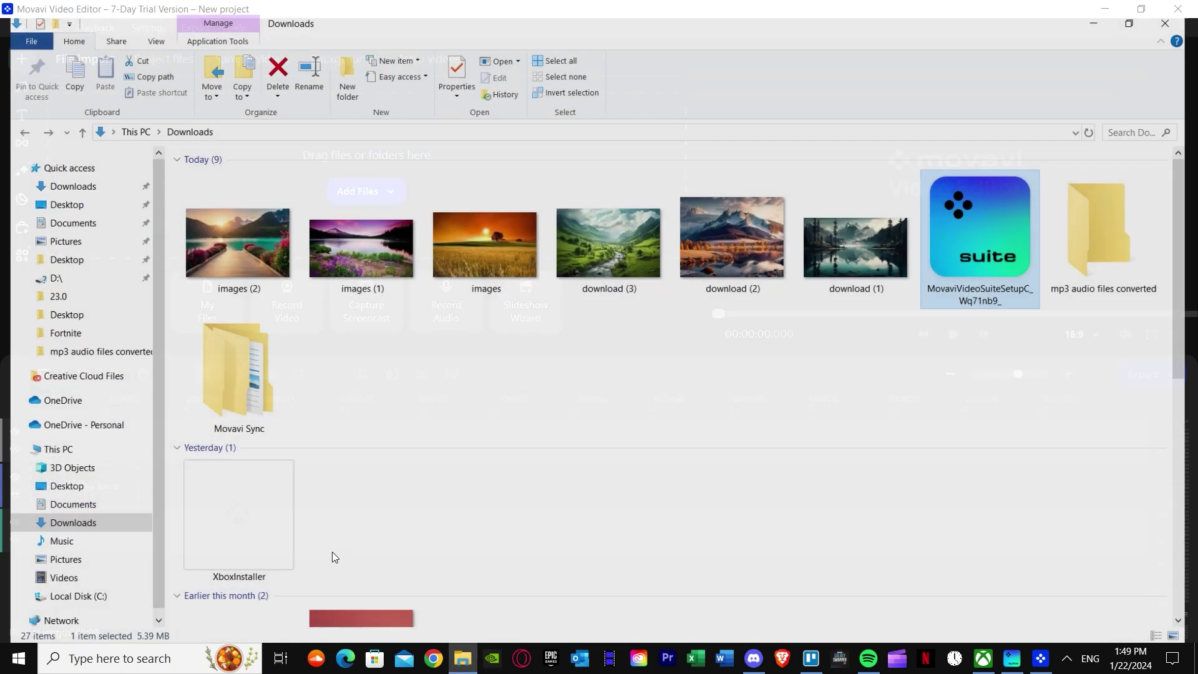
left_click_drag(899, 333, 340, 191)
left_click(1142, 9)
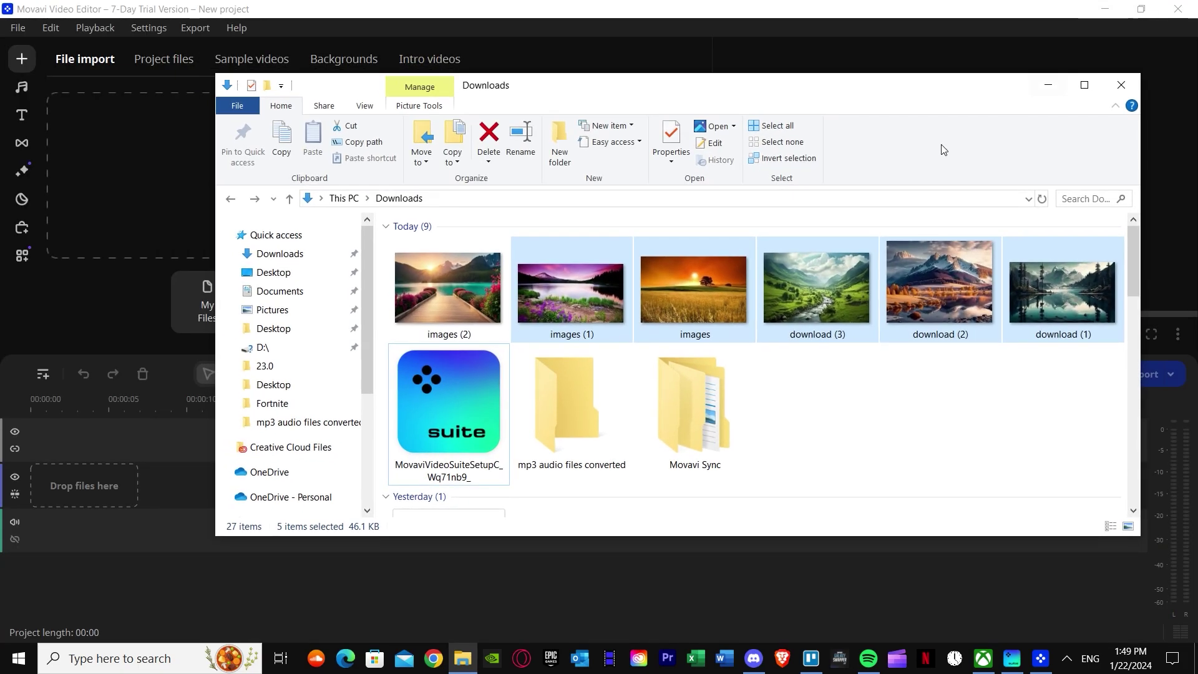
left_click_drag(1049, 346, 580, 240)
left_click(419, 269)
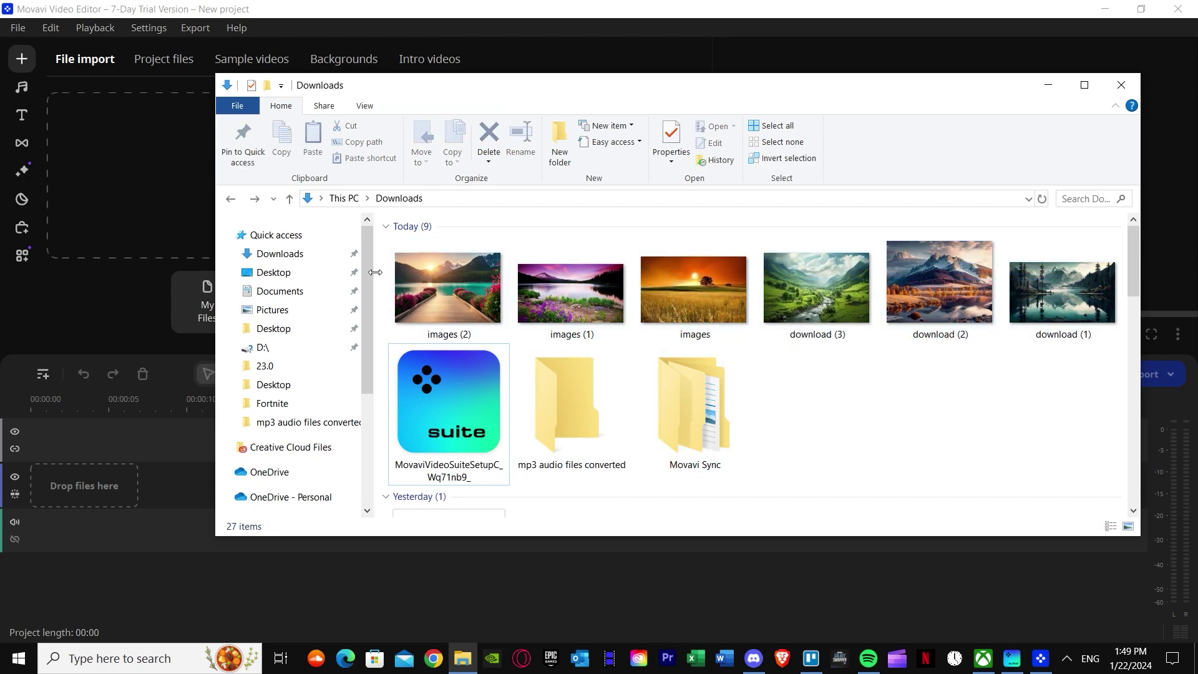
left_click_drag(385, 272, 1127, 252)
left_click_drag(448, 287, 145, 179)
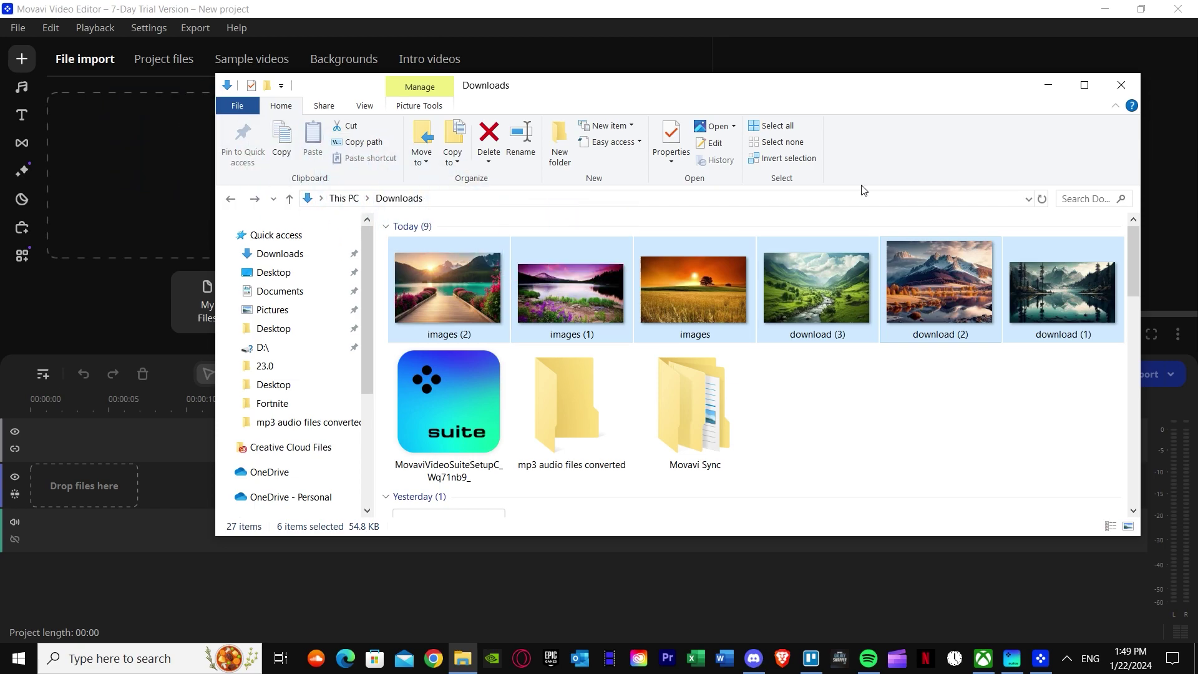
left_click(1121, 84)
Import the six landscape images from the Downloads folder into the project
left_click(353, 195)
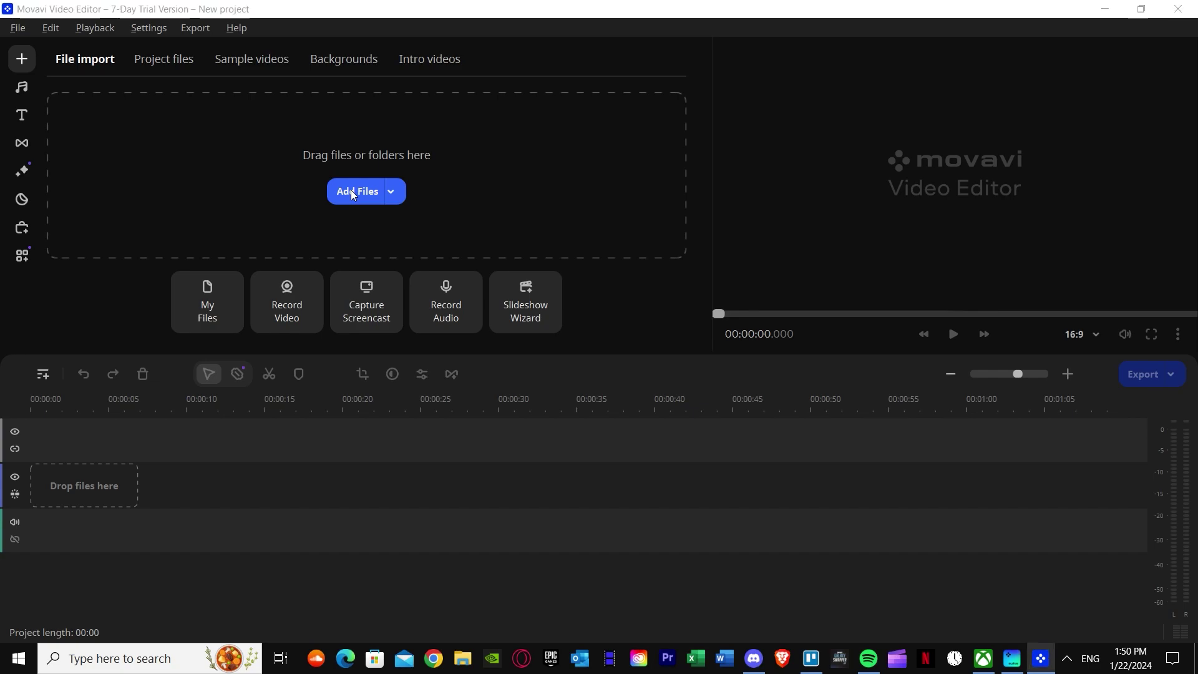
left_click(69, 134)
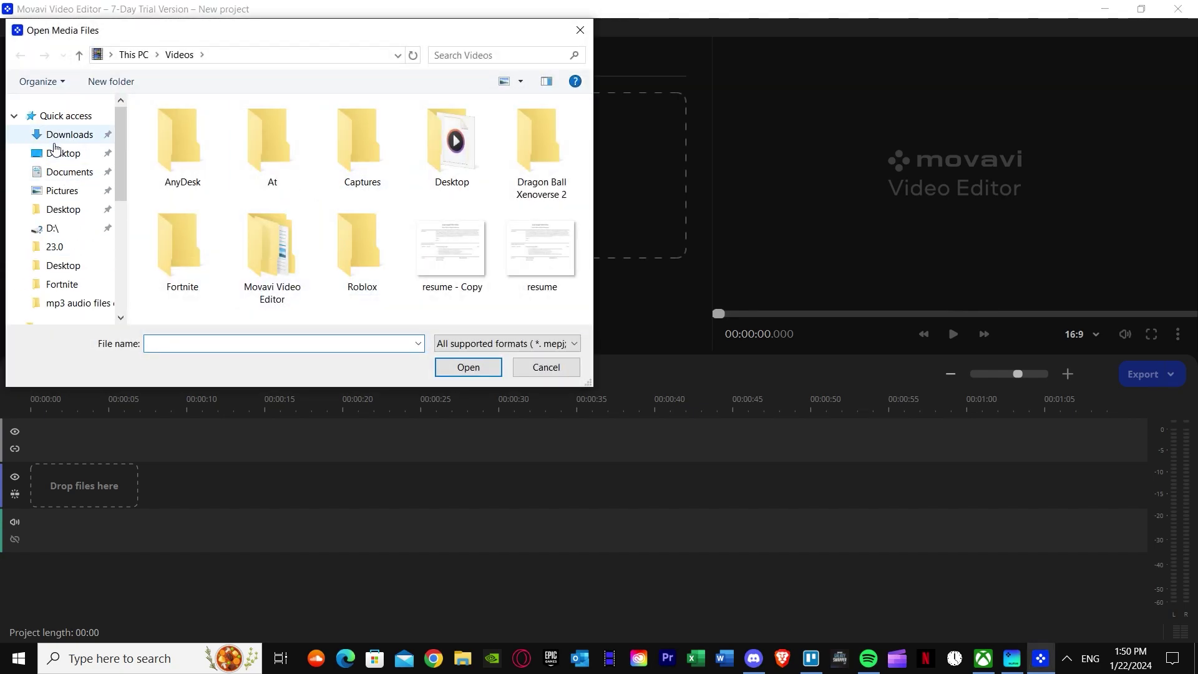
left_click(151, 147)
left_click_drag(151, 147, 232, 237)
left_click(468, 367)
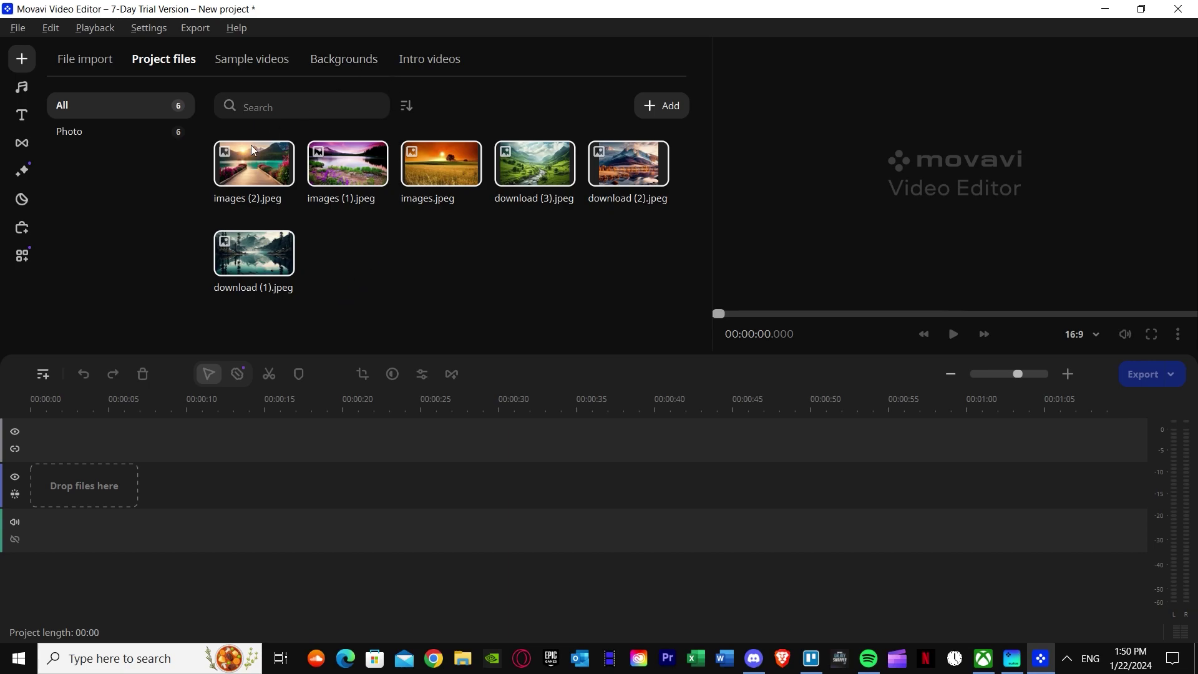
Place all six images end to end on the video track in library order, starting with images (2).jpeg, and return the playhead to the start
left_click(235, 166)
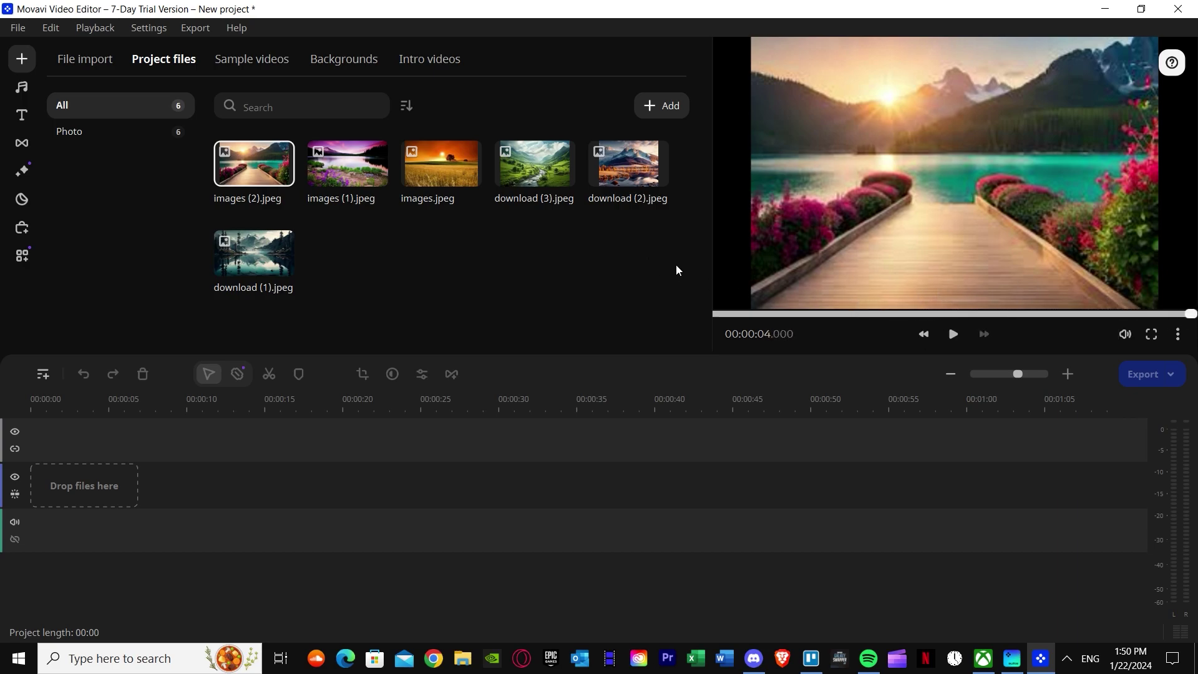
left_click_drag(261, 179, 47, 470)
left_click_drag(324, 172, 97, 463)
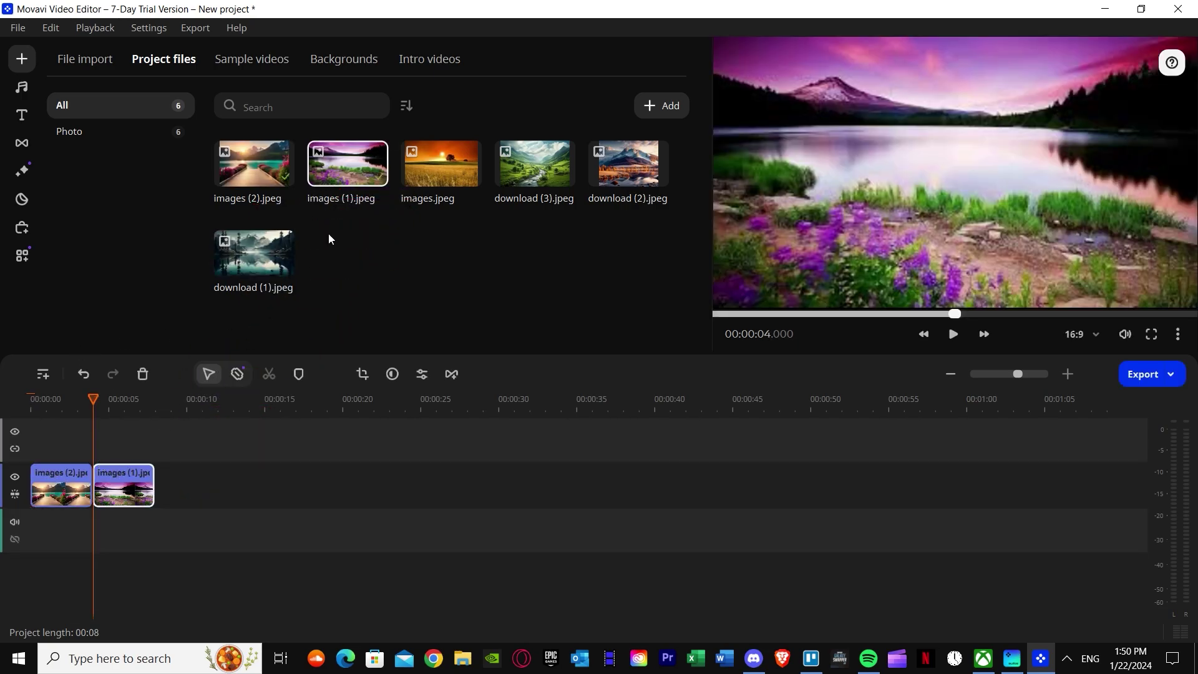
left_click_drag(433, 167, 159, 461)
left_click_drag(524, 172, 219, 466)
left_click_drag(663, 144, 282, 473)
left_click_drag(254, 233, 345, 467)
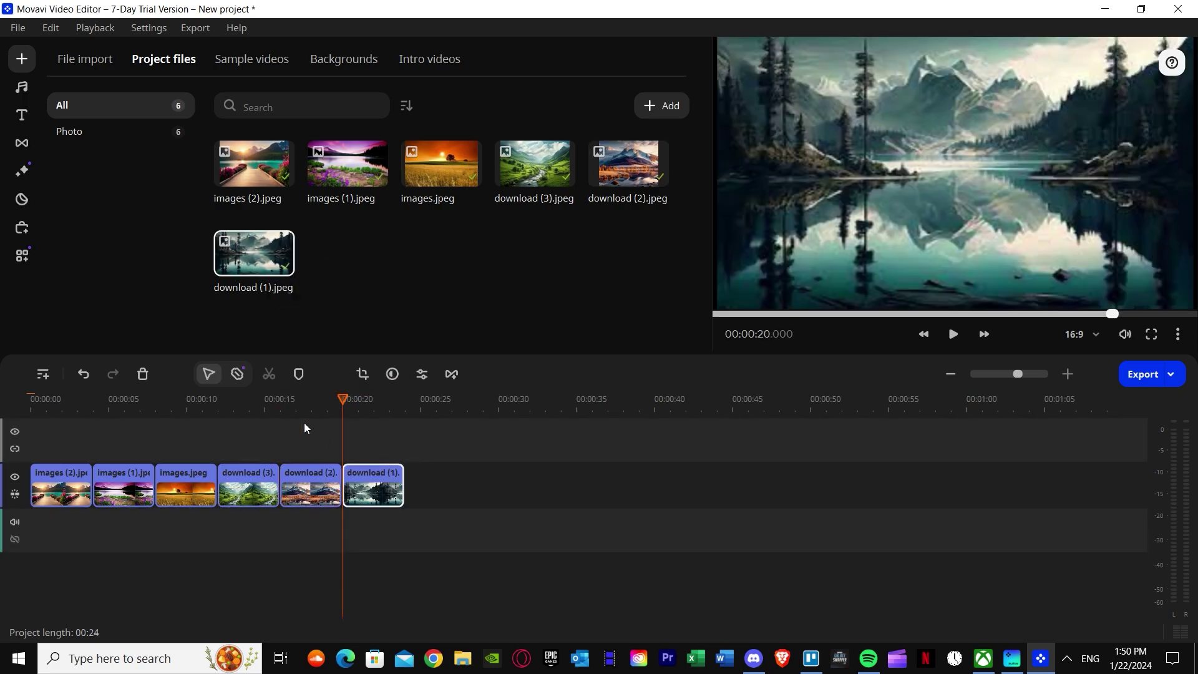
left_click_drag(345, 397, 21, 477)
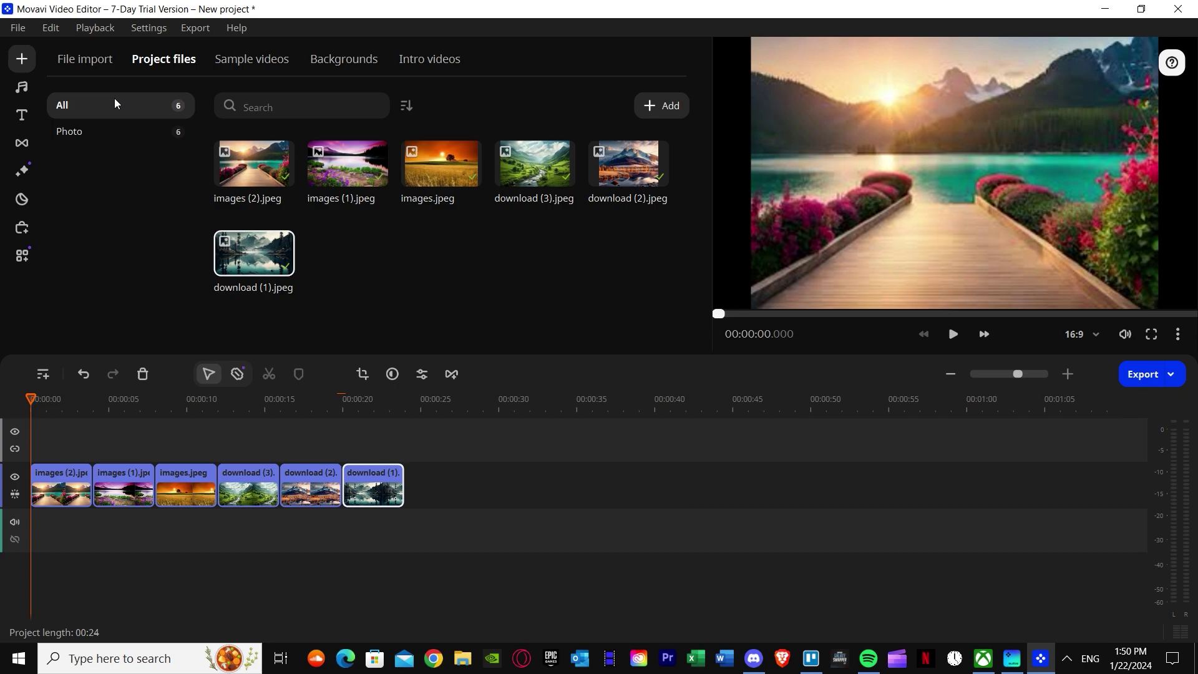
Browse the available music tracks, sound effects and backgrounds
left_click(22, 87)
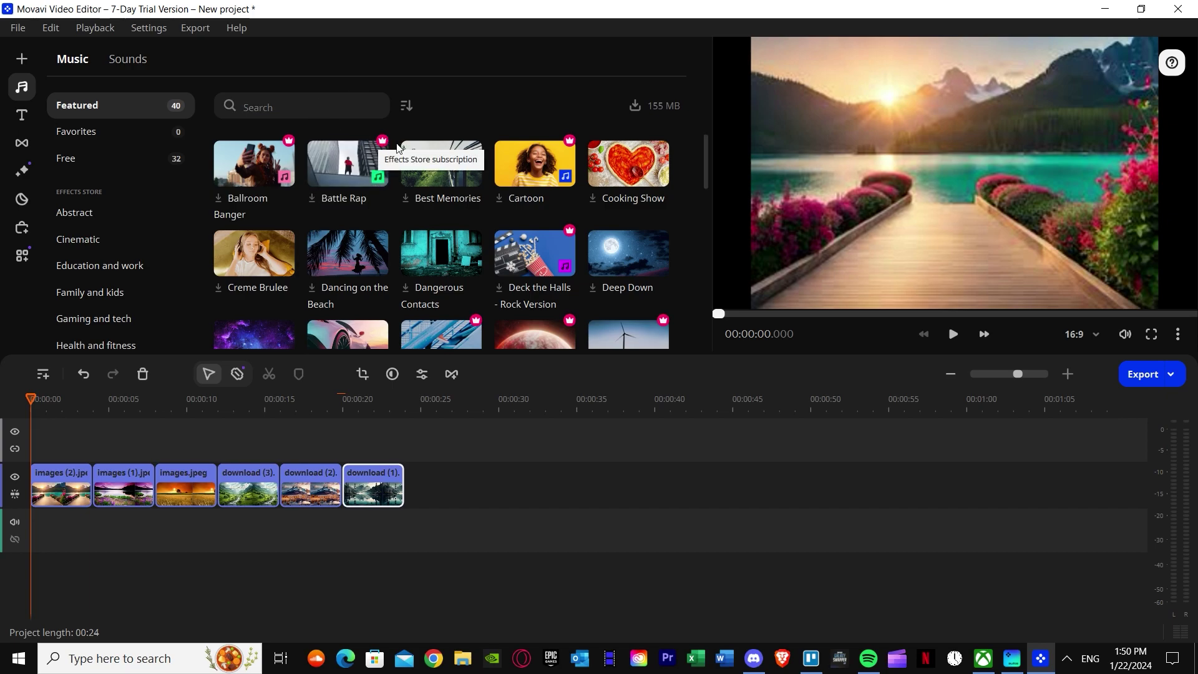
scroll(437, 250, "down", 5)
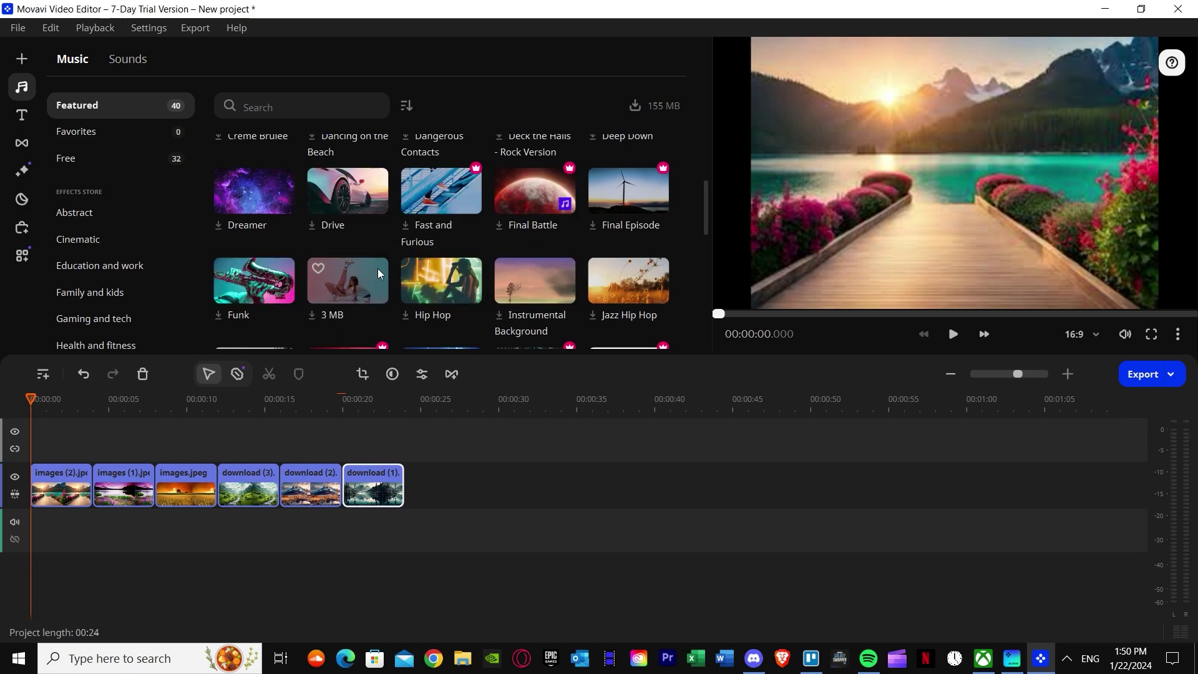
scroll(376, 270, "down", 3)
scroll(170, 231, "down", 3)
scroll(107, 210, "up", 3)
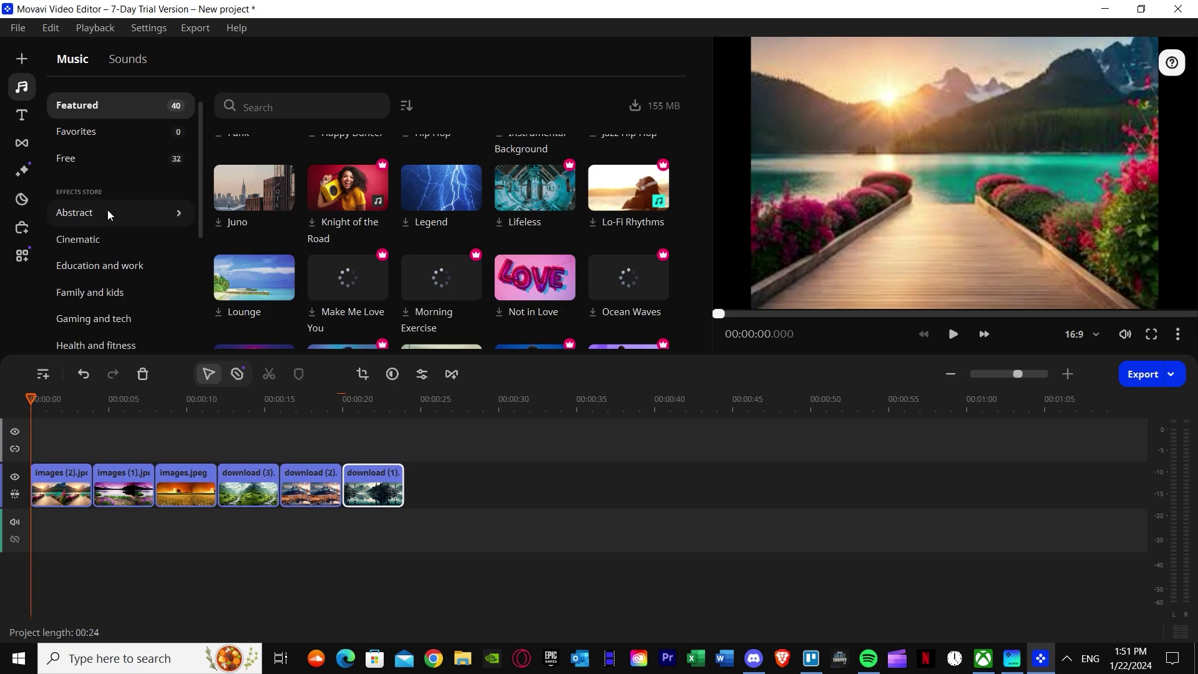
left_click(124, 63)
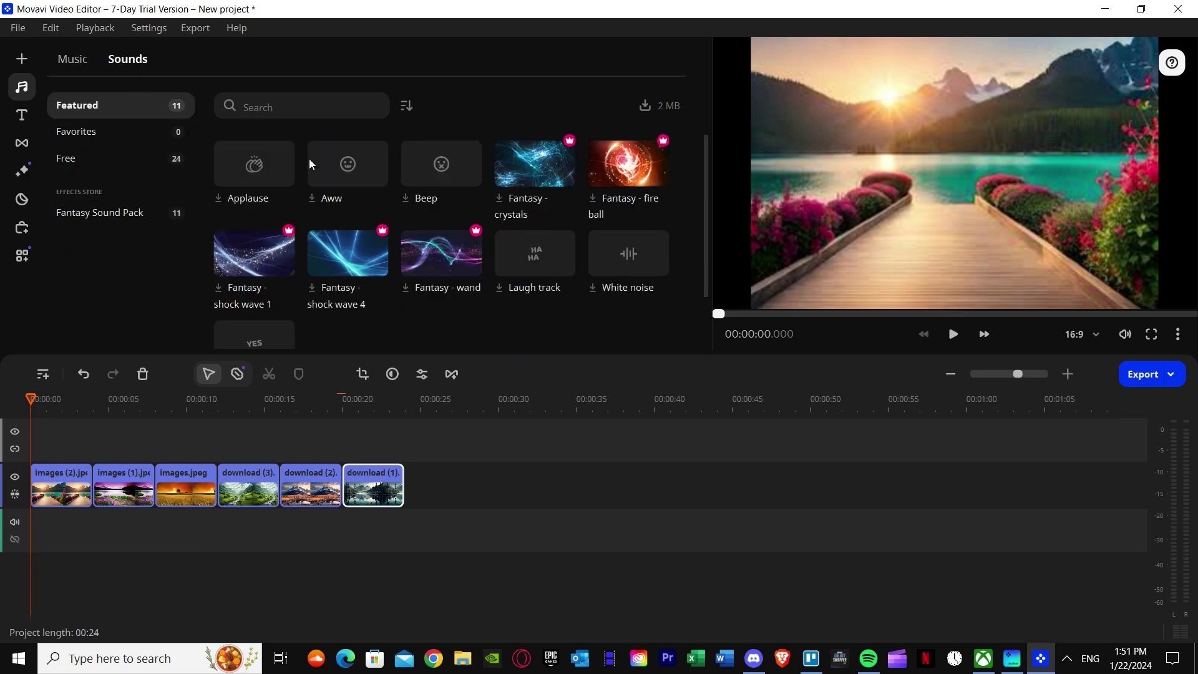
left_click(23, 61)
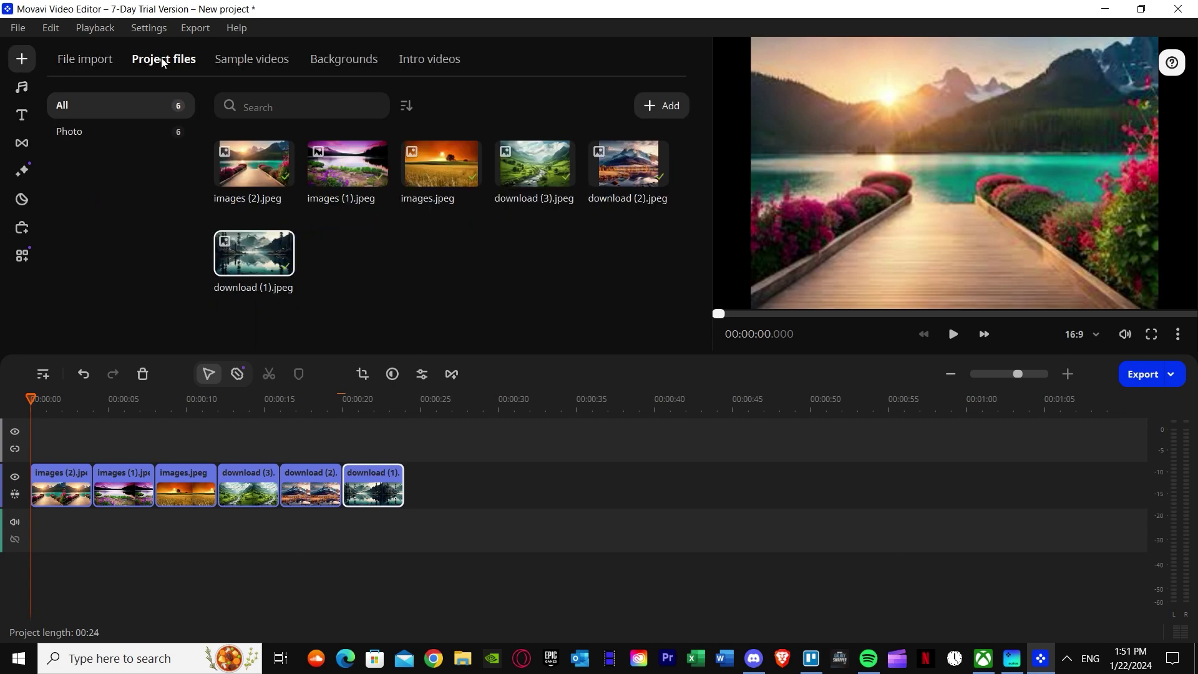
left_click(327, 64)
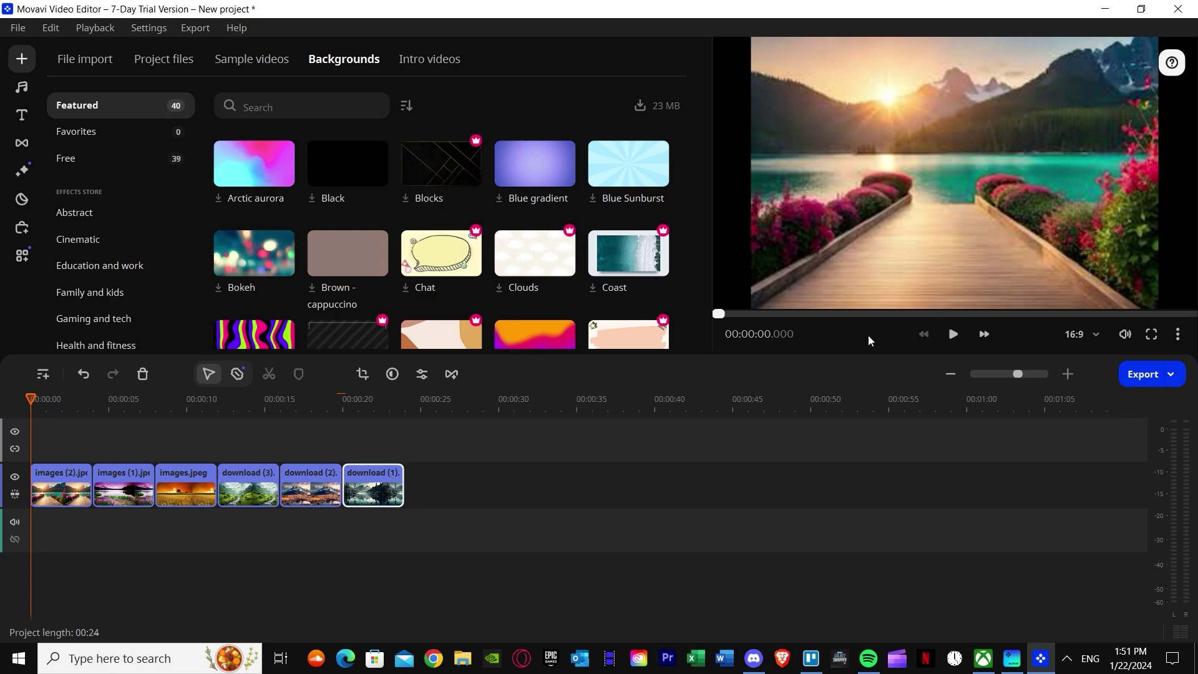
Add the Blur in transition between the images (2).jpeg and images (1).jpeg clips
left_click(22, 143)
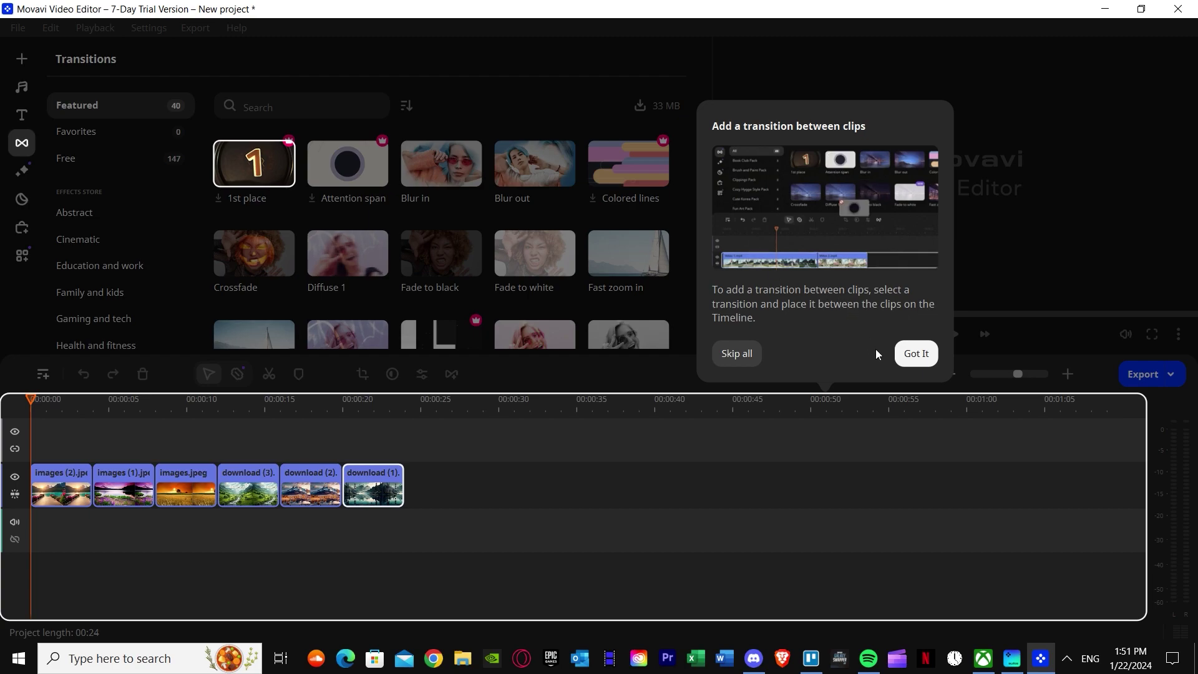
left_click(917, 353)
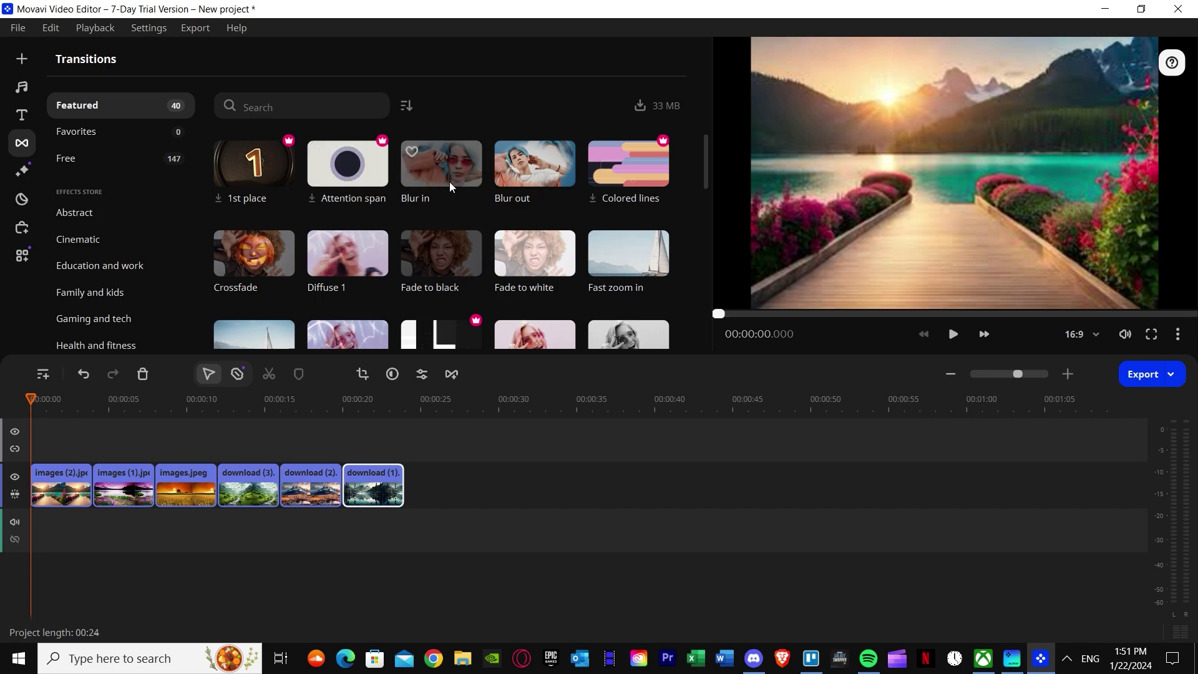
left_click_drag(435, 175, 73, 466)
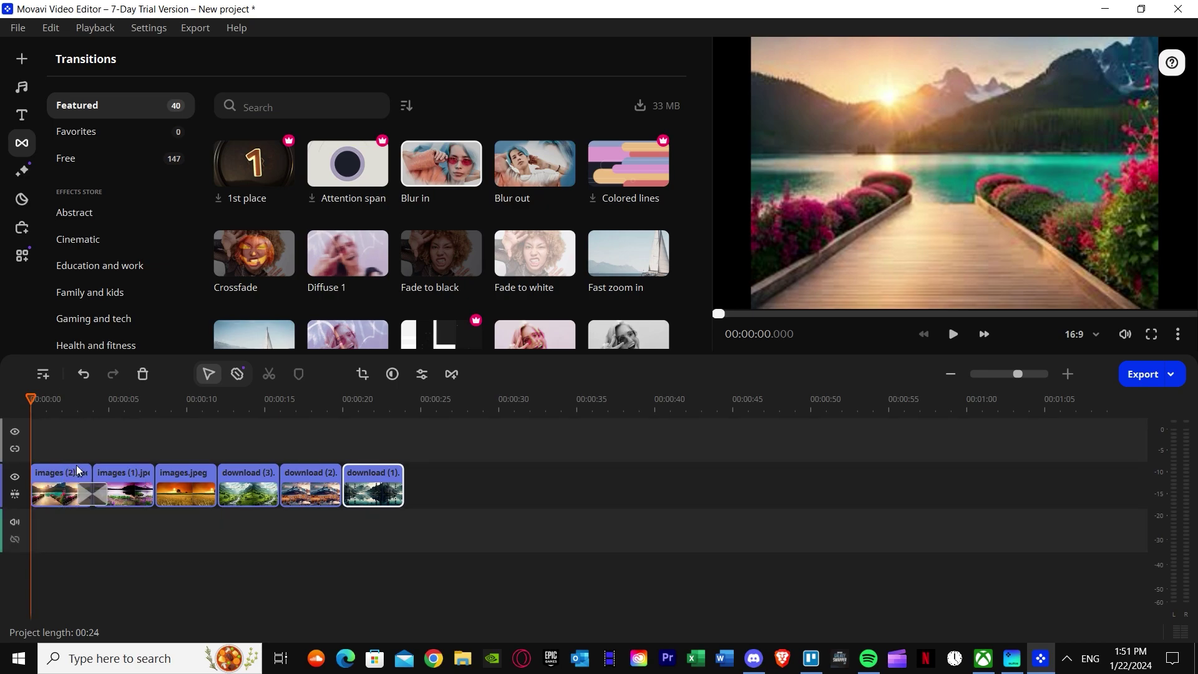
Play back the transition between the first two clips
left_click(954, 336)
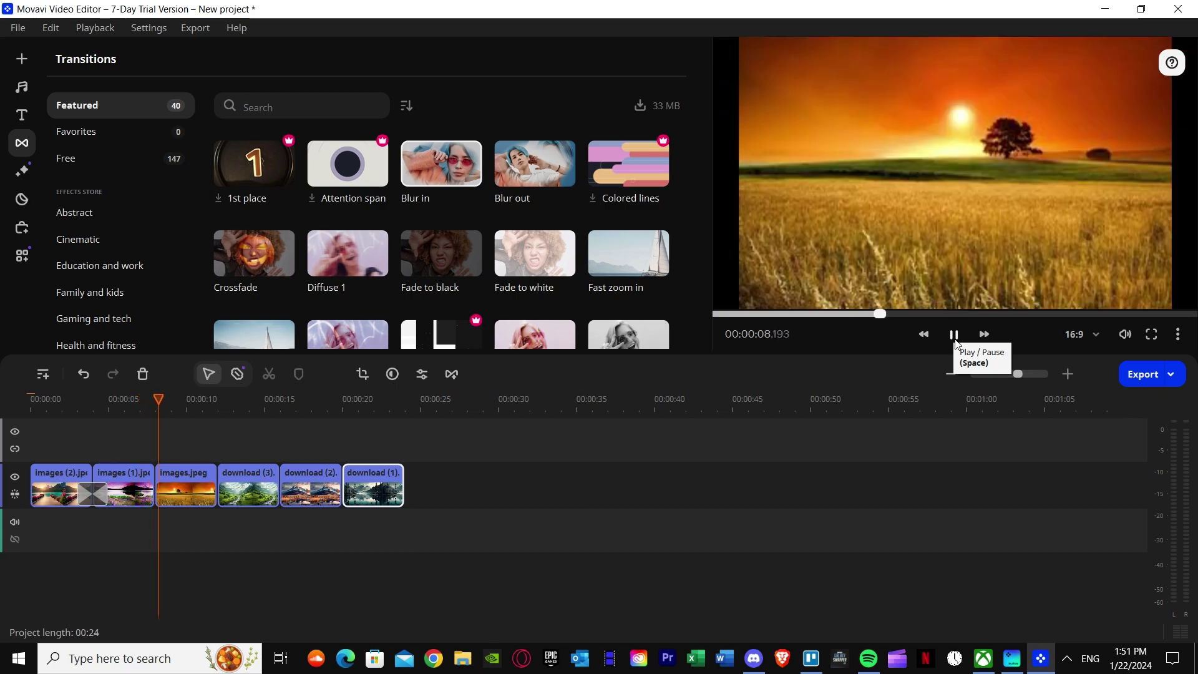
left_click(143, 399)
left_click_drag(143, 399, 95, 399)
left_click(954, 334)
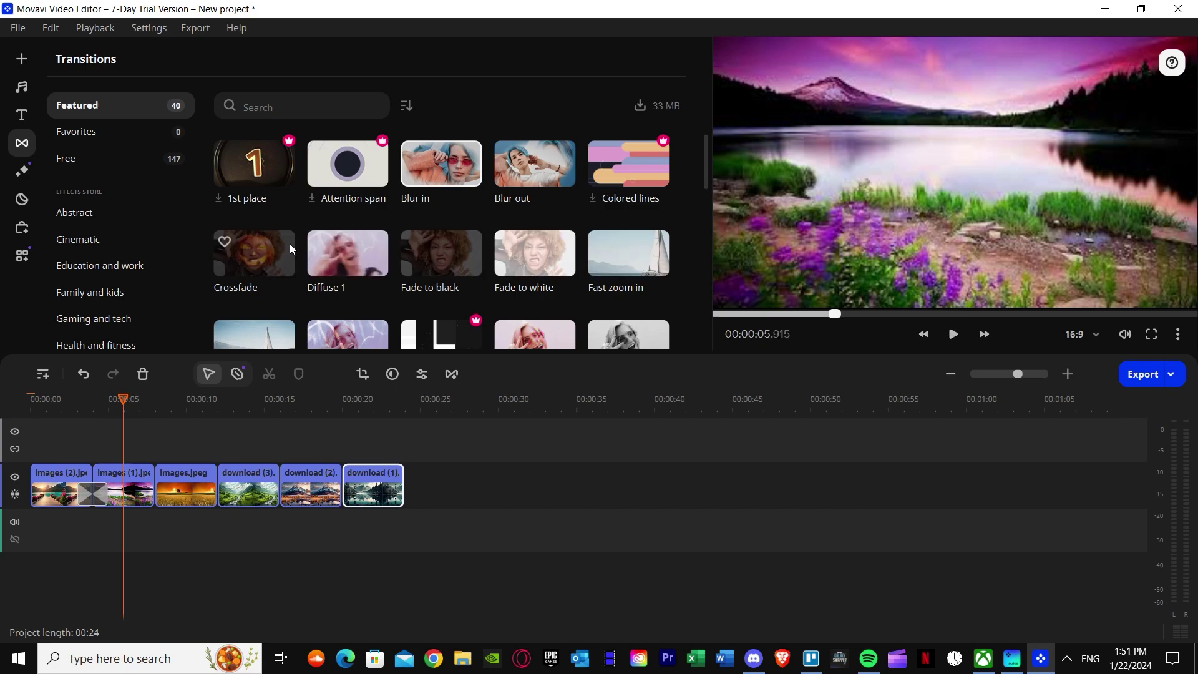
Preview the Attention span and Colored lines transitions and add Colored lines at the start of the images (2).jpeg clip
scroll(290, 244, "down", 1)
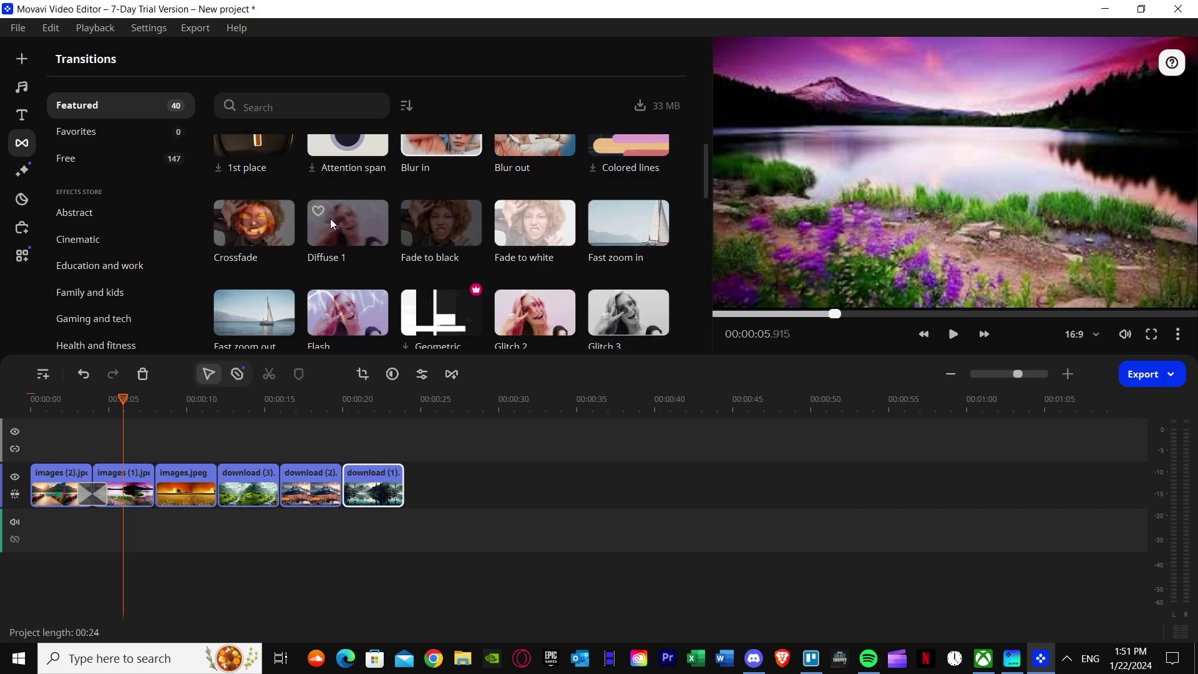
scroll(337, 200, "up", 1)
left_click(320, 181)
left_click(618, 181)
left_click(627, 167)
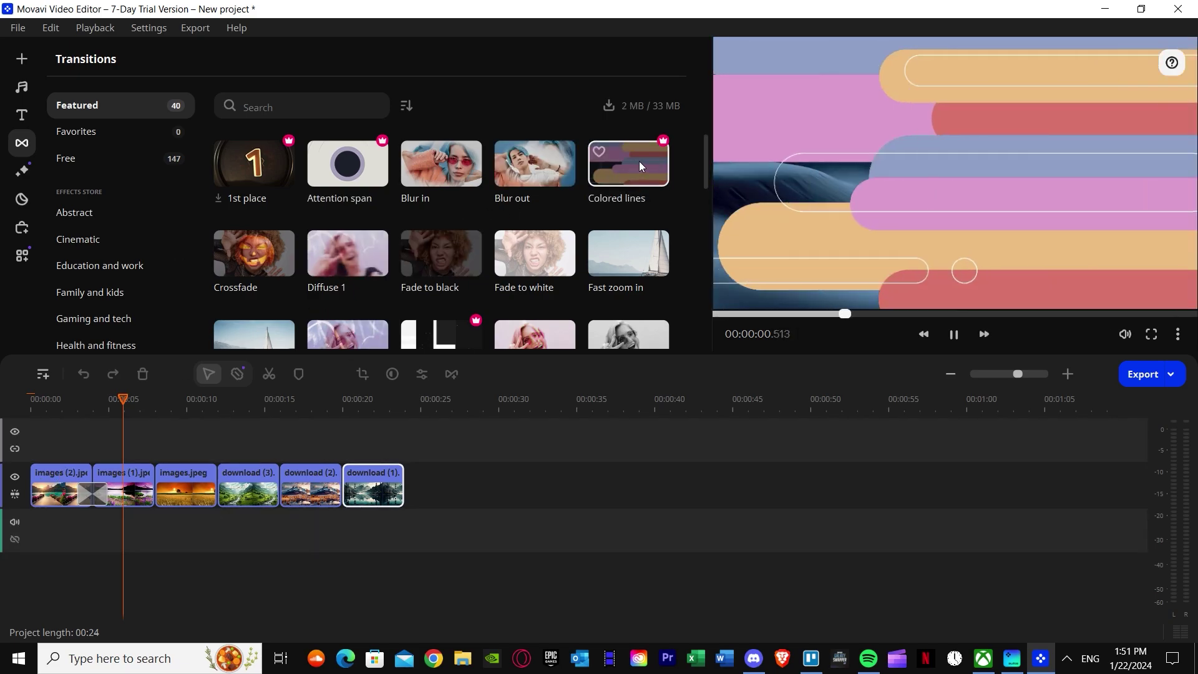
left_click_drag(635, 162, 3, 470)
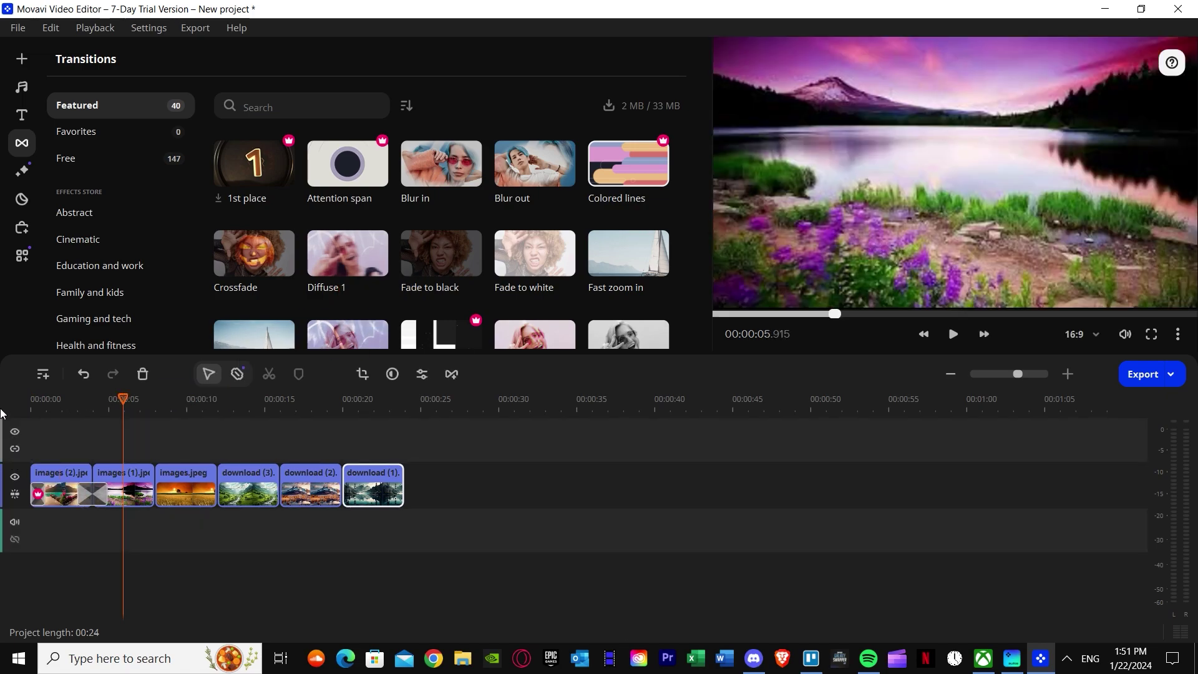
Play back the opening of the timeline and remove the Colored lines transition from the first clip
key("Home")
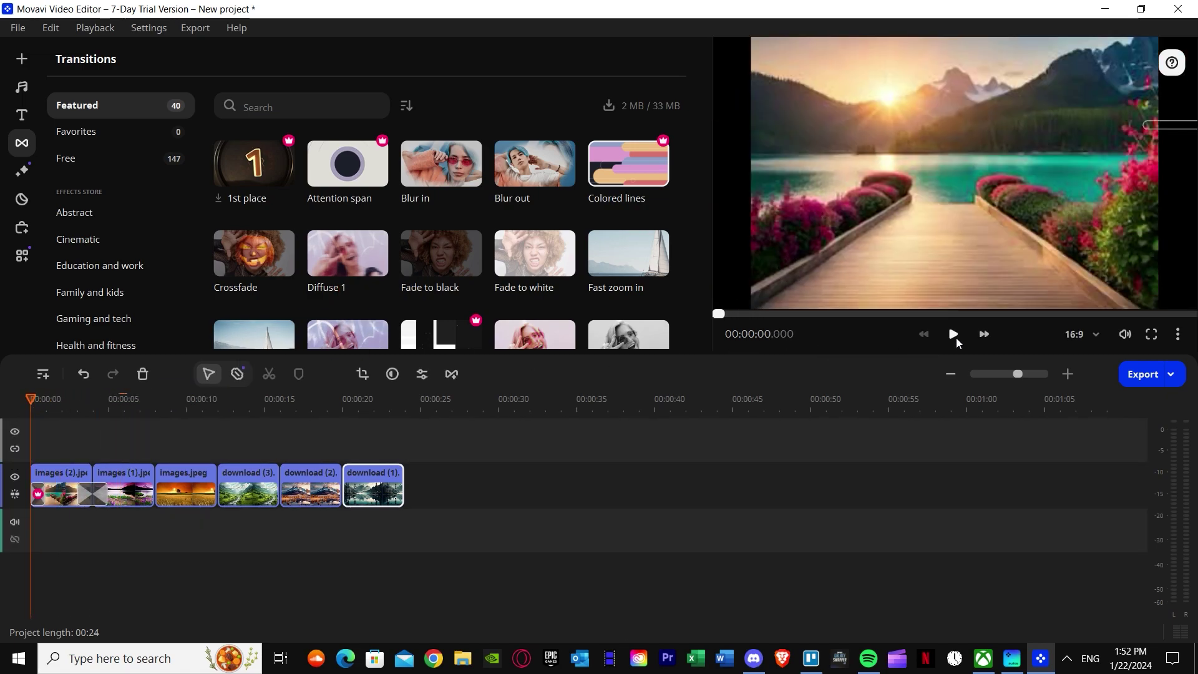
left_click(956, 338)
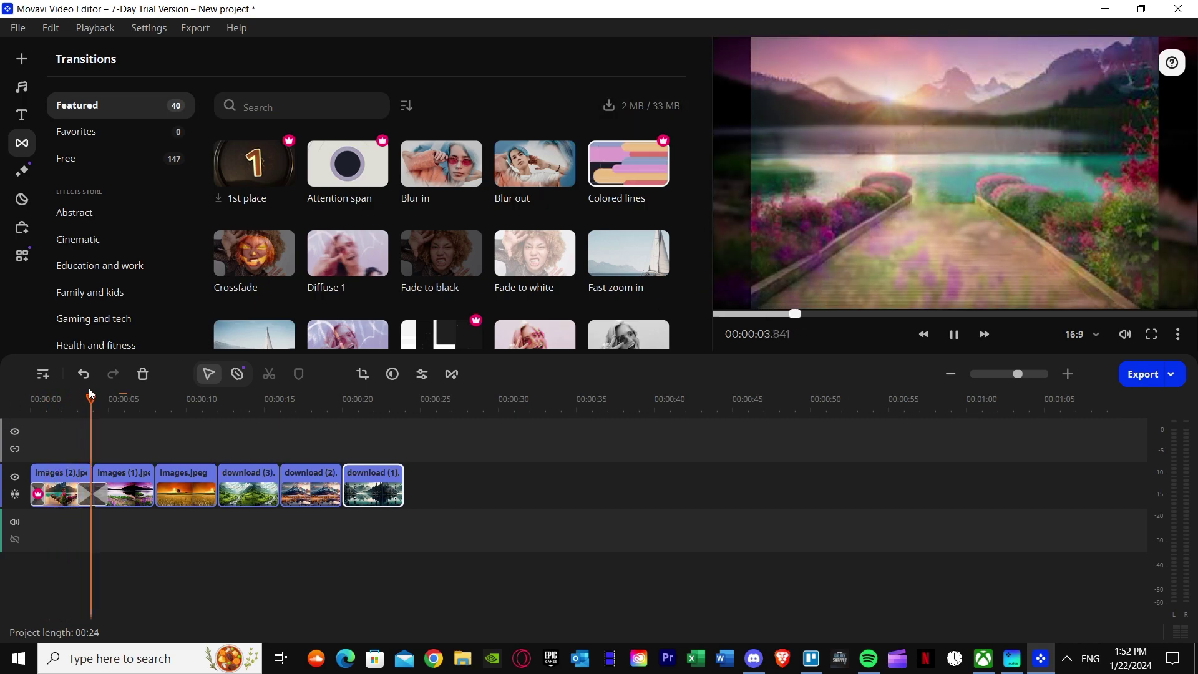
left_click(30, 404)
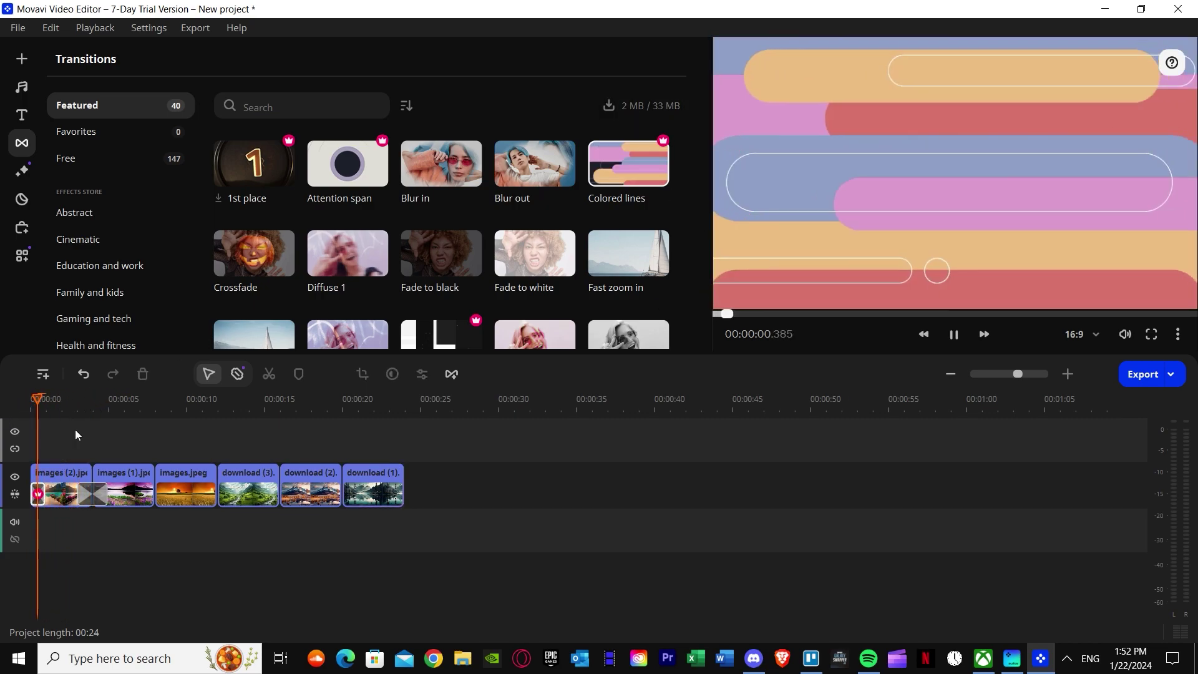
right_click(46, 495)
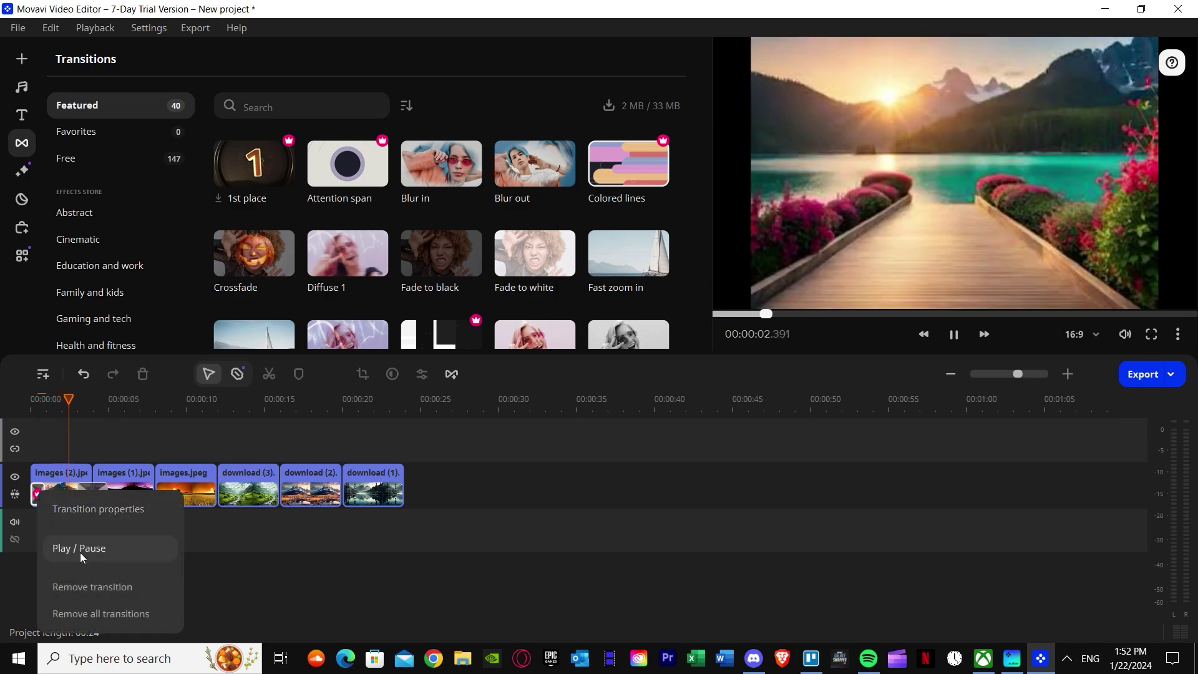
left_click(91, 583)
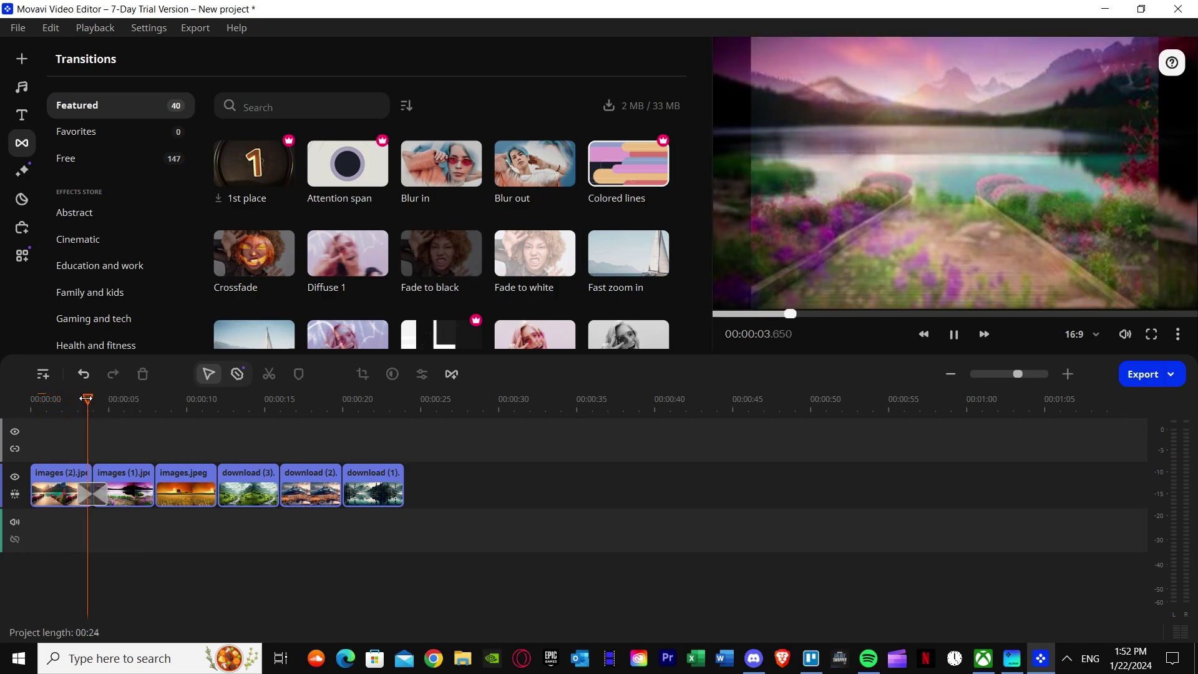
Pause the playback and add the Flash transition at the start of the images (2).jpeg clip
left_click(945, 339)
scroll(497, 275, "down", 3)
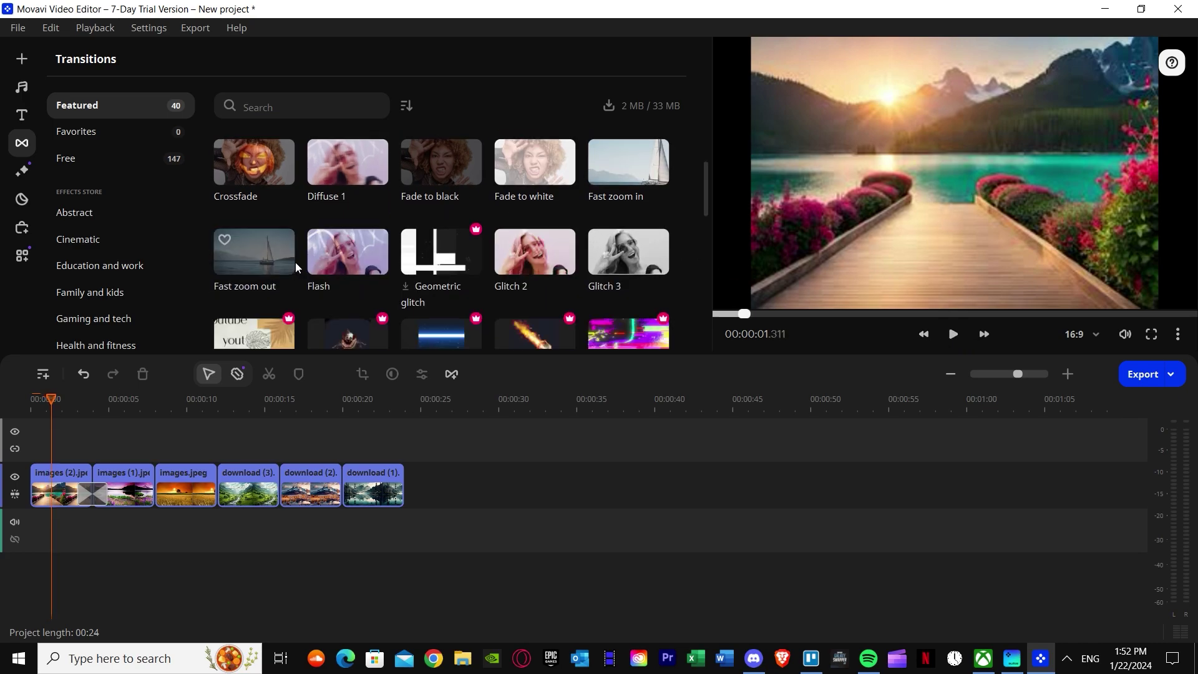
left_click_drag(343, 263, 4, 463)
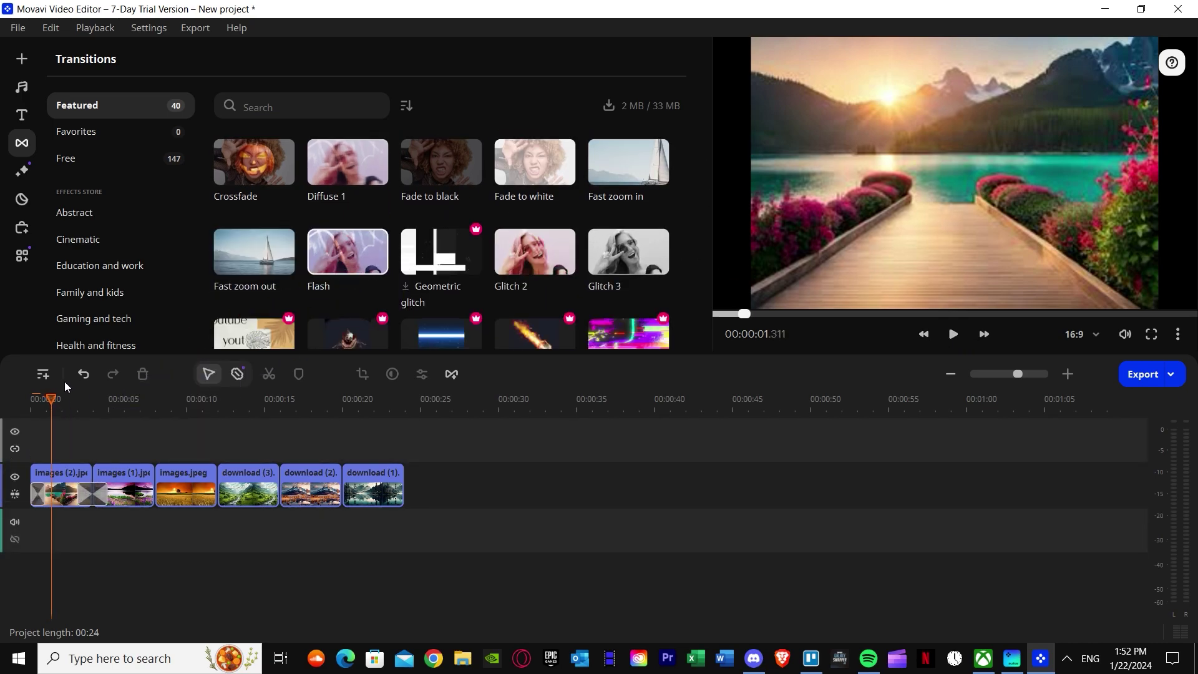
Play the timeline from its start and add the Crossfade transition between the images (1).jpeg and images.jpeg clips
left_click_drag(51, 398, 36, 398)
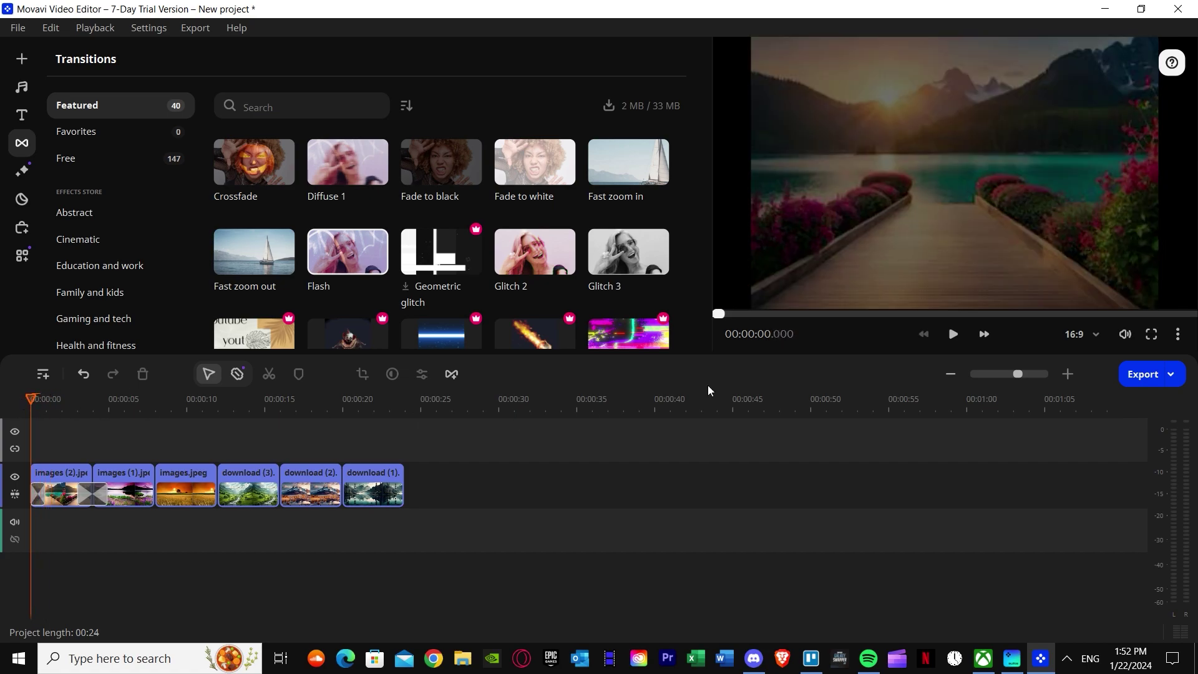
left_click(956, 337)
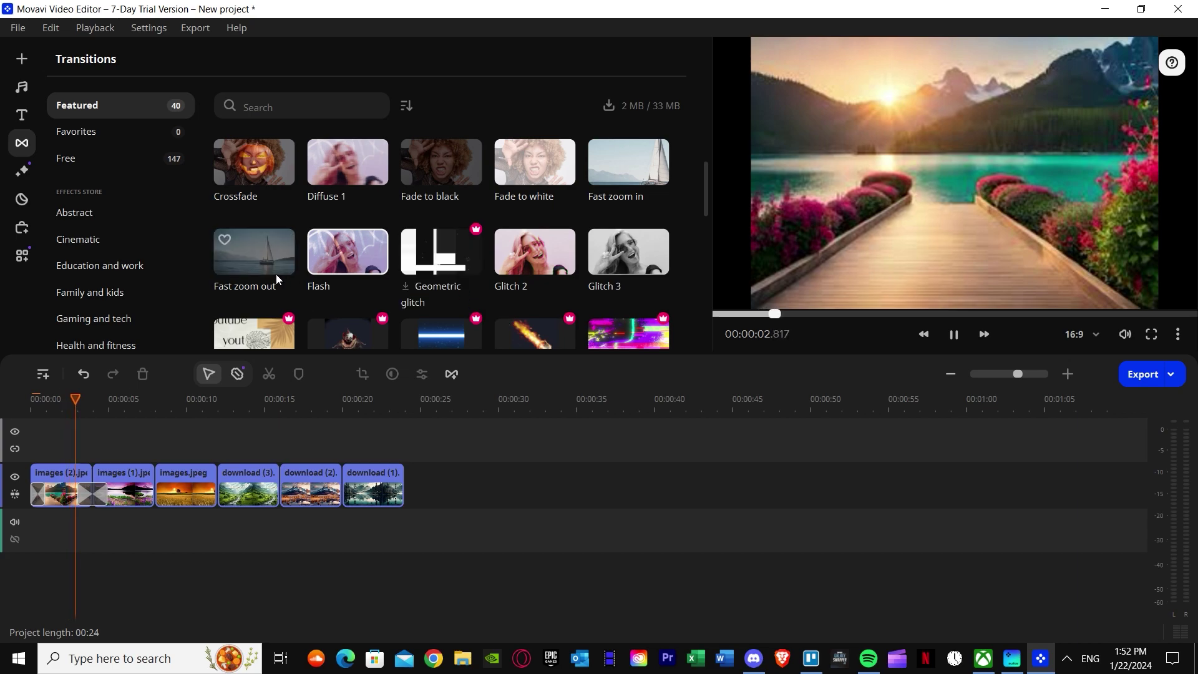
scroll(281, 293, "down", 1)
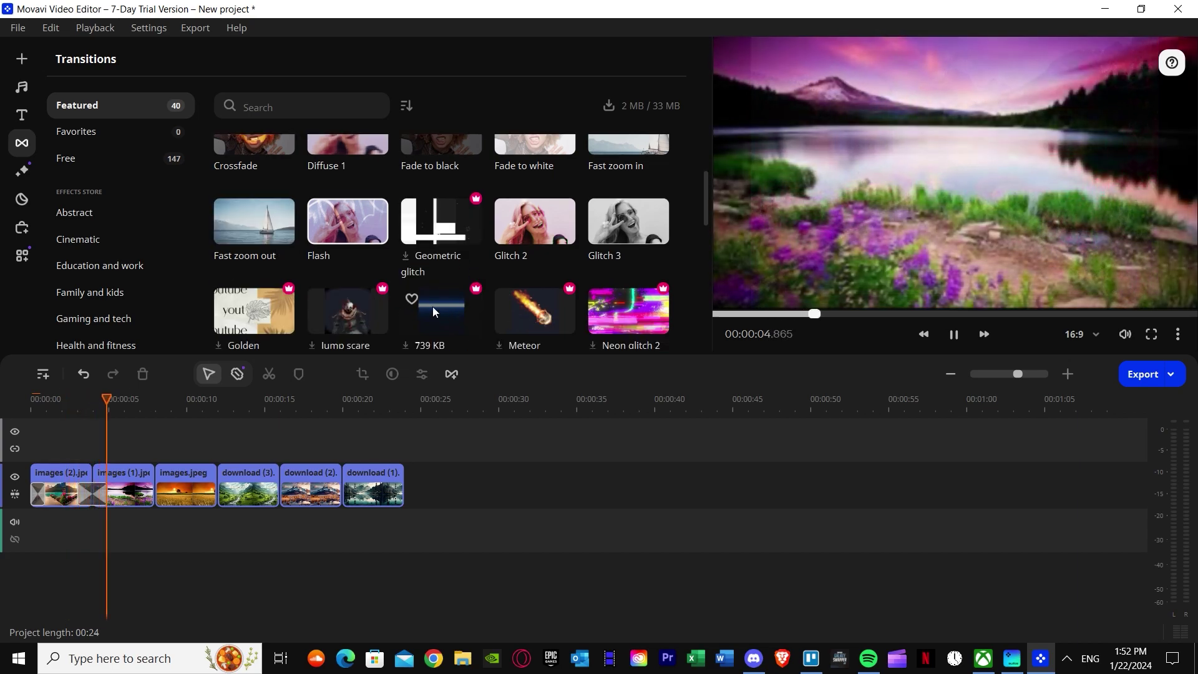
scroll(269, 260, "up", 3)
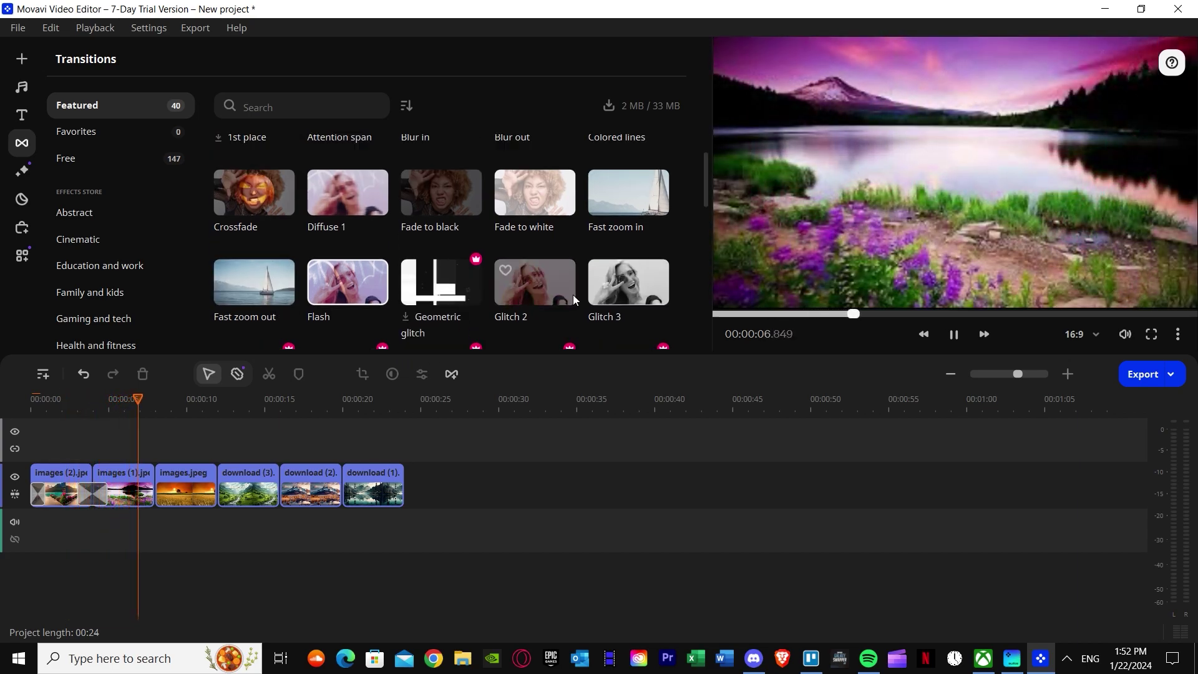
left_click_drag(269, 260, 156, 486)
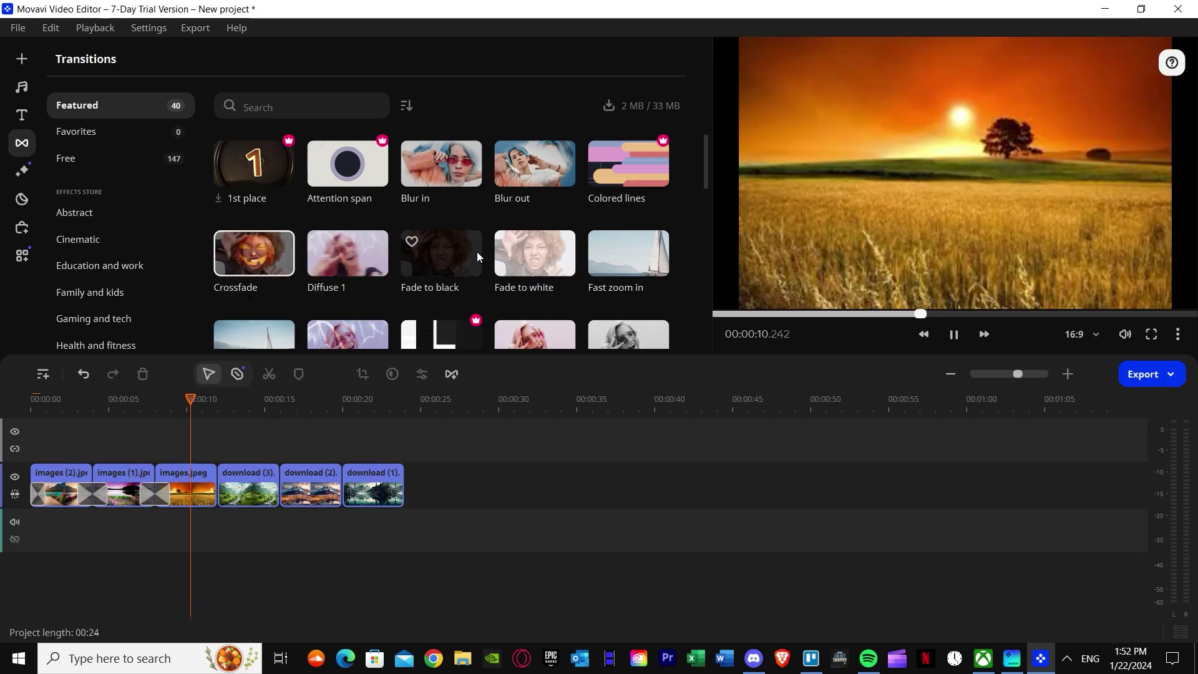
Add transitions at both ends of the download (3) clip, trying Fast zoom in, Glitch 2 and Glitch 3
left_click_drag(612, 248, 199, 474)
scroll(247, 228, "down", 1)
left_click_drag(535, 282, 244, 478)
left_click_drag(610, 293, 252, 469)
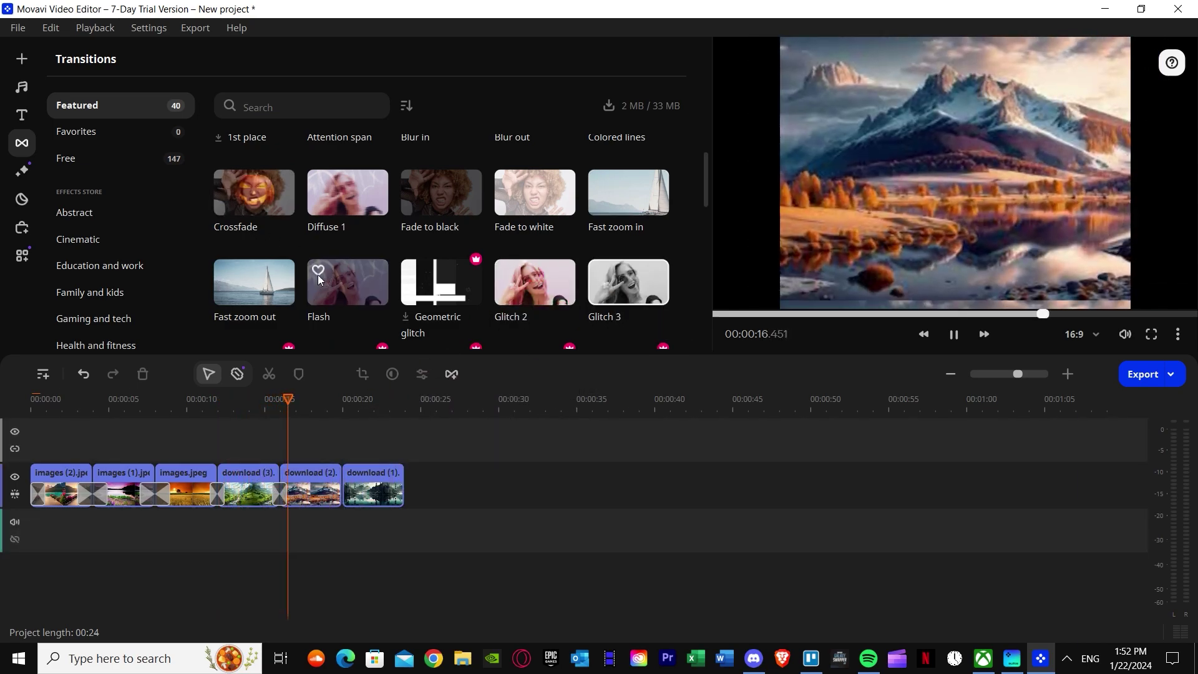
Add the Fast zoom out transition between the download (2) and download (1) clips
scroll(252, 250, "down", 1)
left_click_drag(253, 250, 311, 463)
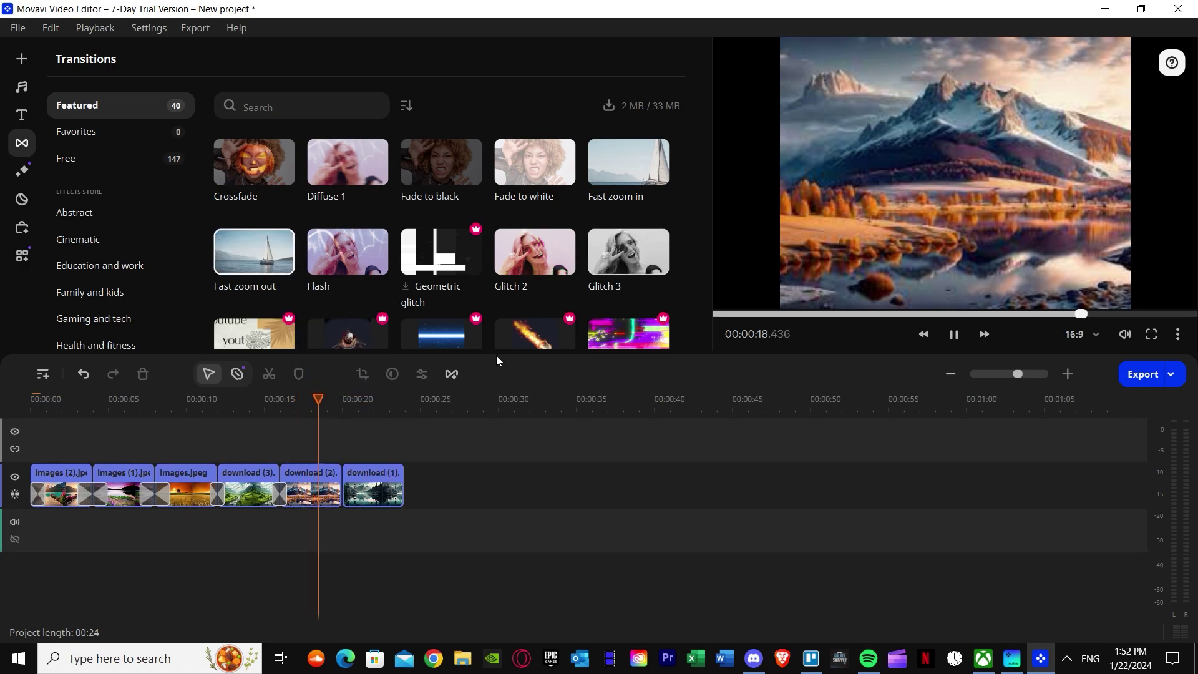
left_click_drag(257, 259, 327, 491)
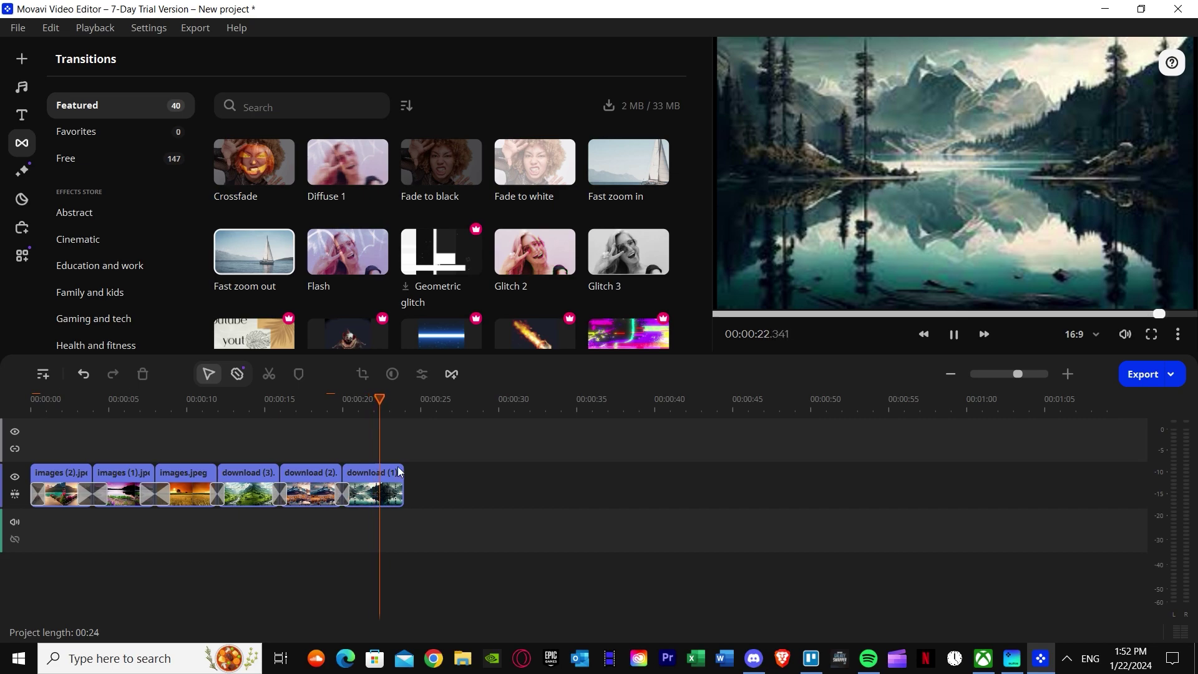
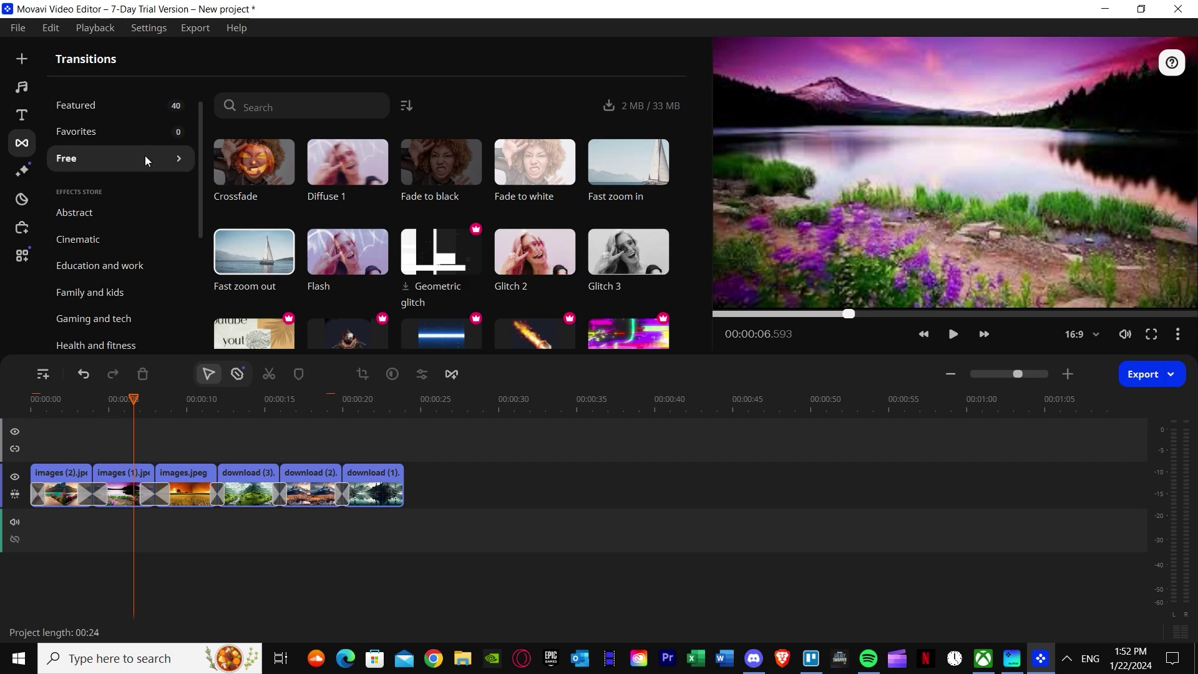
Browse the free transitions, including the Warp and Artistic categories
scroll(123, 196, "down", 5)
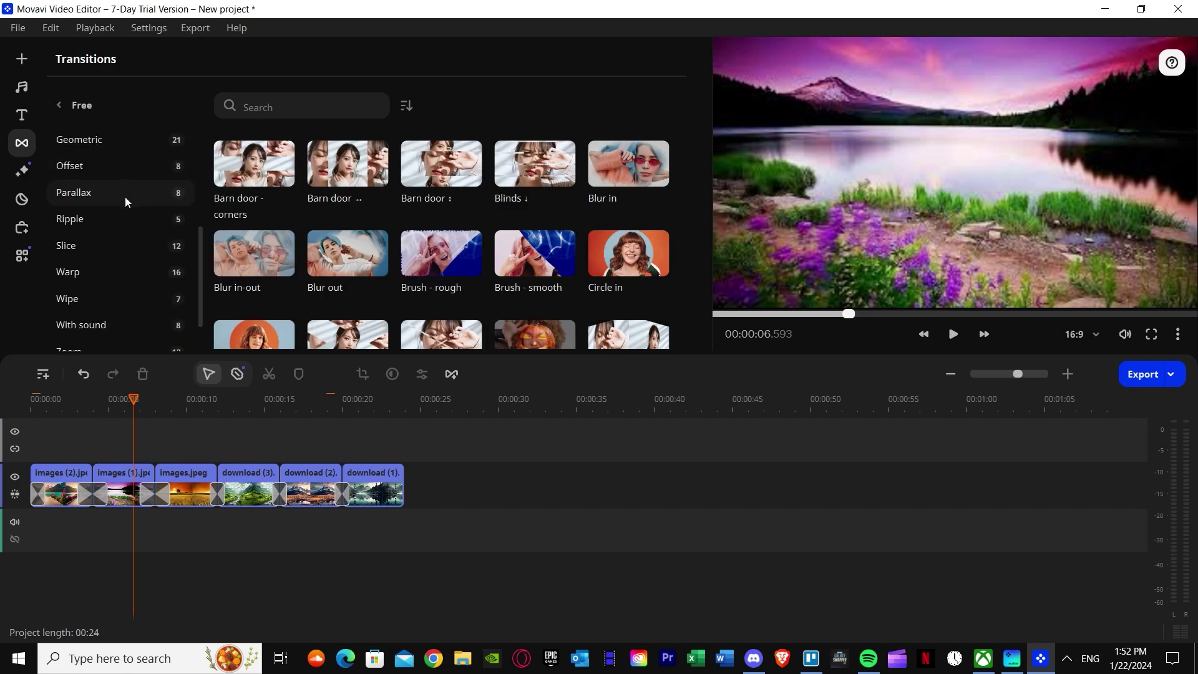
left_click(119, 253)
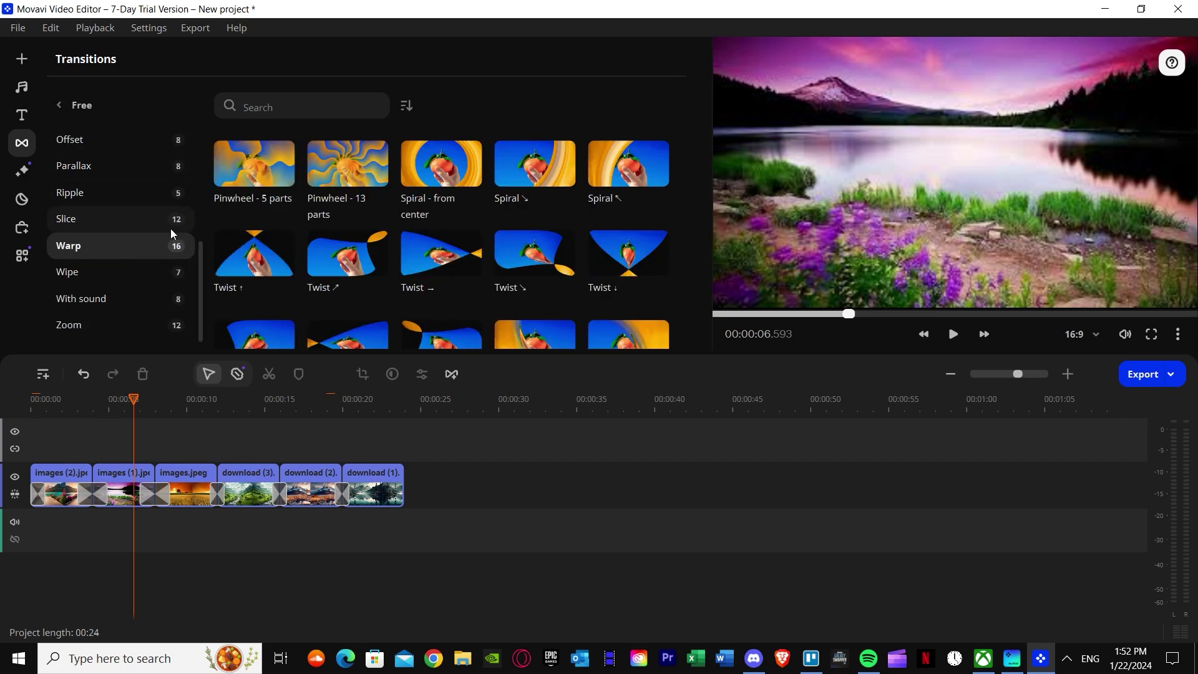
scroll(119, 297, "up", 5)
left_click(108, 177)
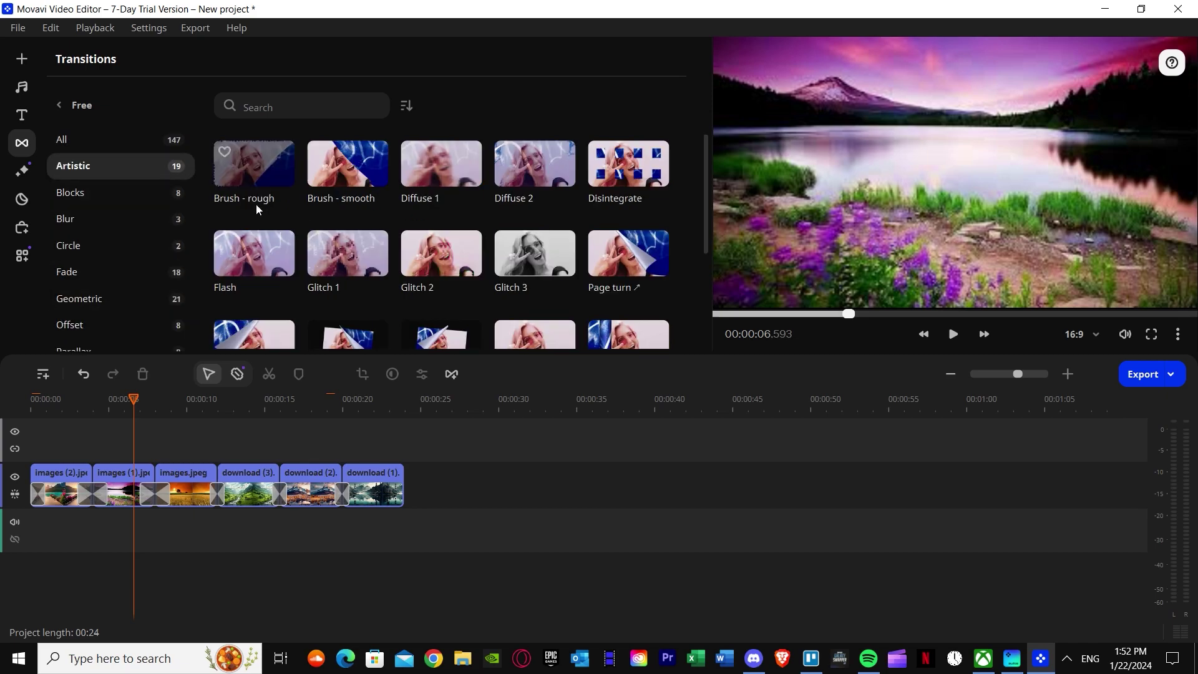
scroll(119, 205, "down", 2)
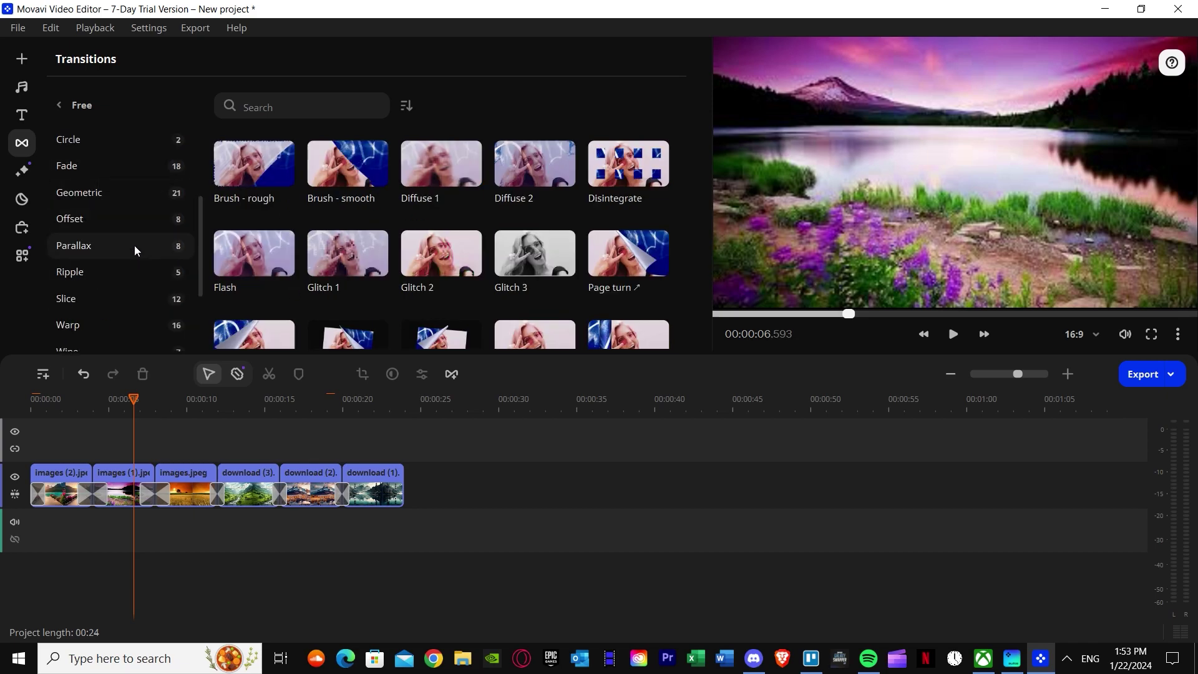
Open the filters, dismiss the introductory tip and apply the Distortion - low filter to the images.jpeg clip
left_click(21, 172)
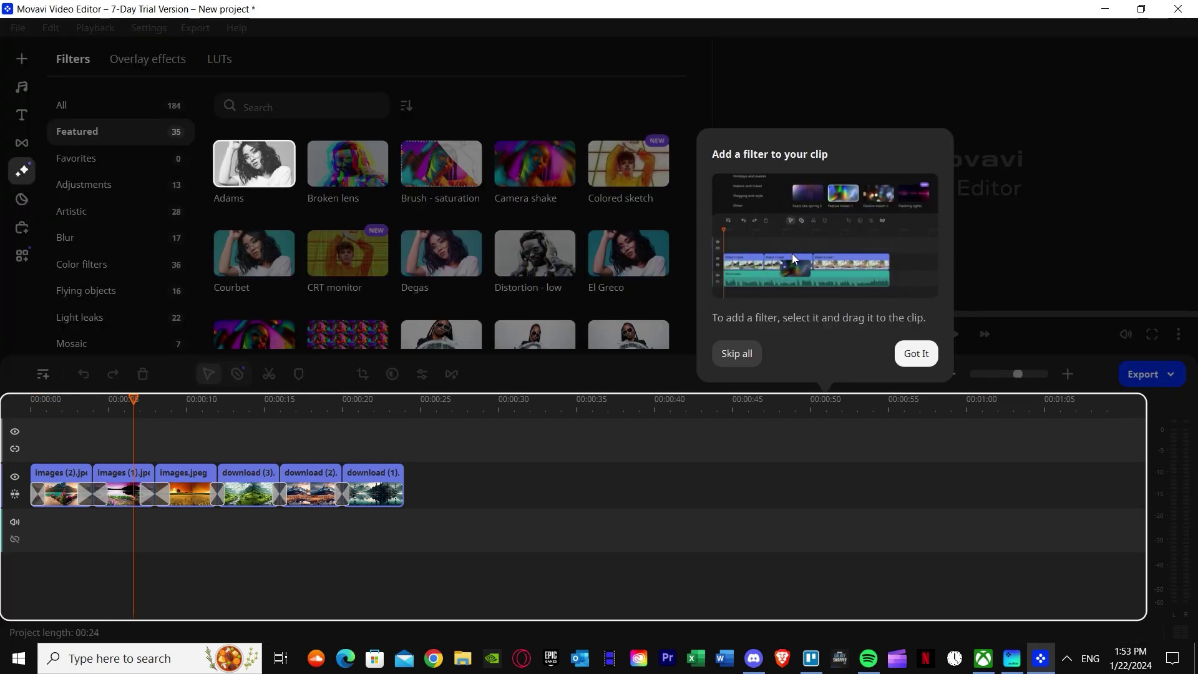
left_click(917, 353)
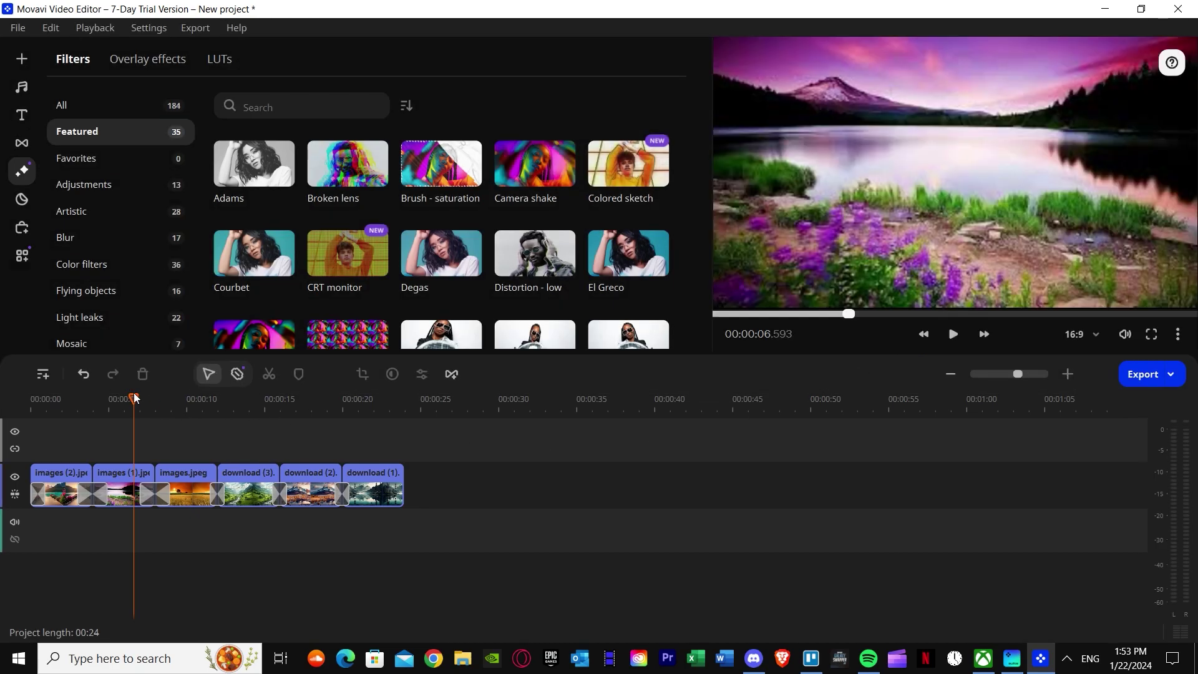
left_click_drag(133, 399, 183, 407)
scroll(336, 249, "down", 1)
scroll(339, 291, "up", 1)
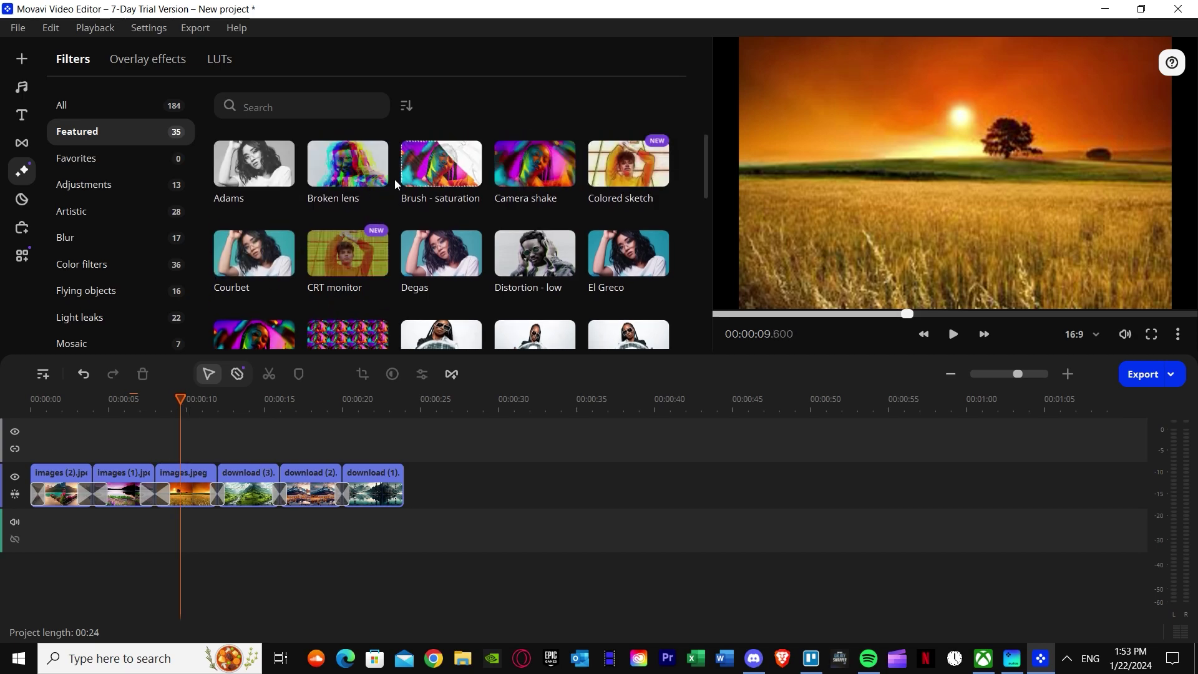
left_click_drag(543, 266, 175, 485)
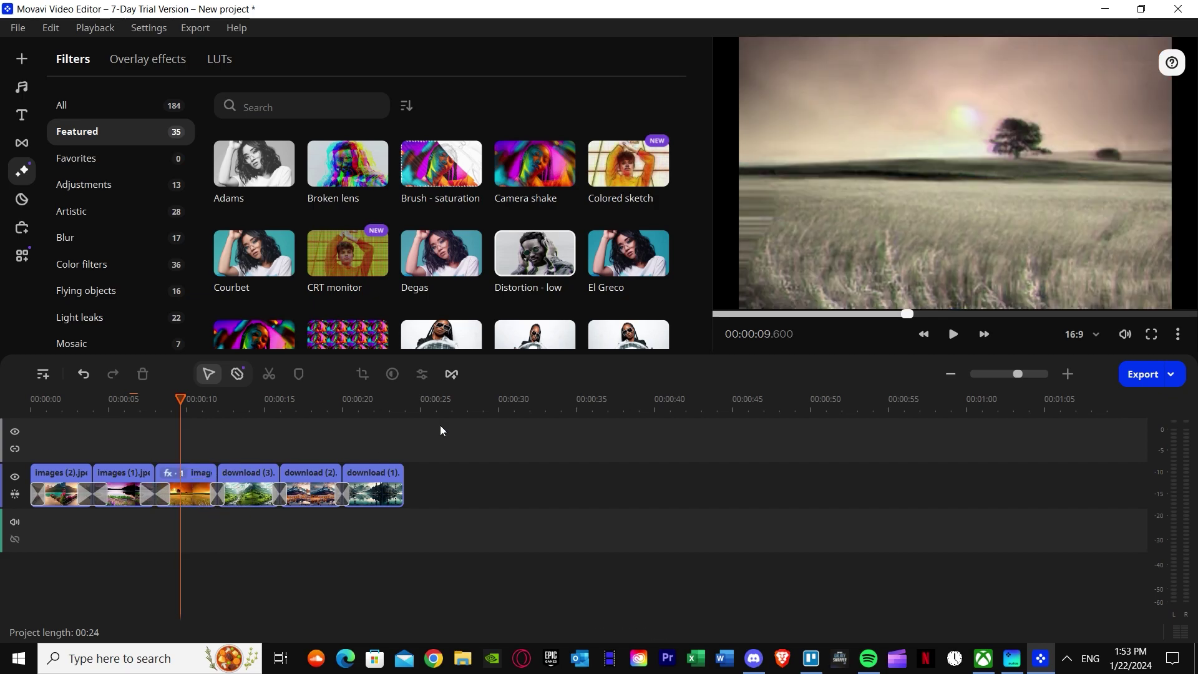
Play back the filtered clip and apply the Erosion filter to the download (2) clip
left_click(950, 334)
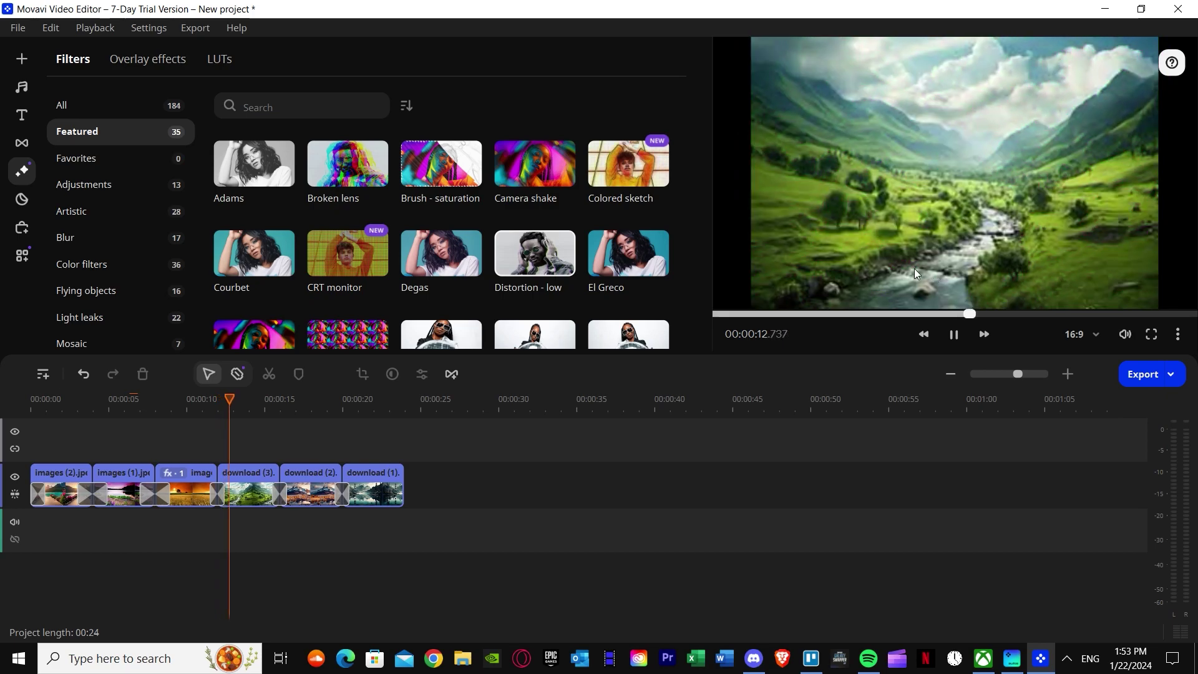
scroll(246, 299, "down", 1)
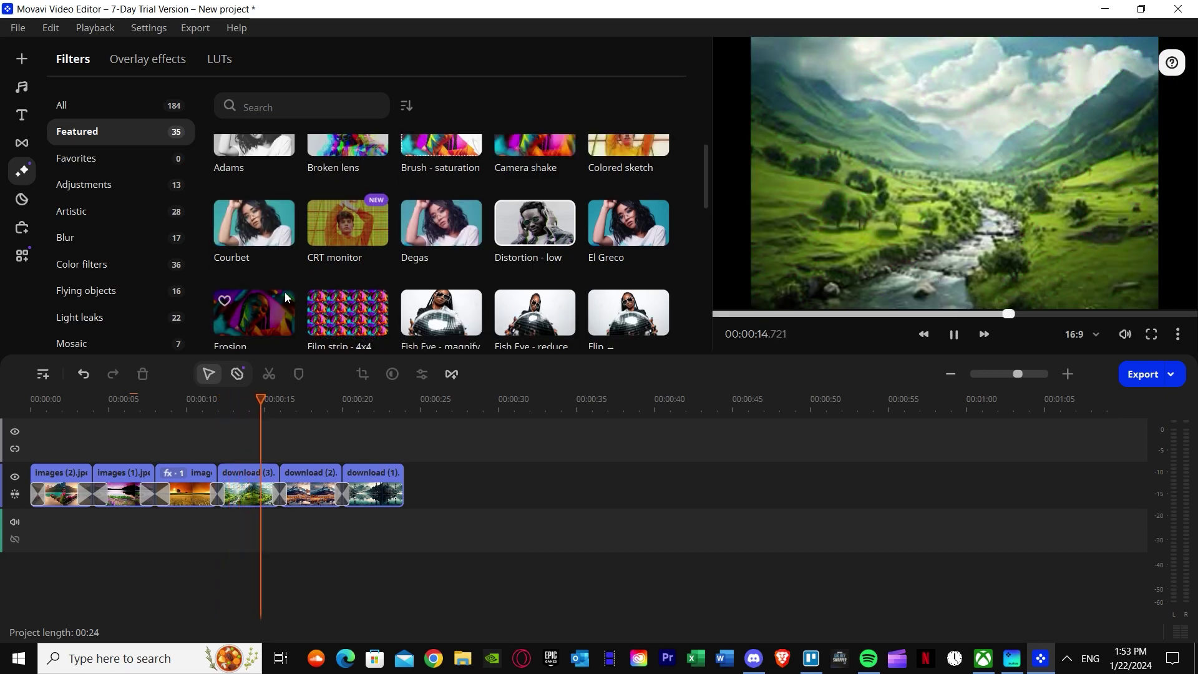
scroll(270, 259, "down", 2)
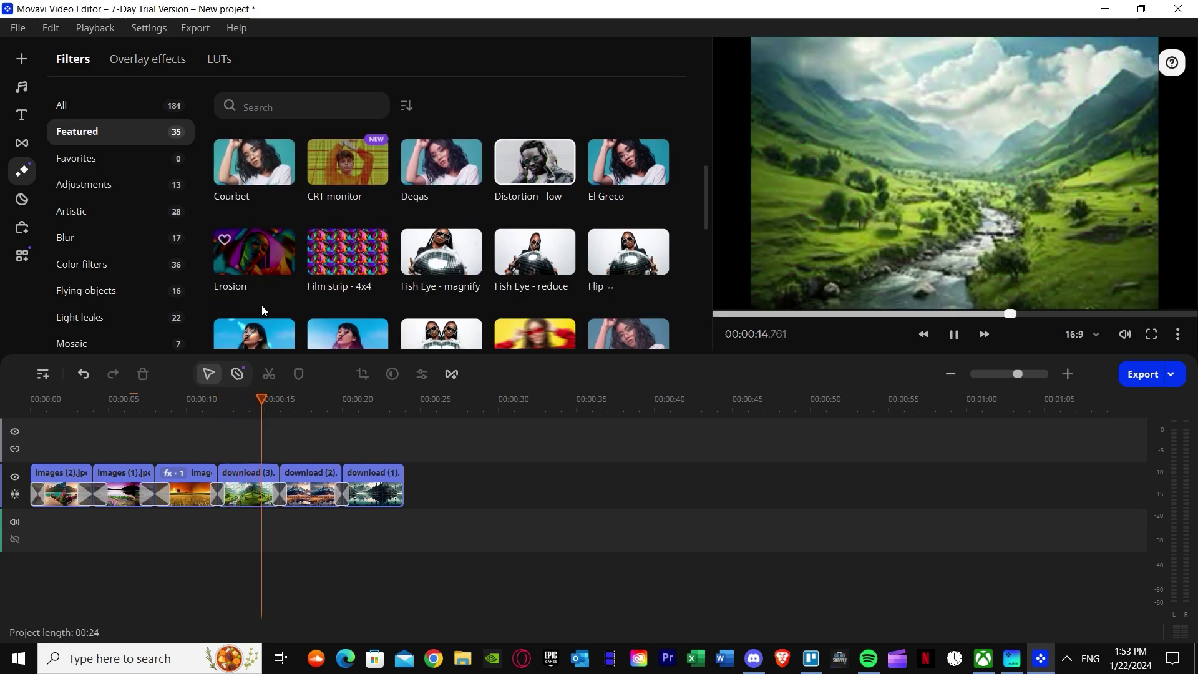
left_click_drag(259, 257, 286, 471)
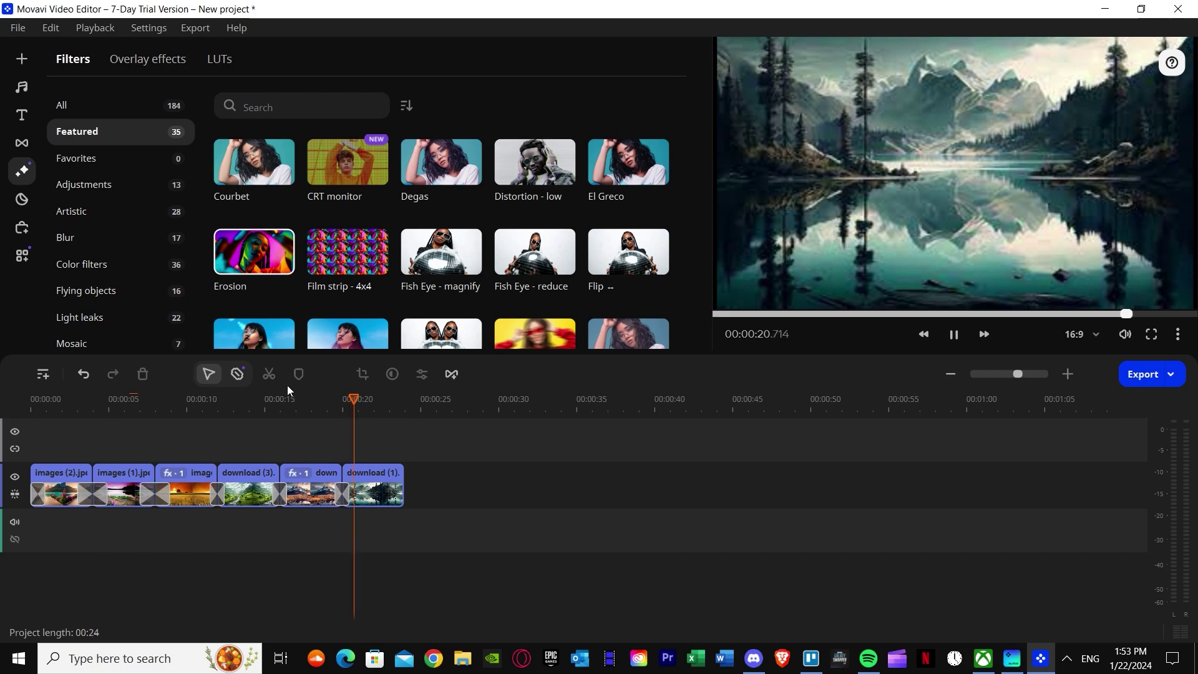
Play the timeline from the start while browsing the Featured and Blur filters
key("Home")
scroll(381, 262, "down", 1)
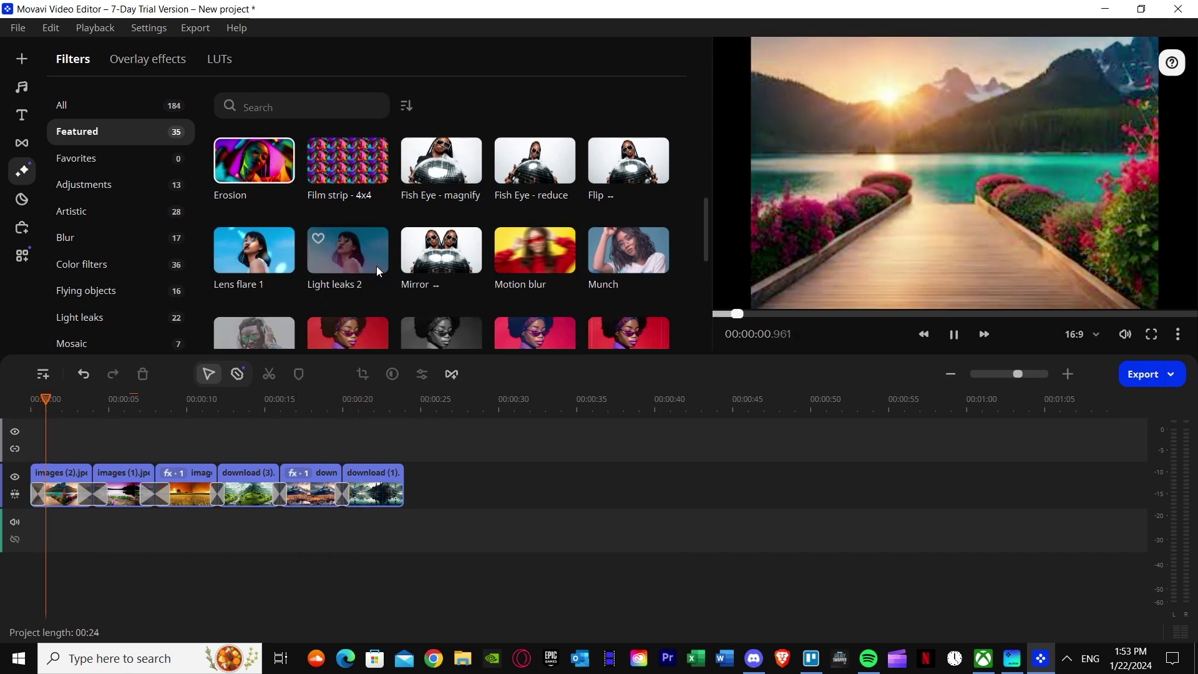
scroll(143, 206, "down", 2)
scroll(110, 219, "up", 2)
left_click(111, 235)
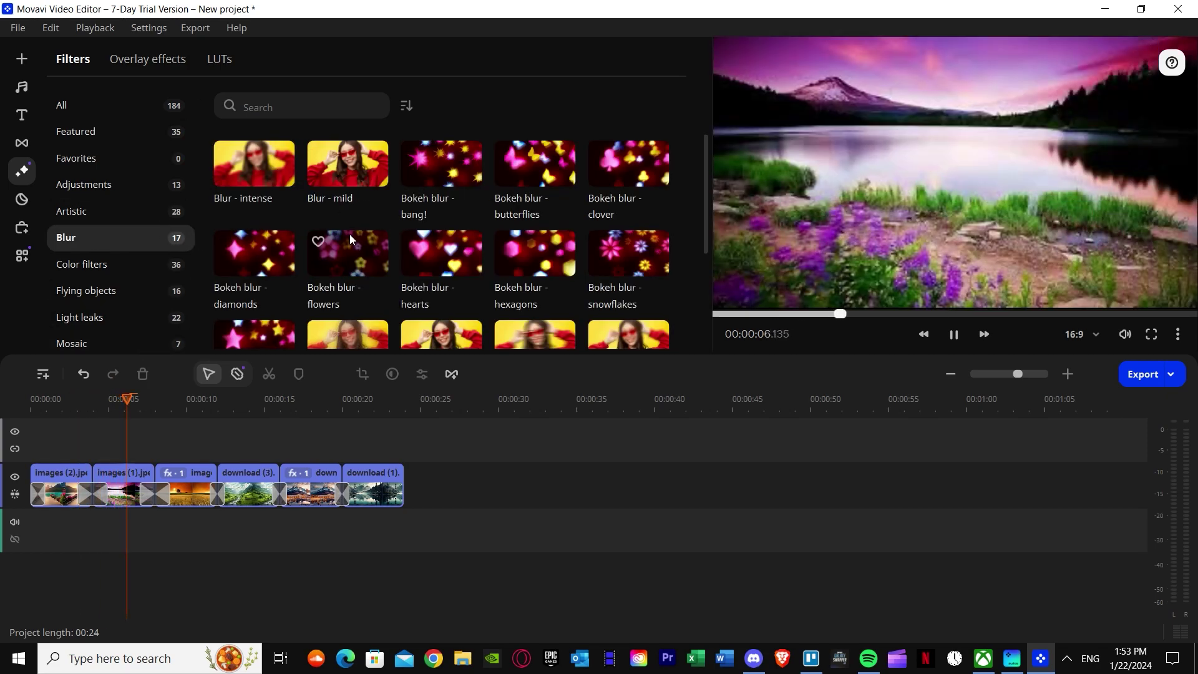
scroll(342, 275, "down", 1)
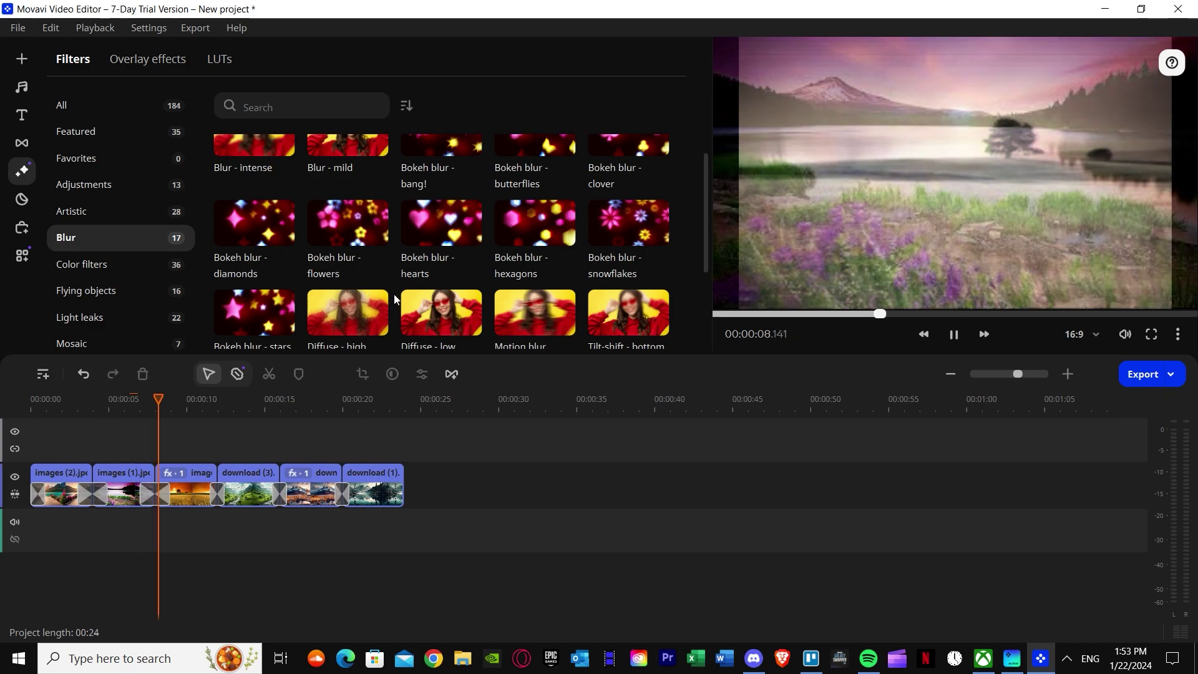
scroll(279, 244, "down", 1)
scroll(312, 250, "down", 1)
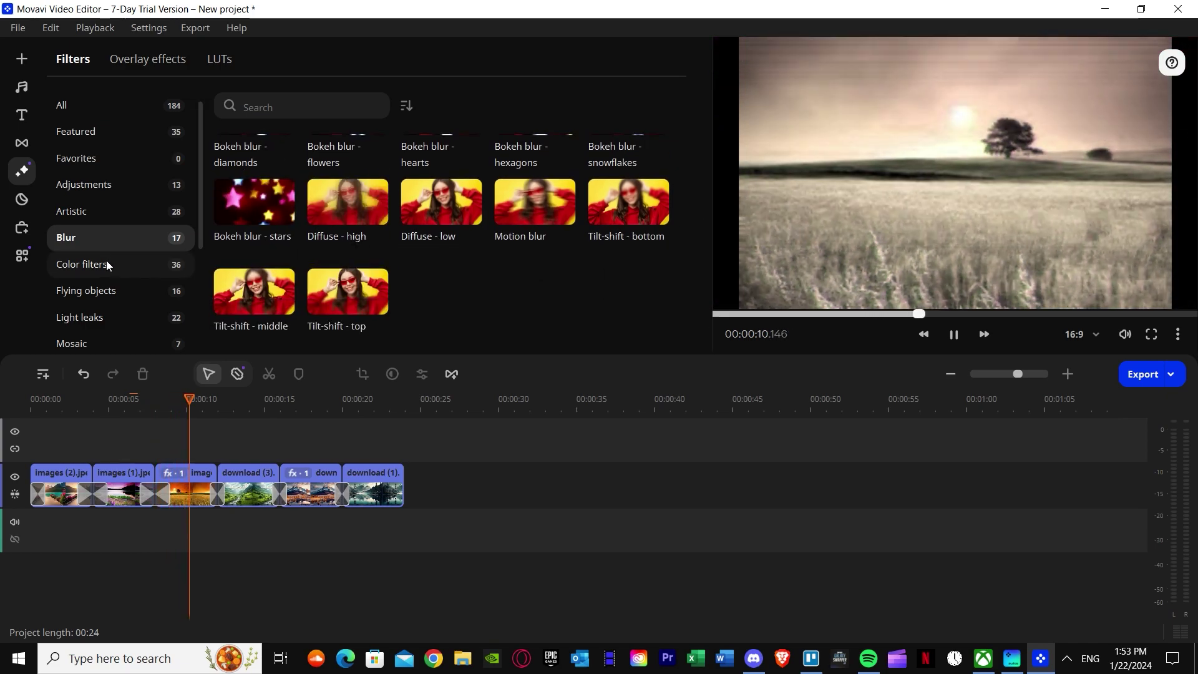
scroll(87, 261, "down", 1)
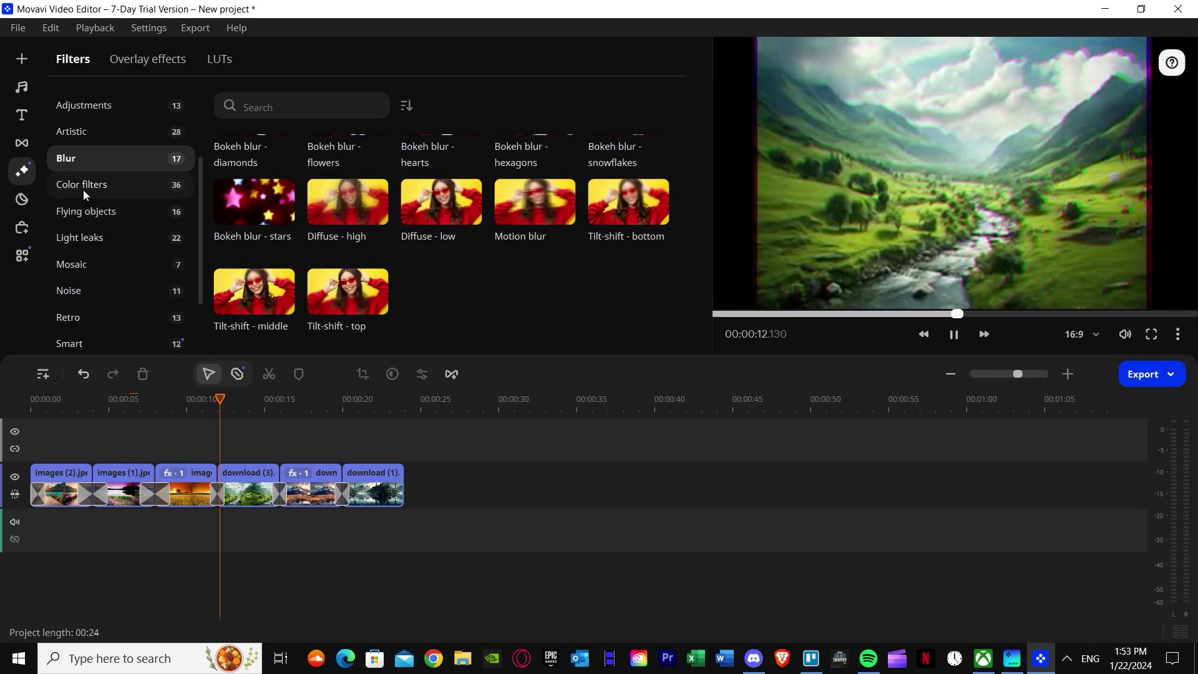
Apply the Bonnard color filter to the download (1) clip and play back the result
left_click(117, 181)
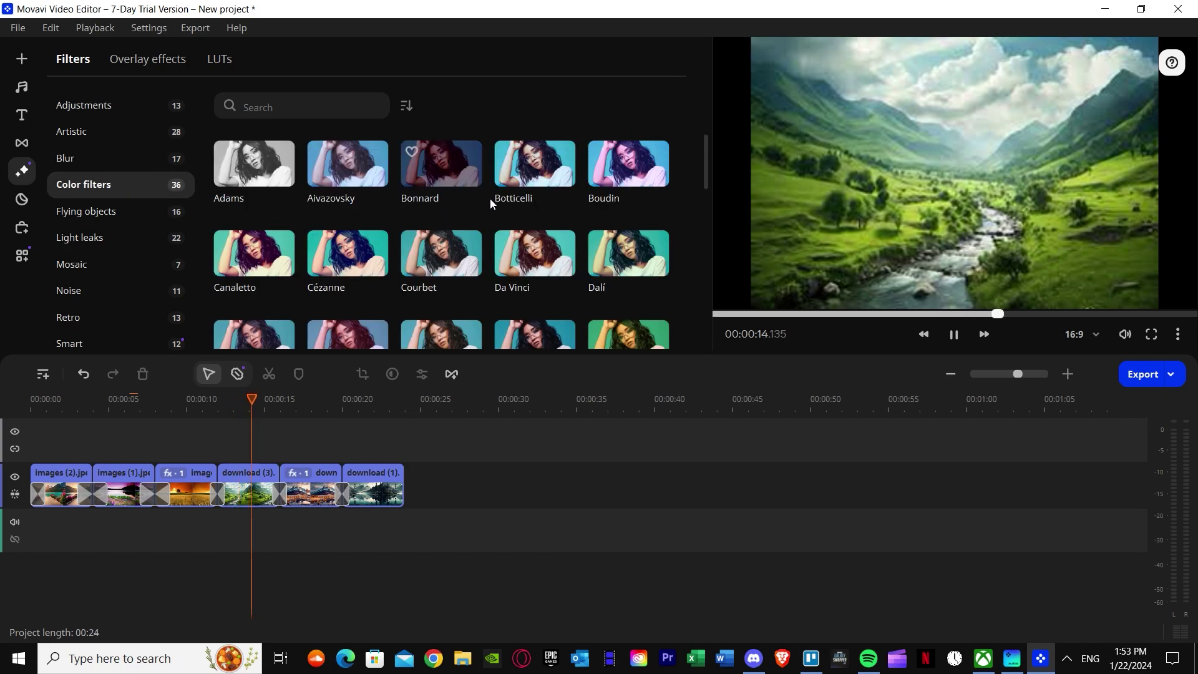
left_click_drag(281, 398, 353, 399)
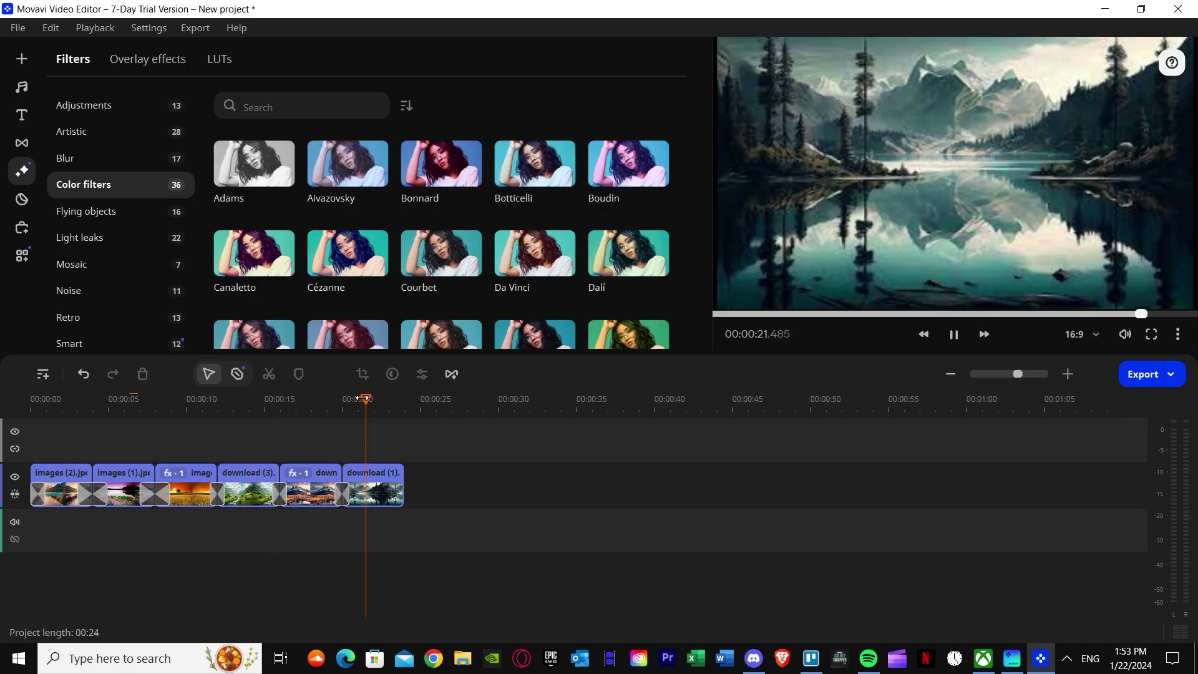
scroll(299, 218, "down", 2)
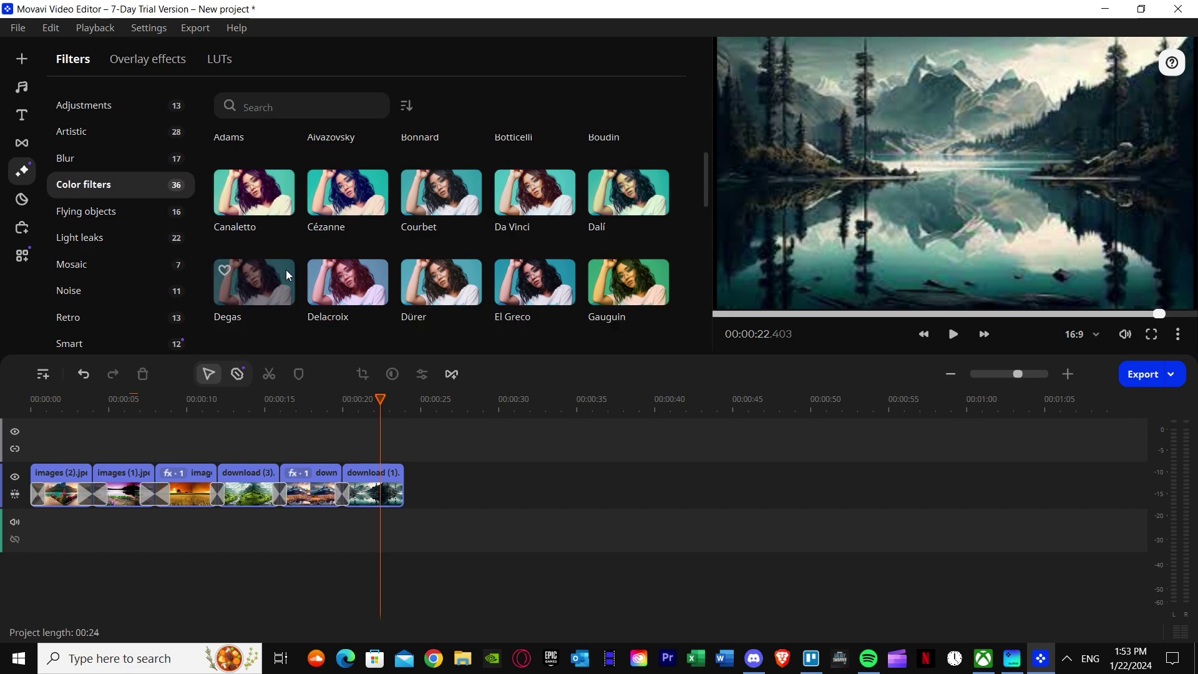
scroll(305, 209, "up", 1)
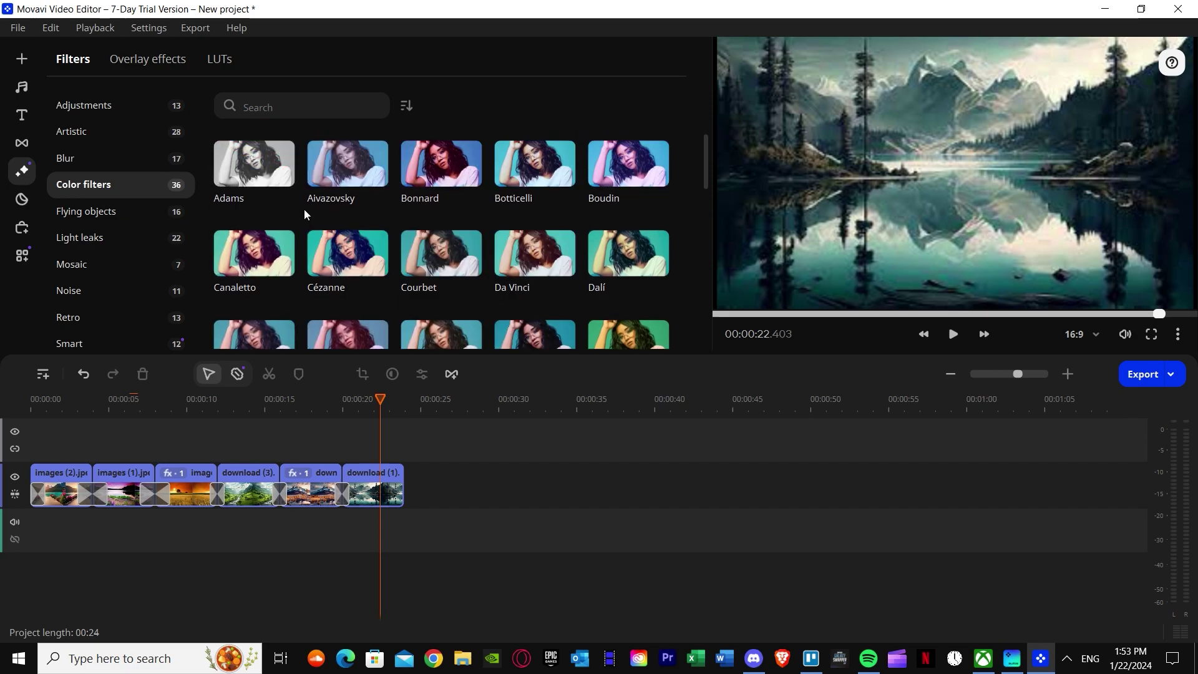
left_click_drag(433, 168, 348, 468)
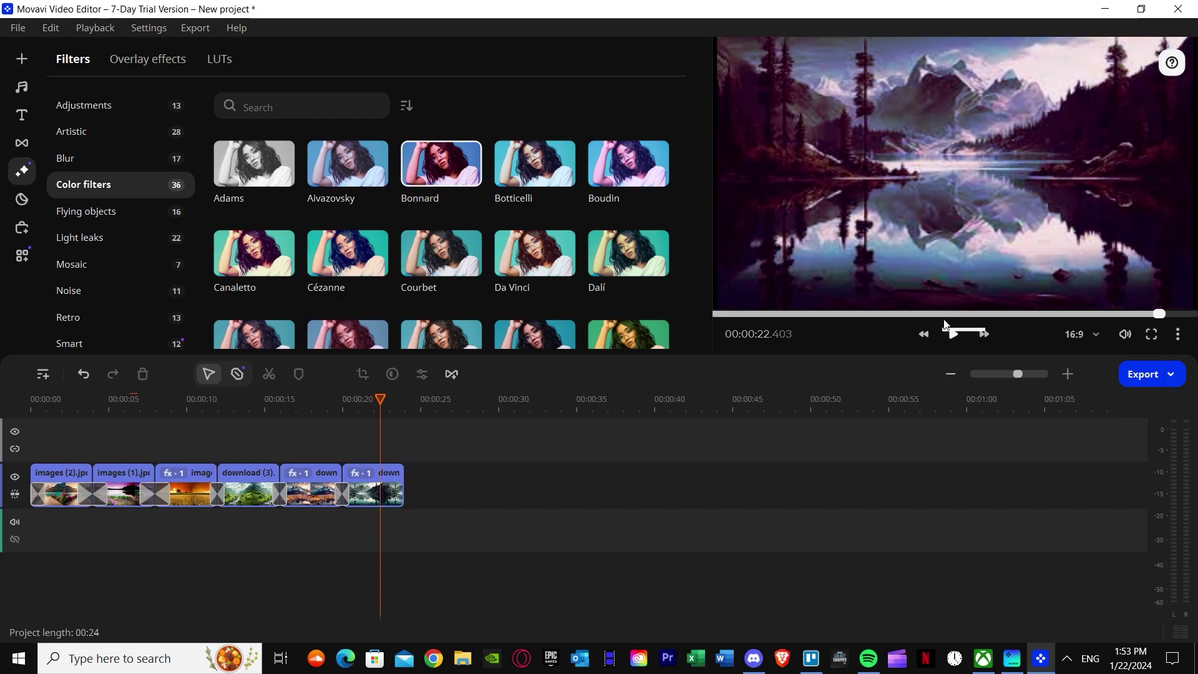
left_click(959, 339)
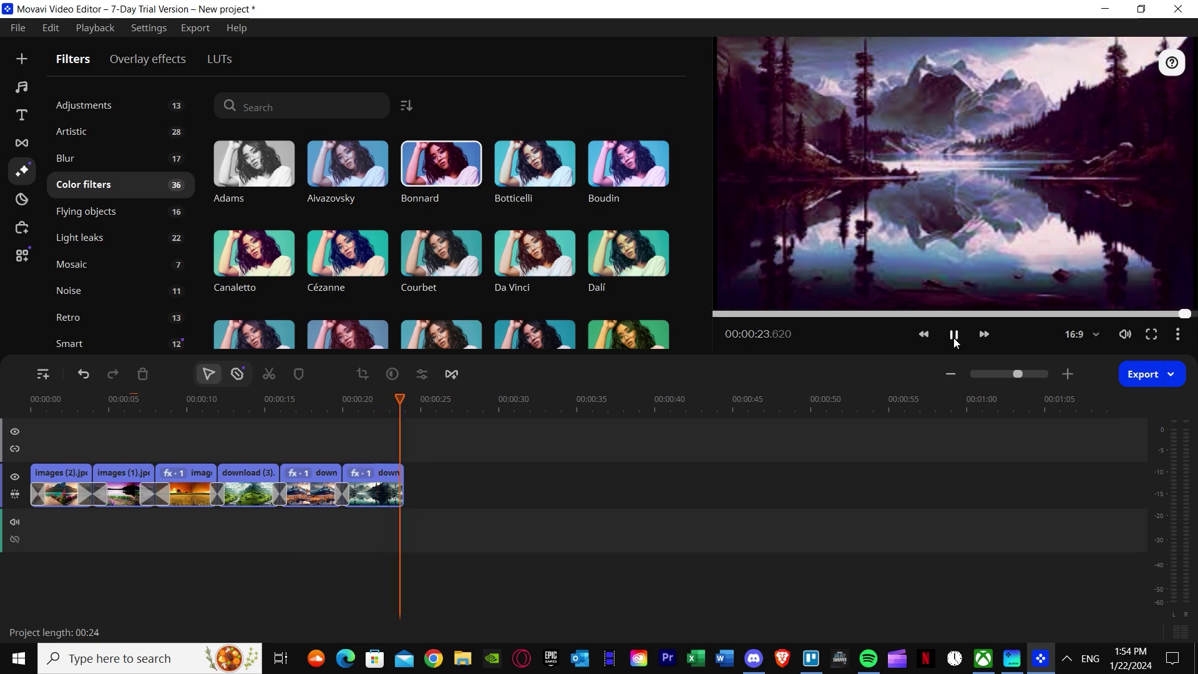
key("space")
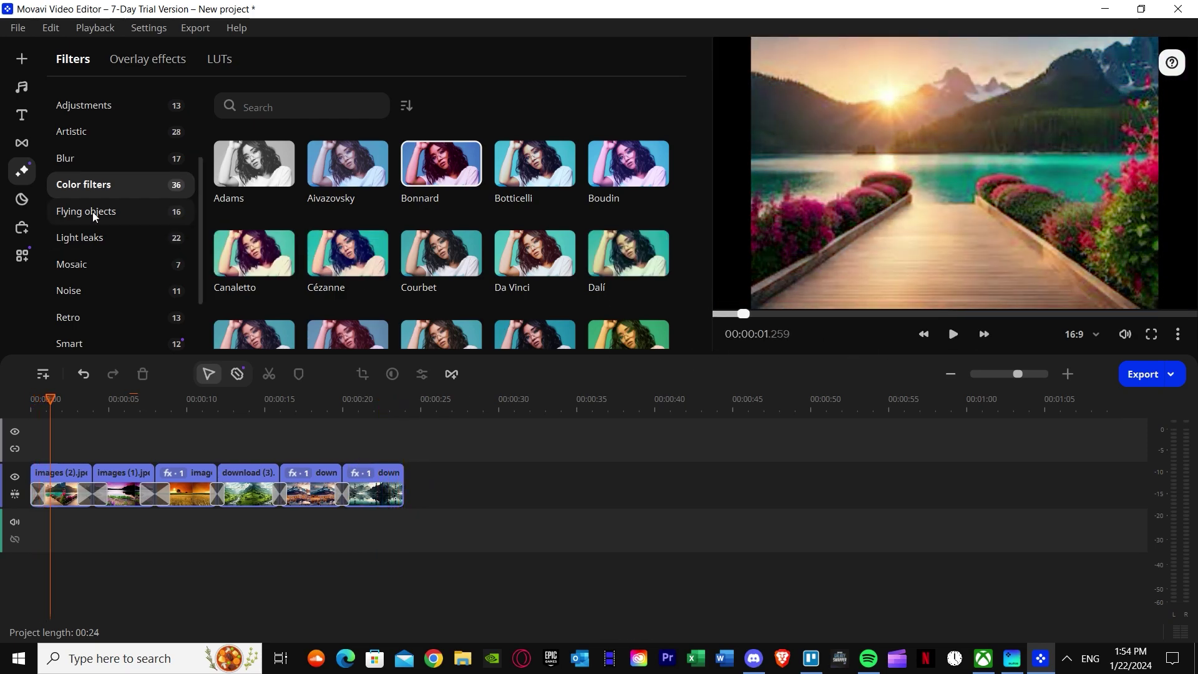
Open the stickers, dismiss the introductory tip and place the Camera sticker on the timeline before the first clip
left_click(20, 201)
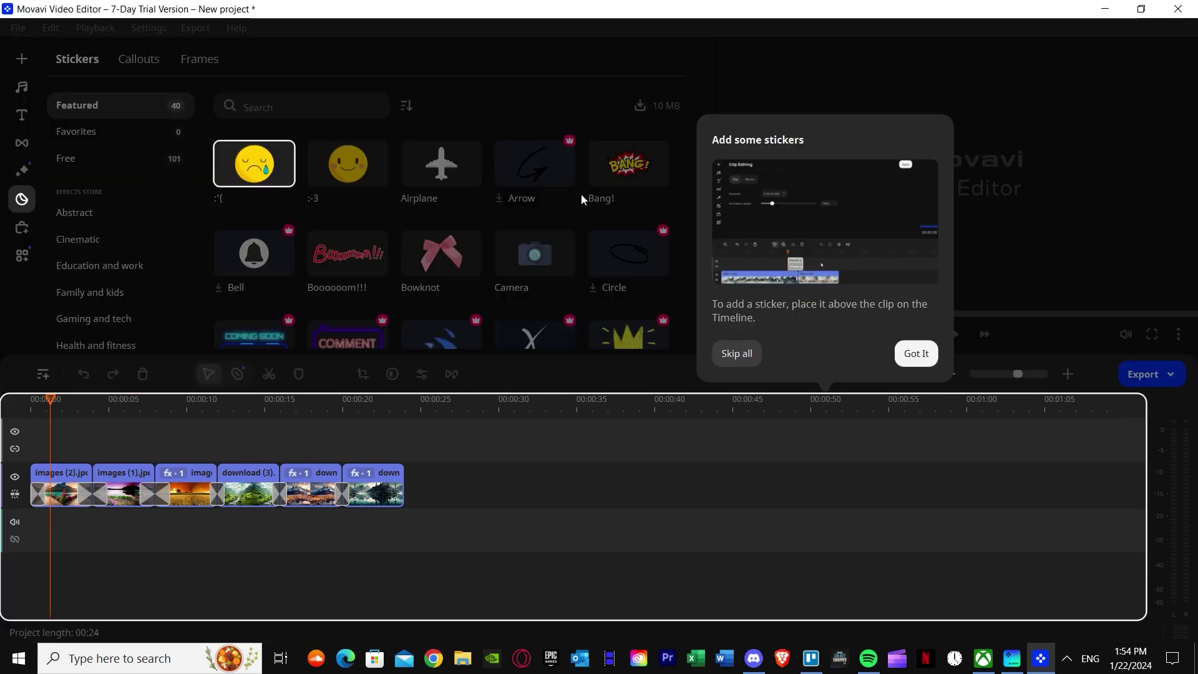
left_click(916, 353)
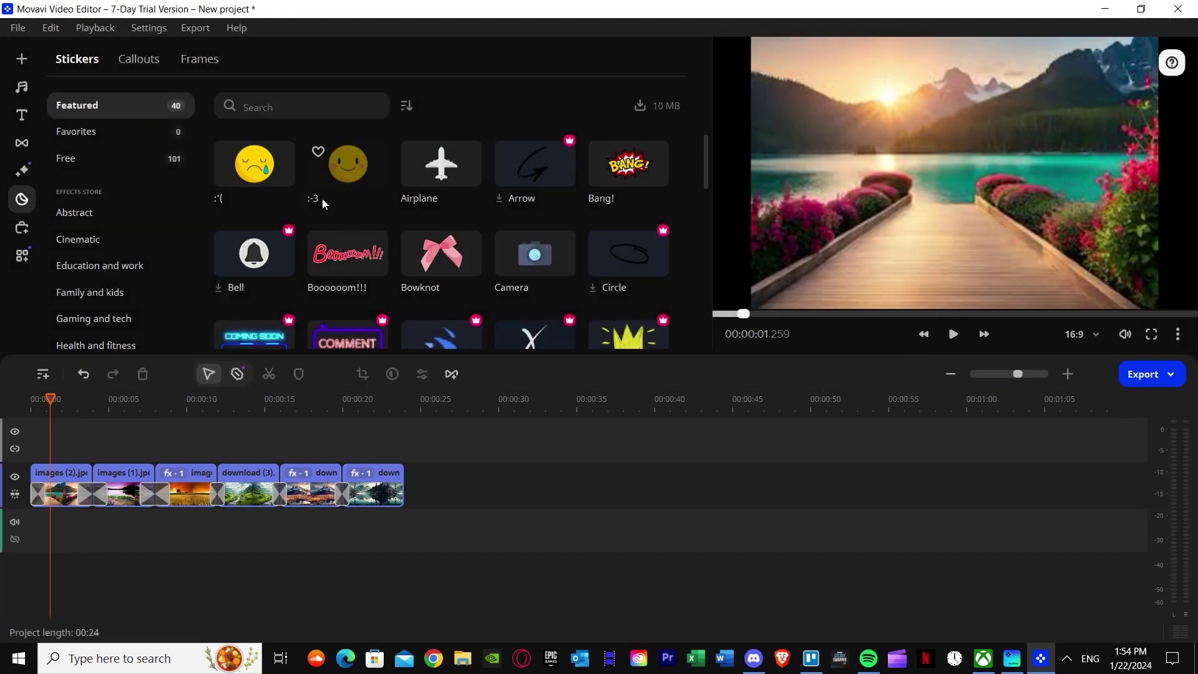
scroll(329, 207, "down", 2)
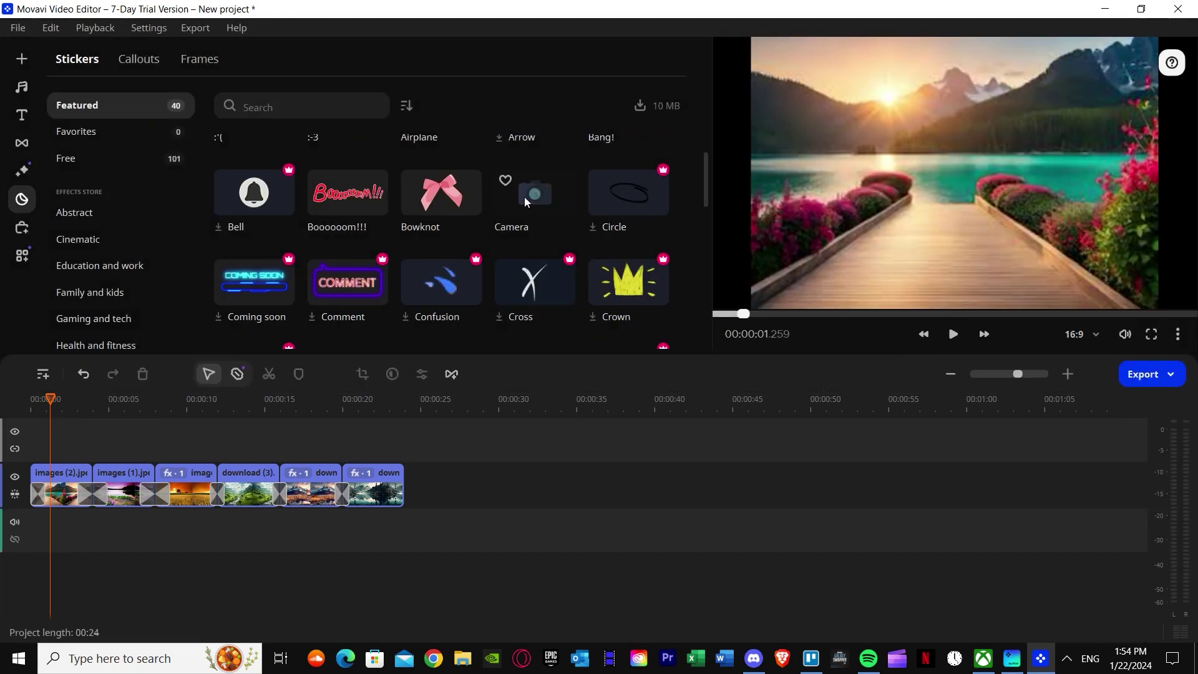
left_click_drag(53, 398, 56, 398)
left_click_drag(535, 193, 31, 479)
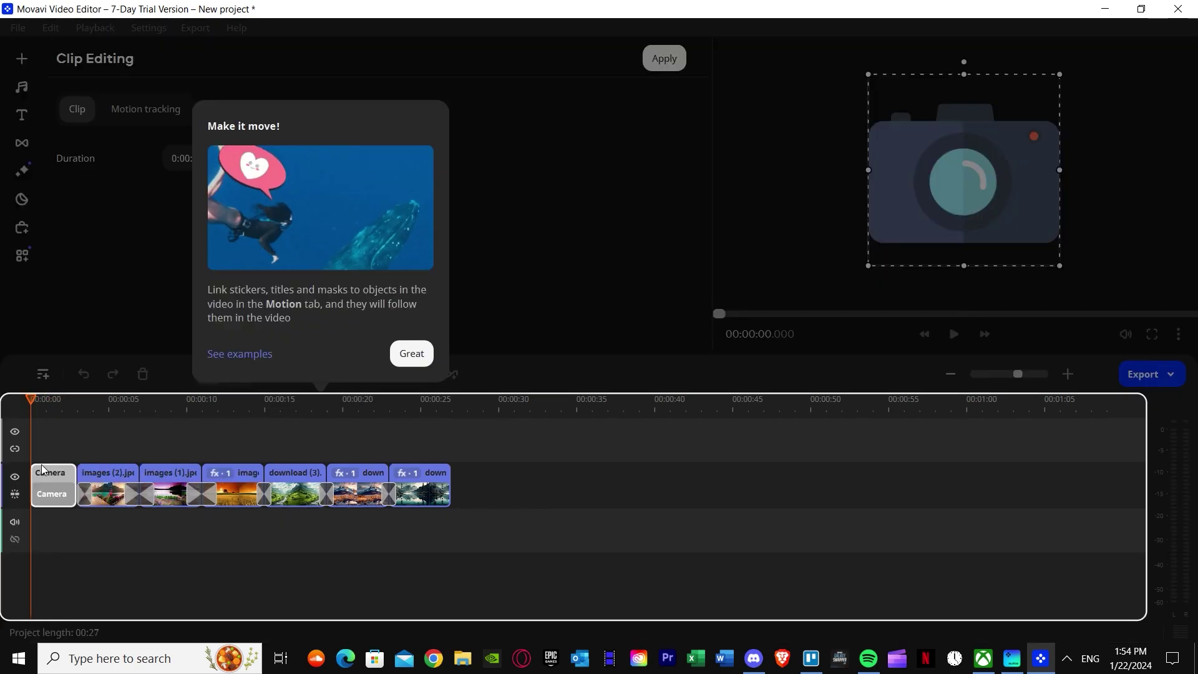
Dismiss the motion tip and shrink the Camera sticker in the preview
left_click(410, 350)
left_click_drag(1060, 265, 979, 178)
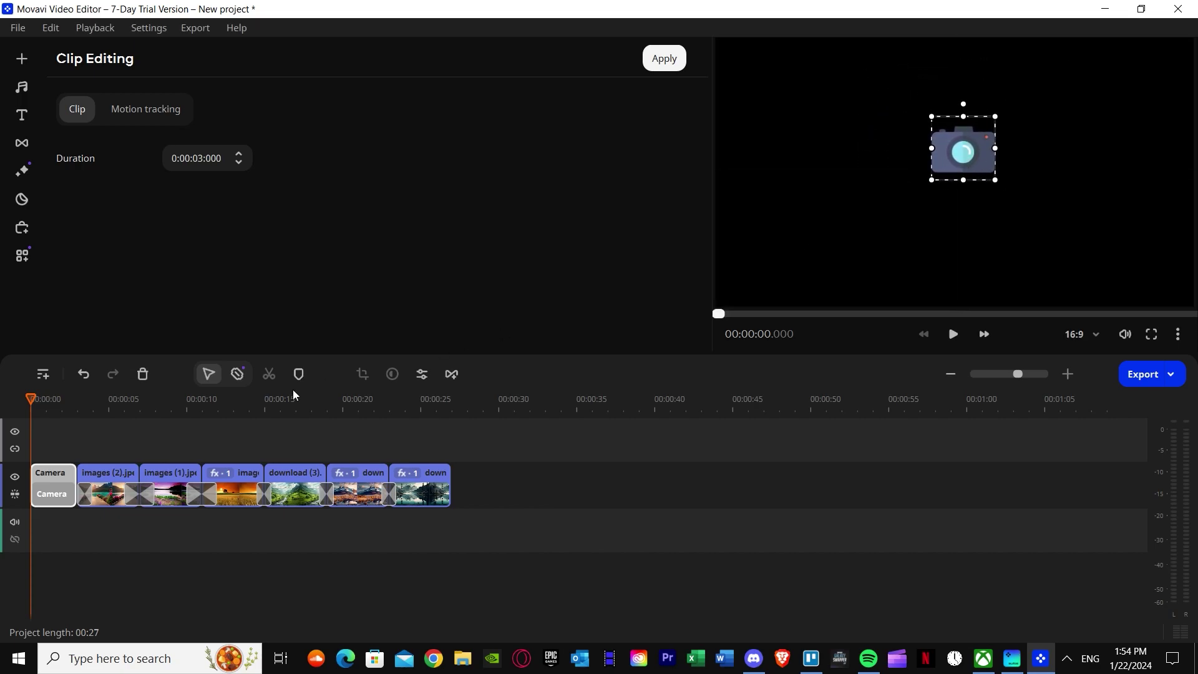
mouse_move(56, 495)
left_mouse_down()
mouse_move(116, 493)
mouse_move(65, 490)
left_mouse_up()
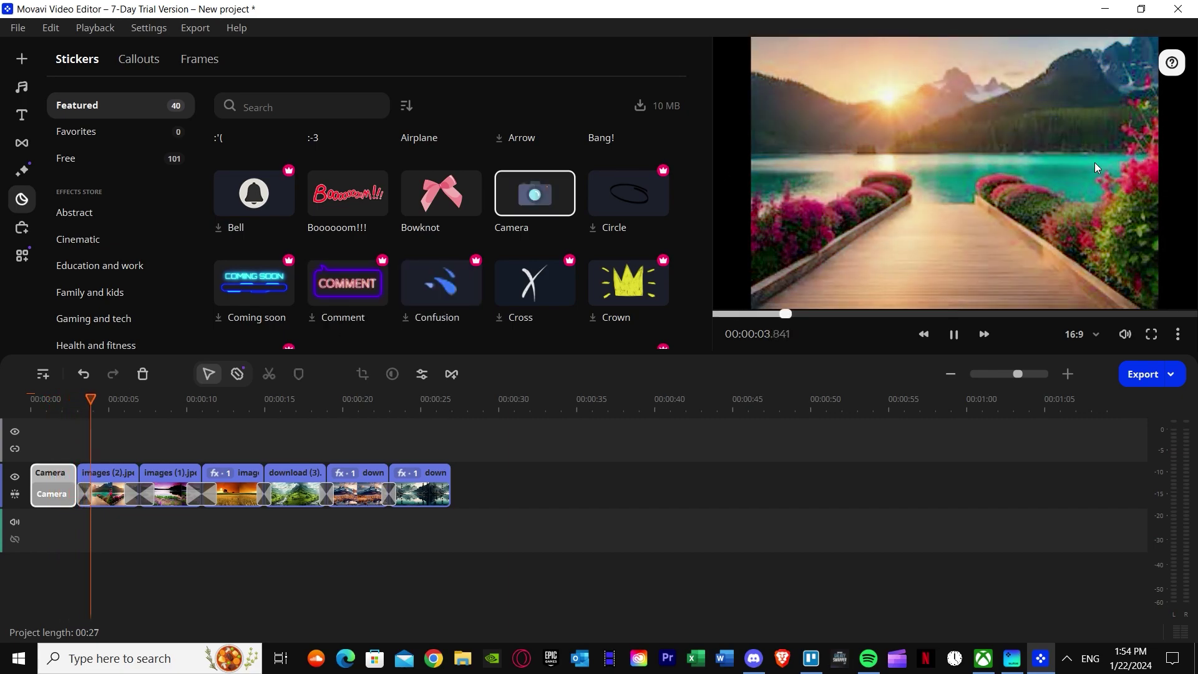
Delete the Camera sticker and move the six image clips back so the sequence starts at zero without gaps
right_click(58, 467)
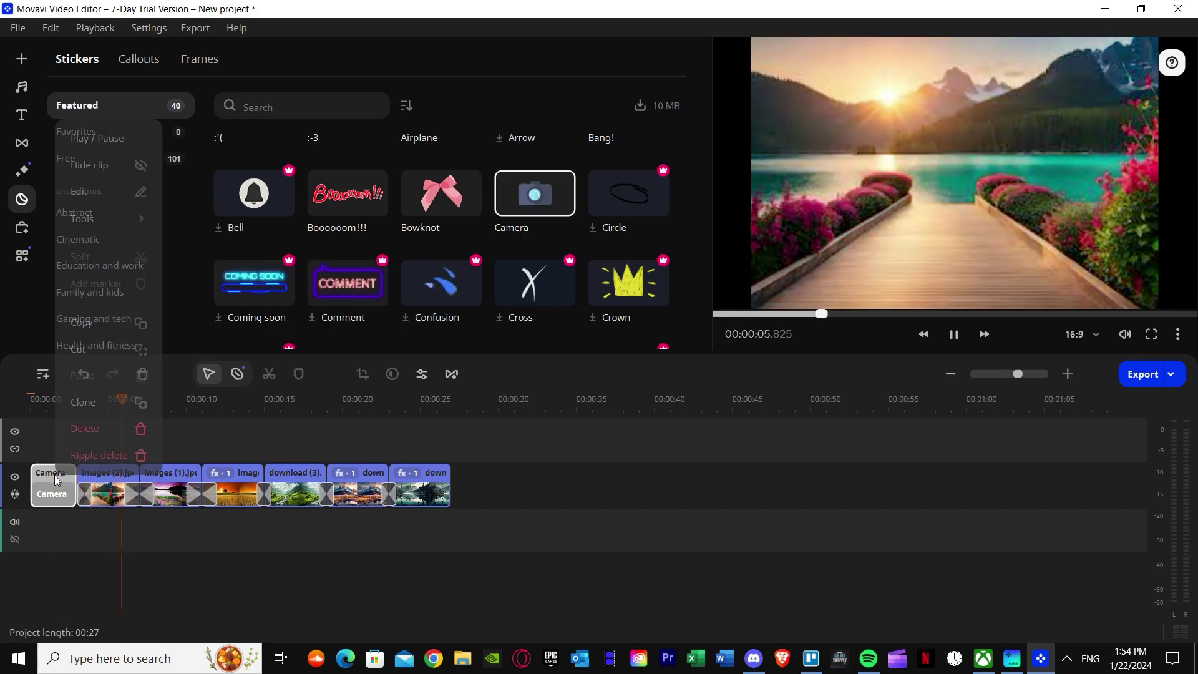
left_click(96, 428)
left_click_drag(94, 485, 47, 486)
left_click_drag(152, 480, 106, 478)
left_click_drag(245, 476, 199, 477)
left_click_drag(309, 477, 265, 477)
left_click_drag(353, 473, 307, 474)
left_click_drag(432, 475, 385, 478)
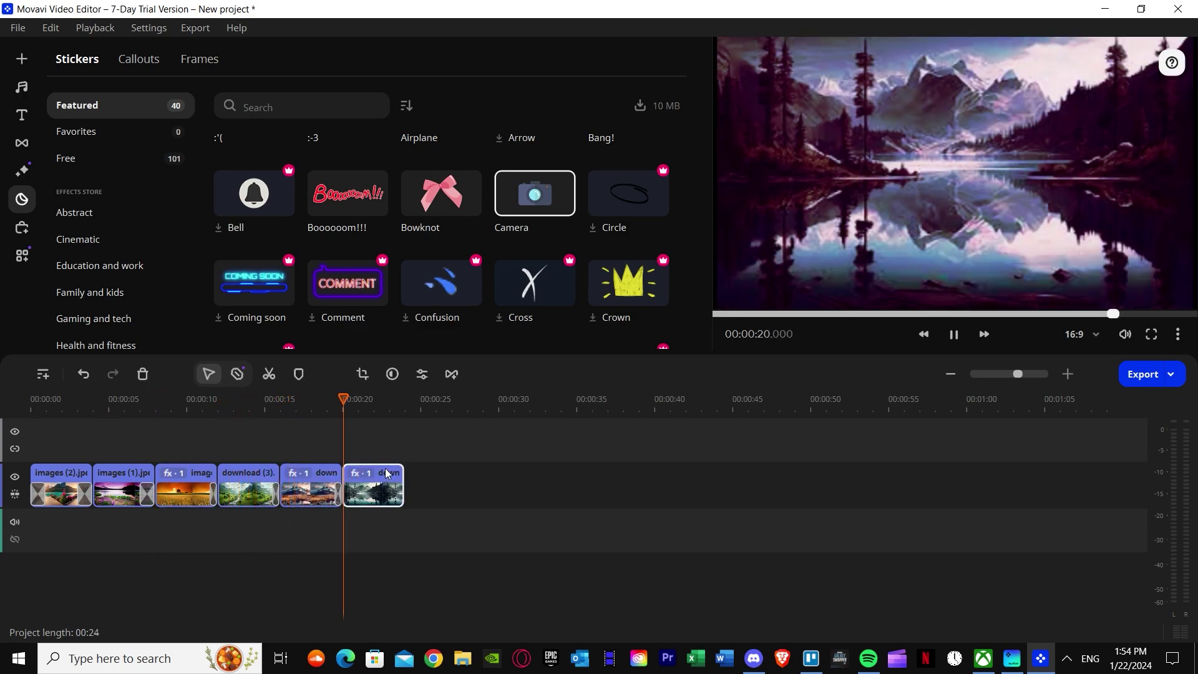
Look through the sticker categories, open the Effects Store, stop playback and browse its full list of packs
scroll(94, 204, "down", 3)
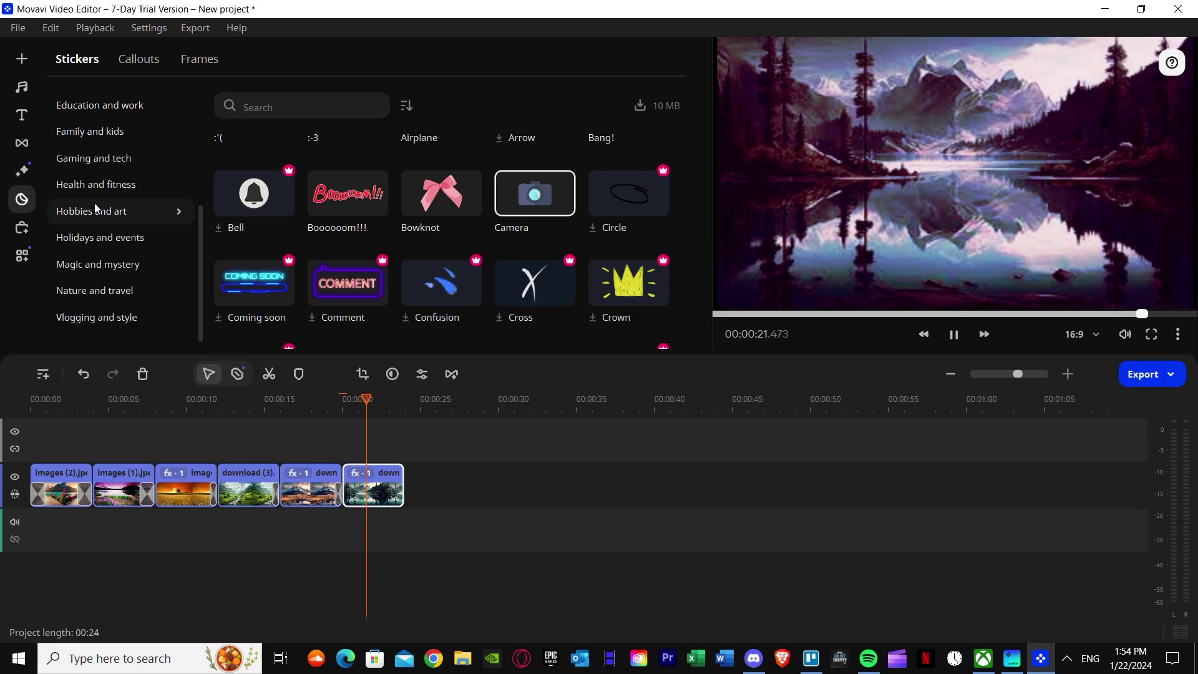
left_click(953, 334)
left_click(25, 229)
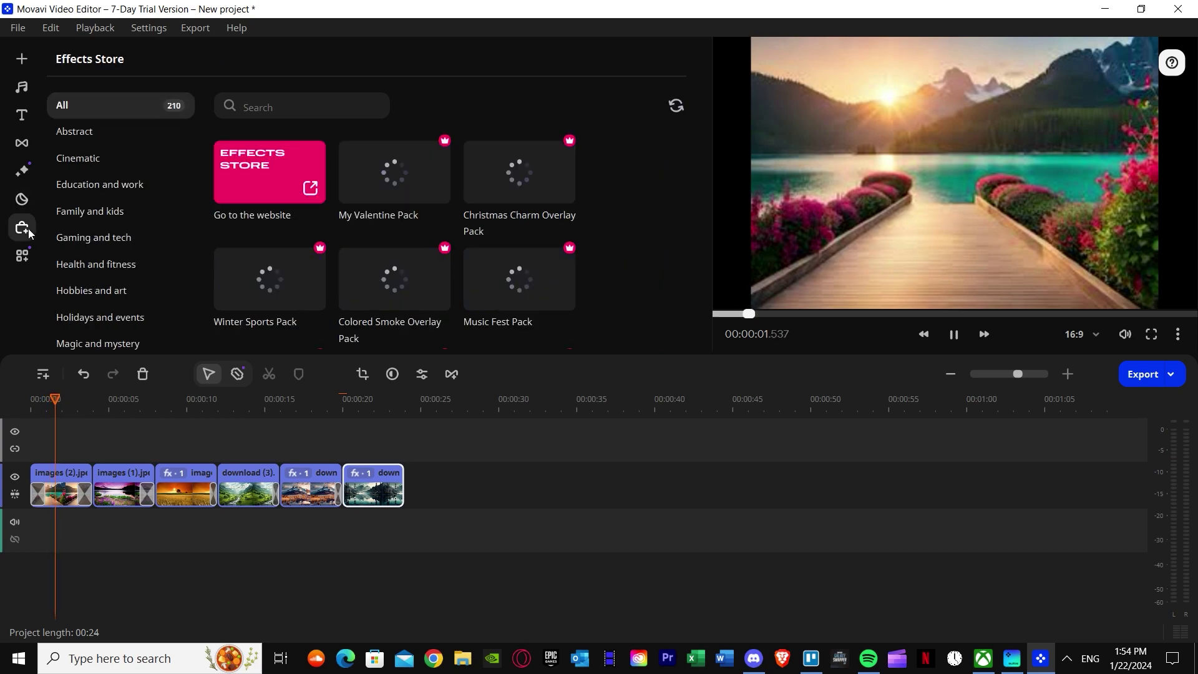
left_click(954, 334)
scroll(268, 244, "down", 1)
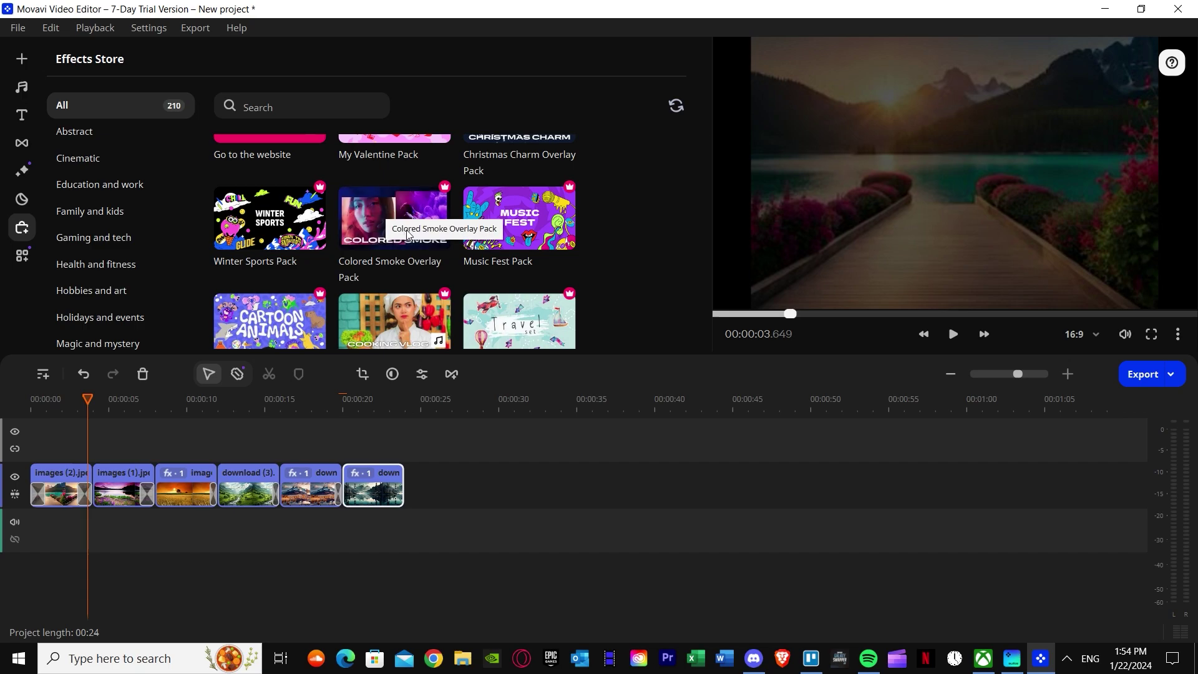
scroll(393, 231, "down", 1)
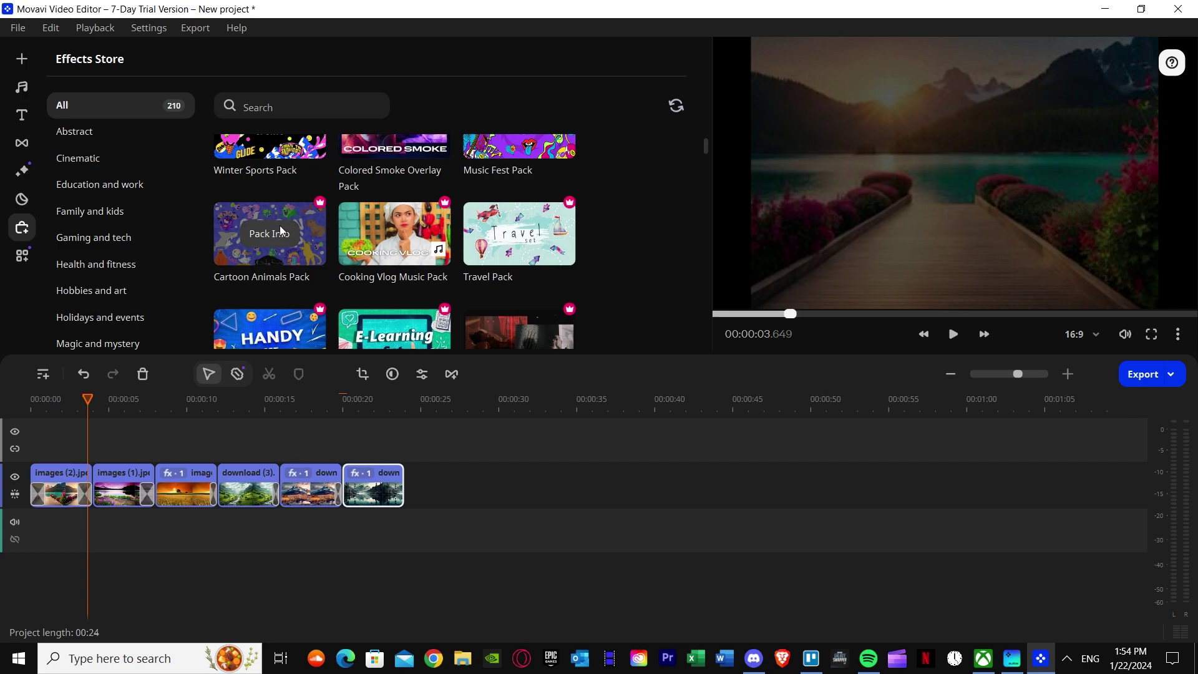
mouse_move(272, 231)
scroll(267, 253, "down", 1)
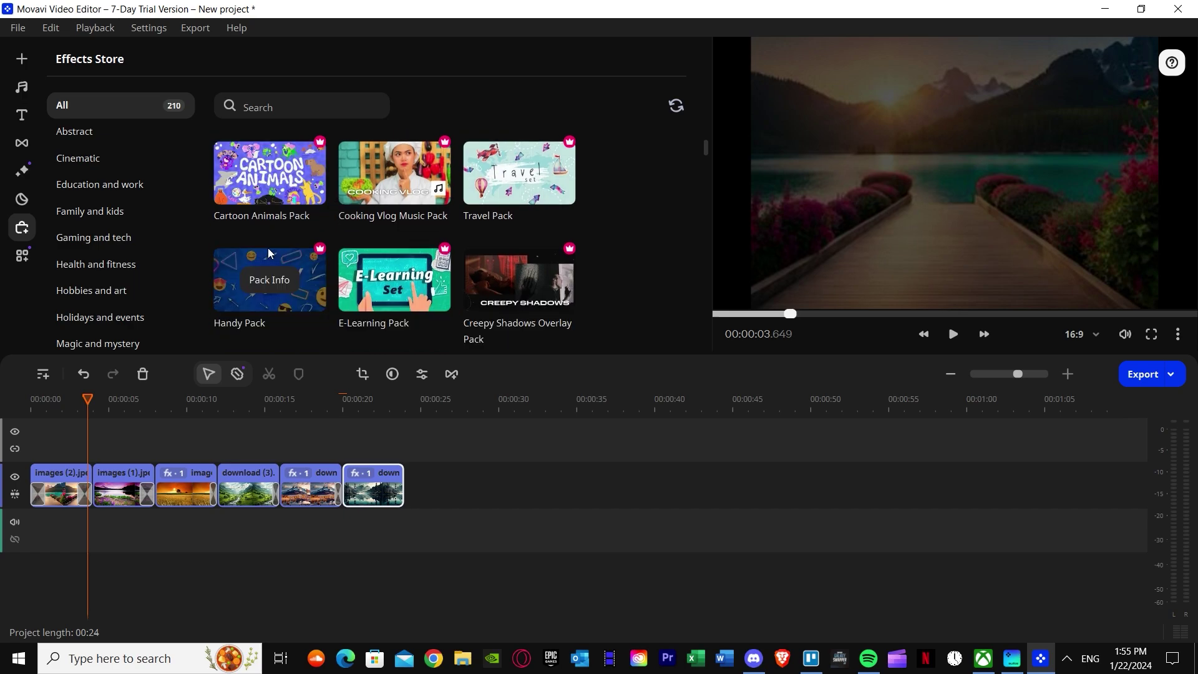
scroll(134, 283, "down", 1)
Browse the store packs for Nature and travel, Gaming and tech, Cinematic, Family and kids, and Vlogging and style
left_click(123, 290)
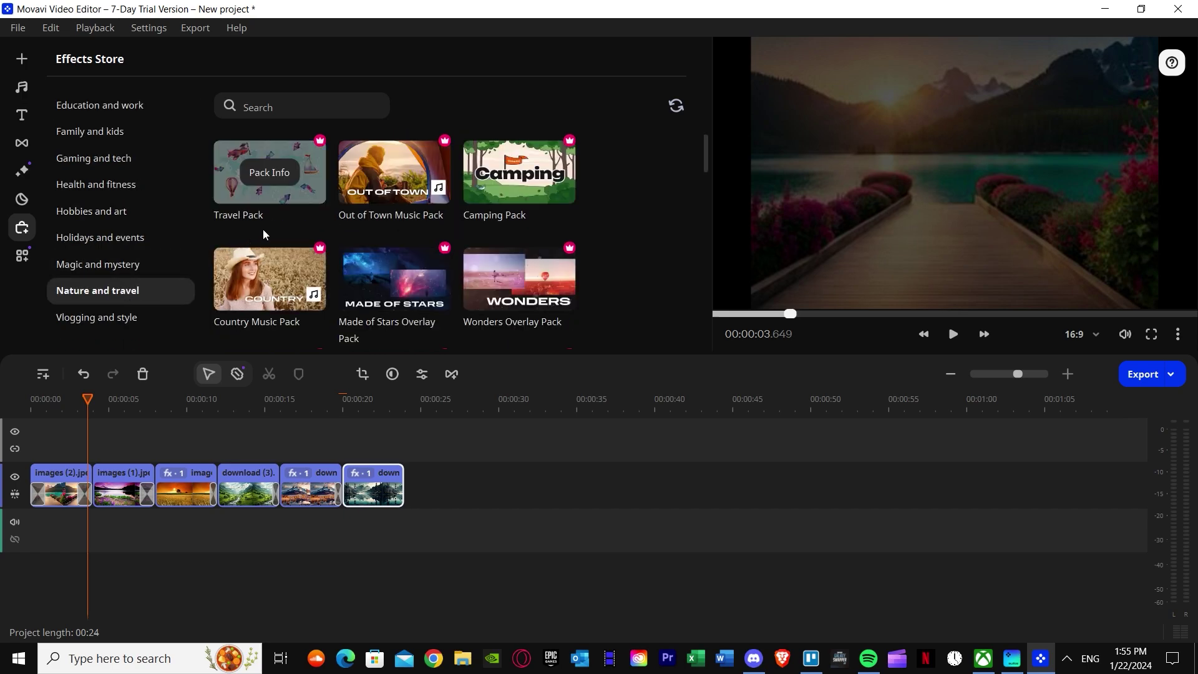
left_click(127, 153)
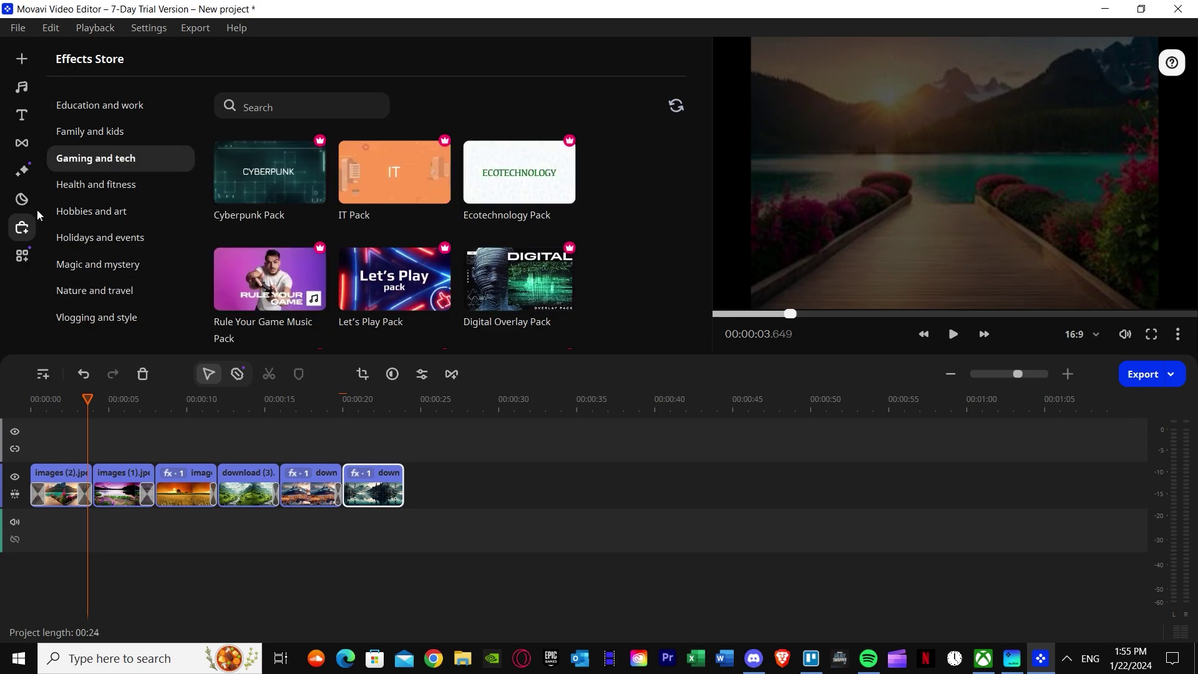
scroll(387, 237, "down", 3)
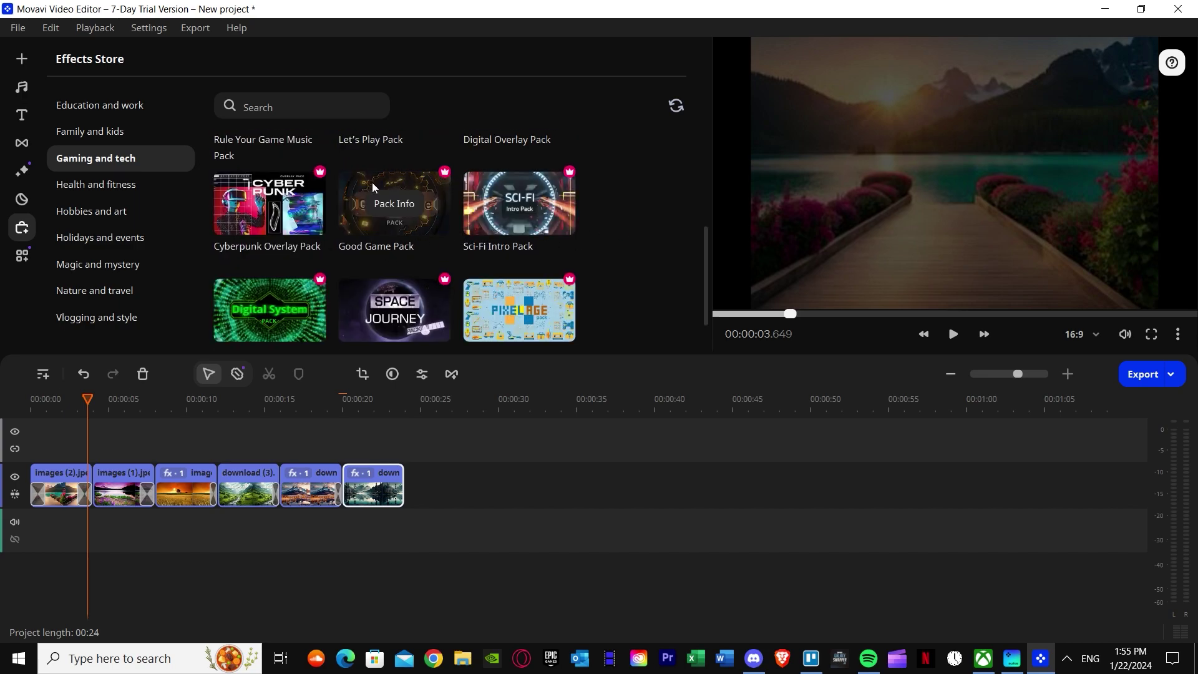
scroll(88, 158, "up", 3)
left_click(115, 111)
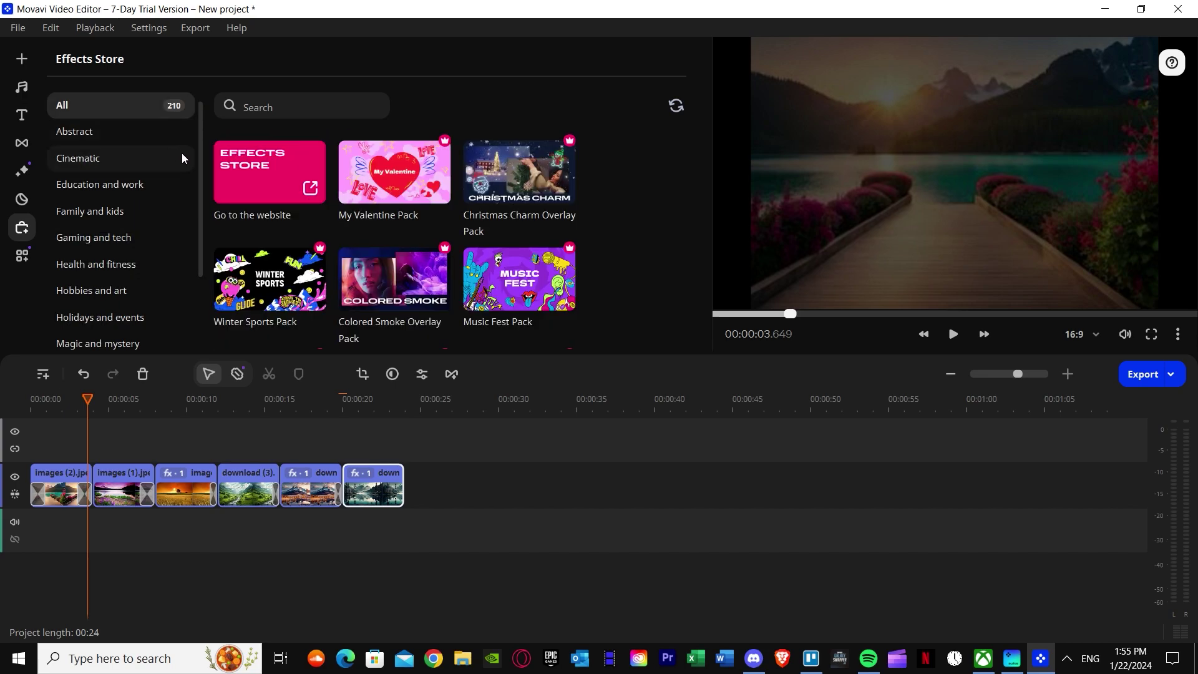
left_click(160, 159)
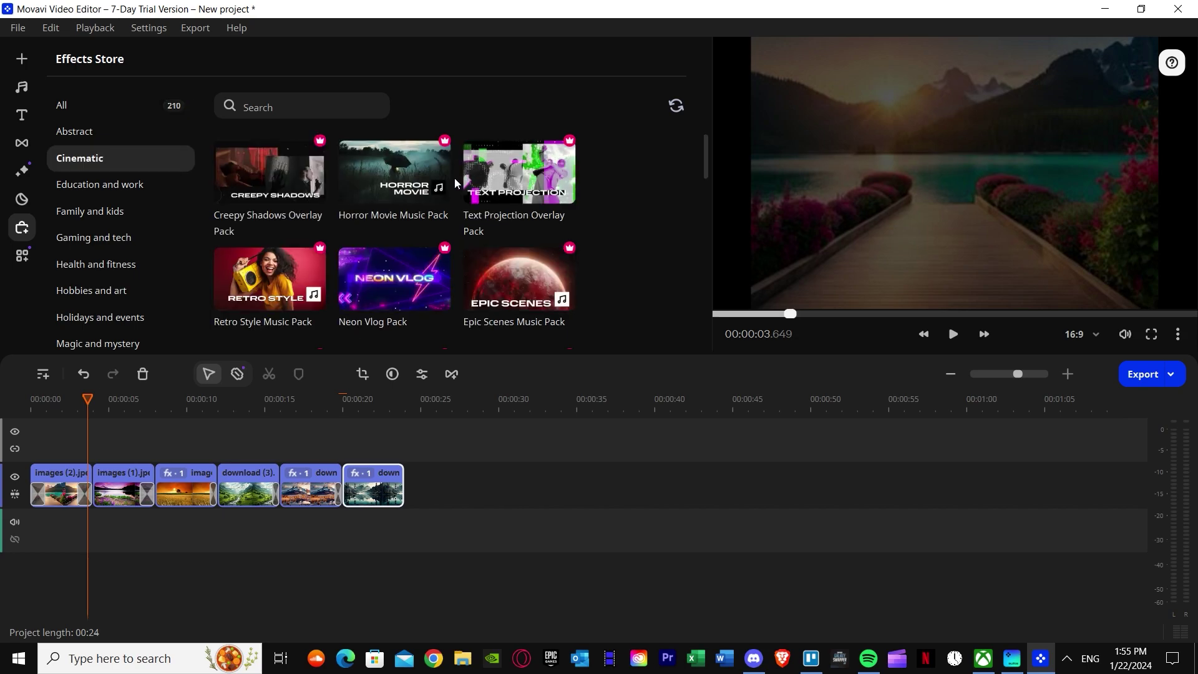
scroll(406, 238, "down", 2)
left_click(111, 209)
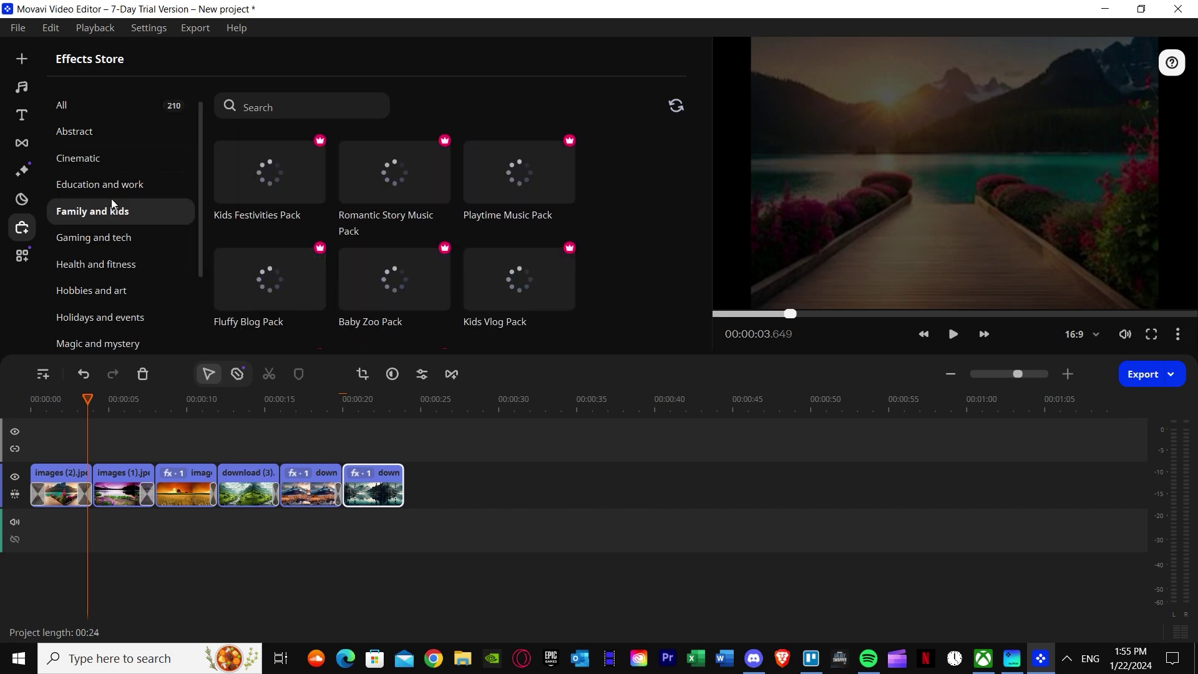
left_click(109, 94)
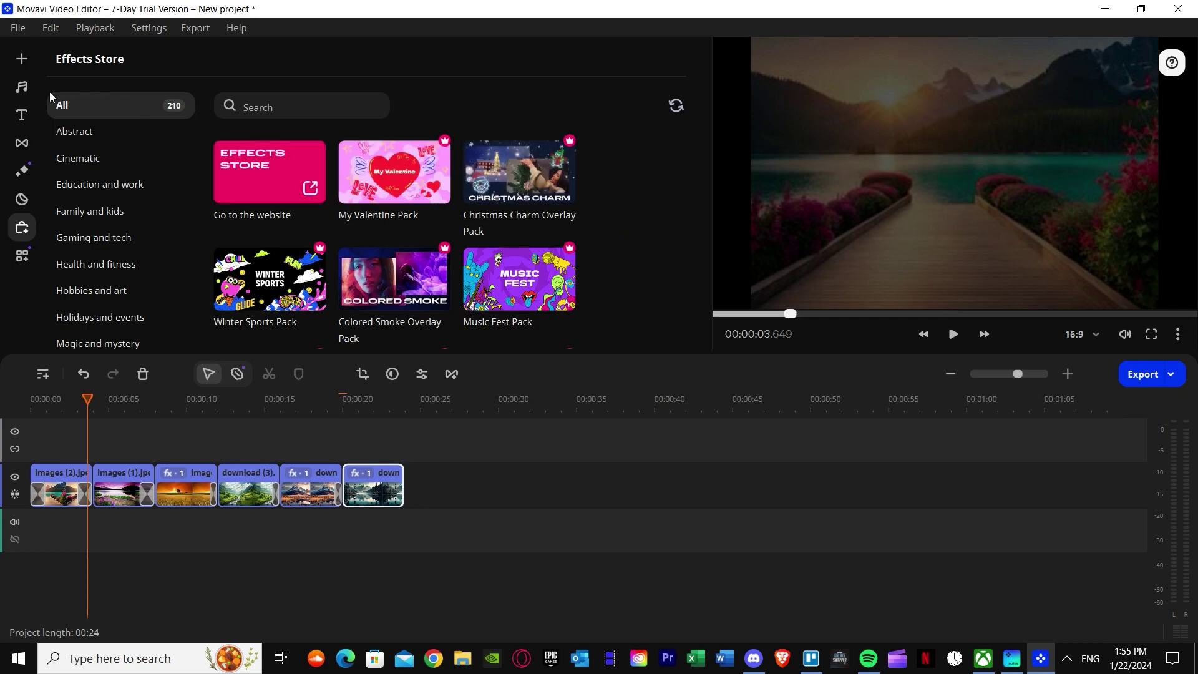
scroll(103, 262, "down", 3)
left_click(130, 319)
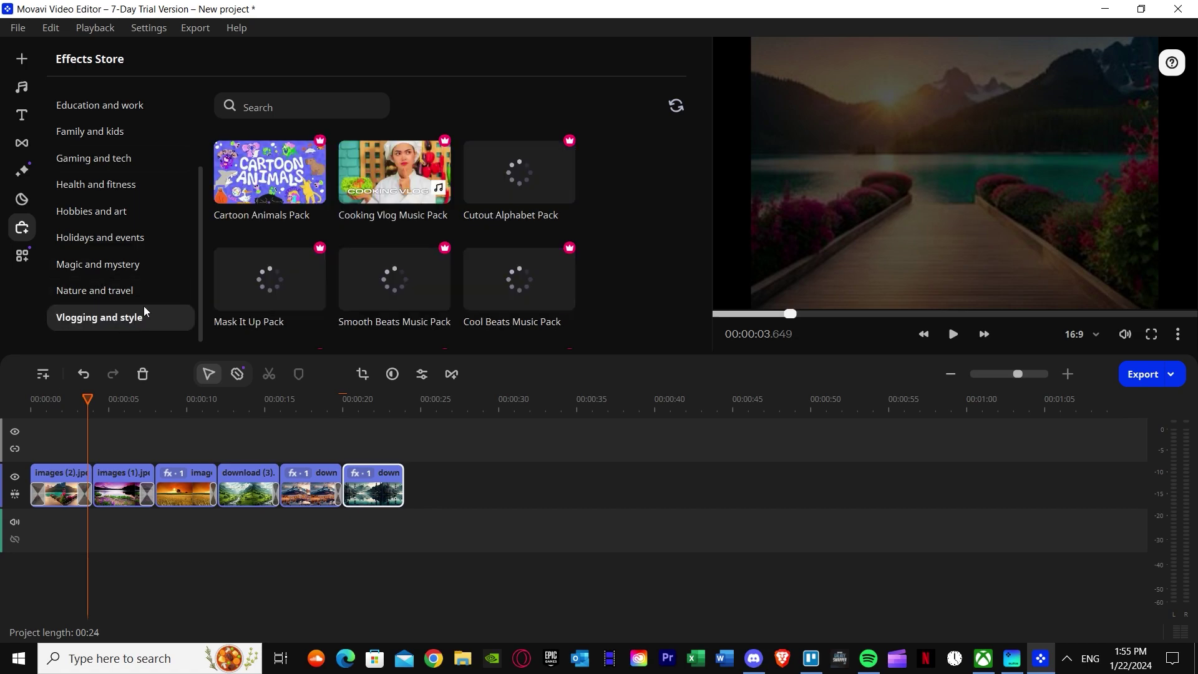
scroll(93, 237, "up", 3)
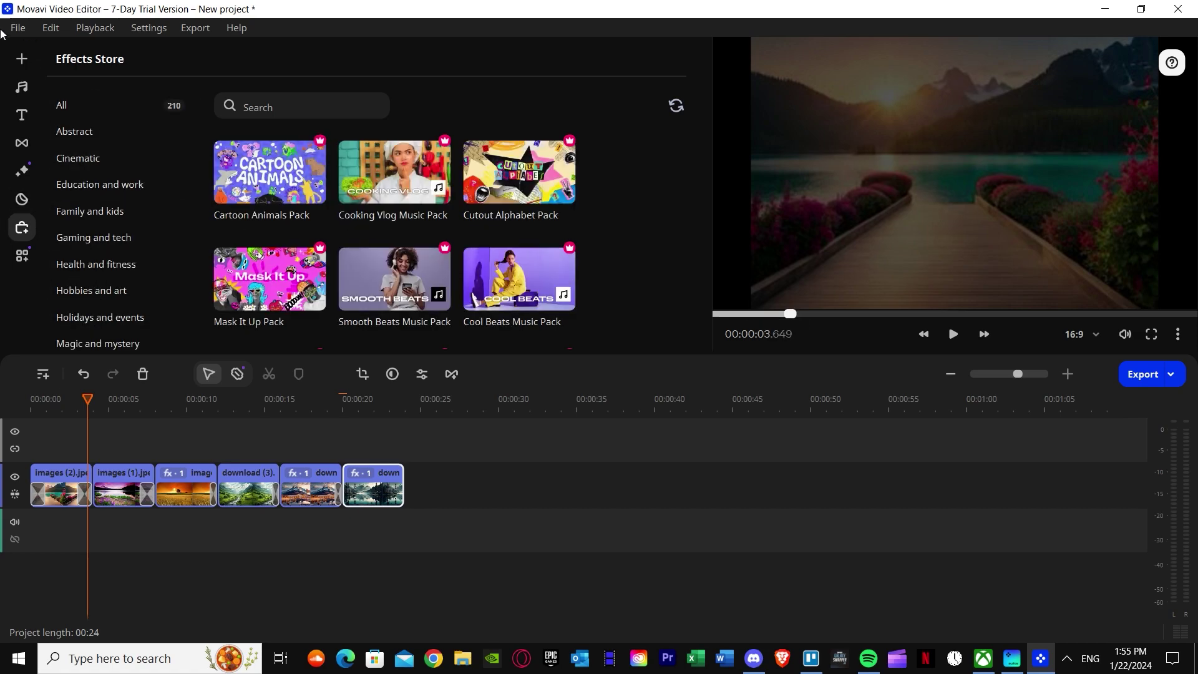
Open the additional video tools and look through the color adjustment presets, Slow motion and Logo
left_click(20, 258)
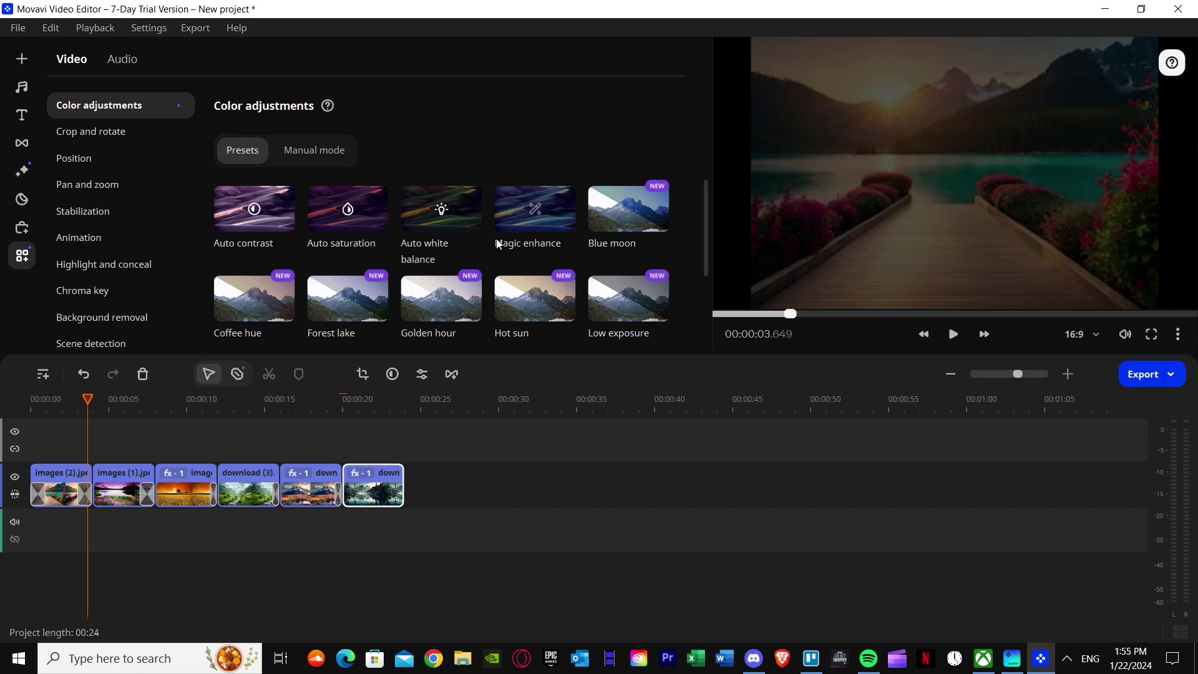
scroll(121, 189, "down", 2)
scroll(121, 189, "up", 2)
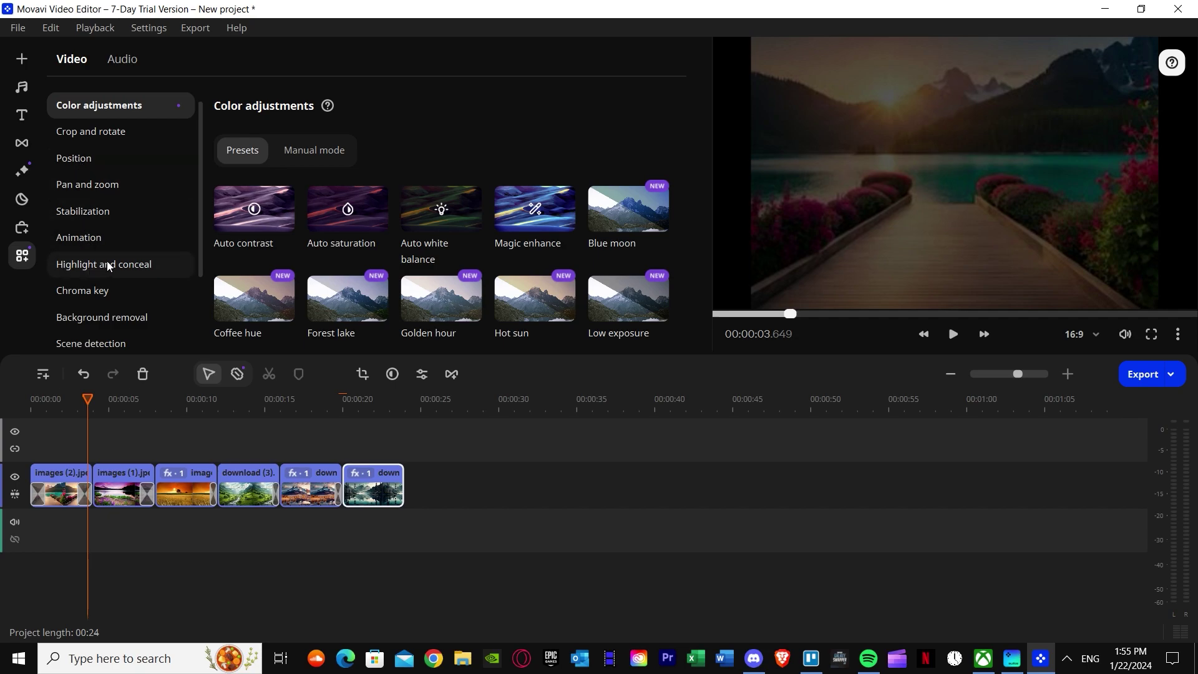
scroll(107, 264, "down", 2)
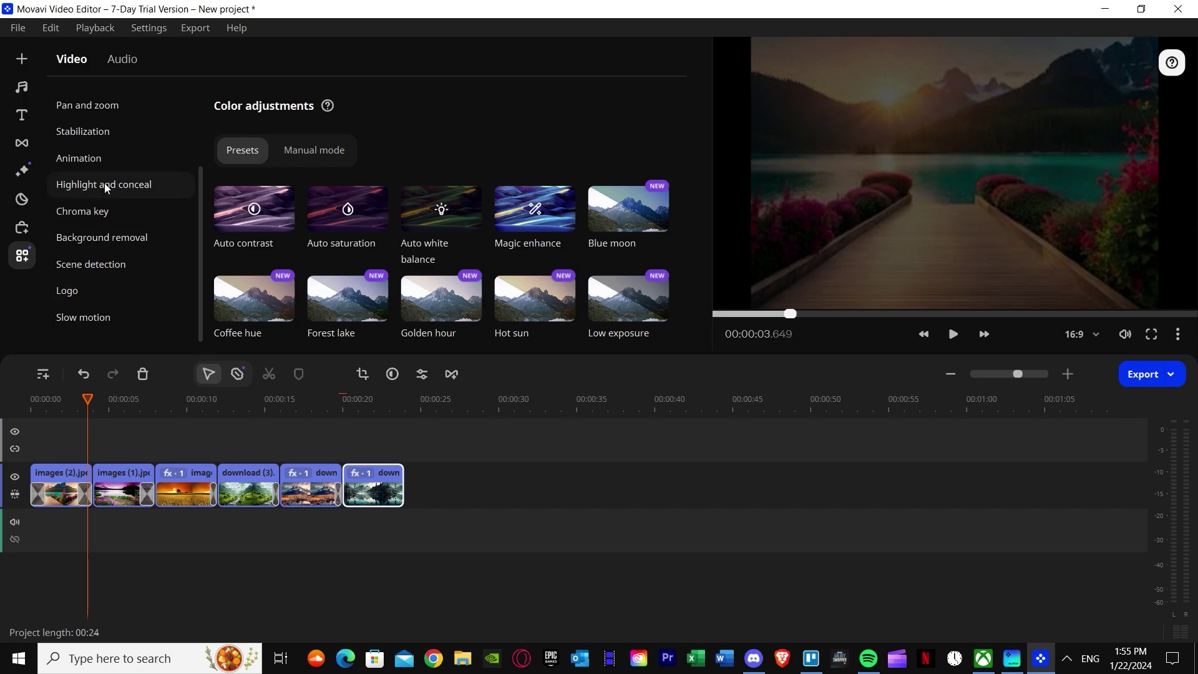
left_click(96, 317)
left_click(86, 291)
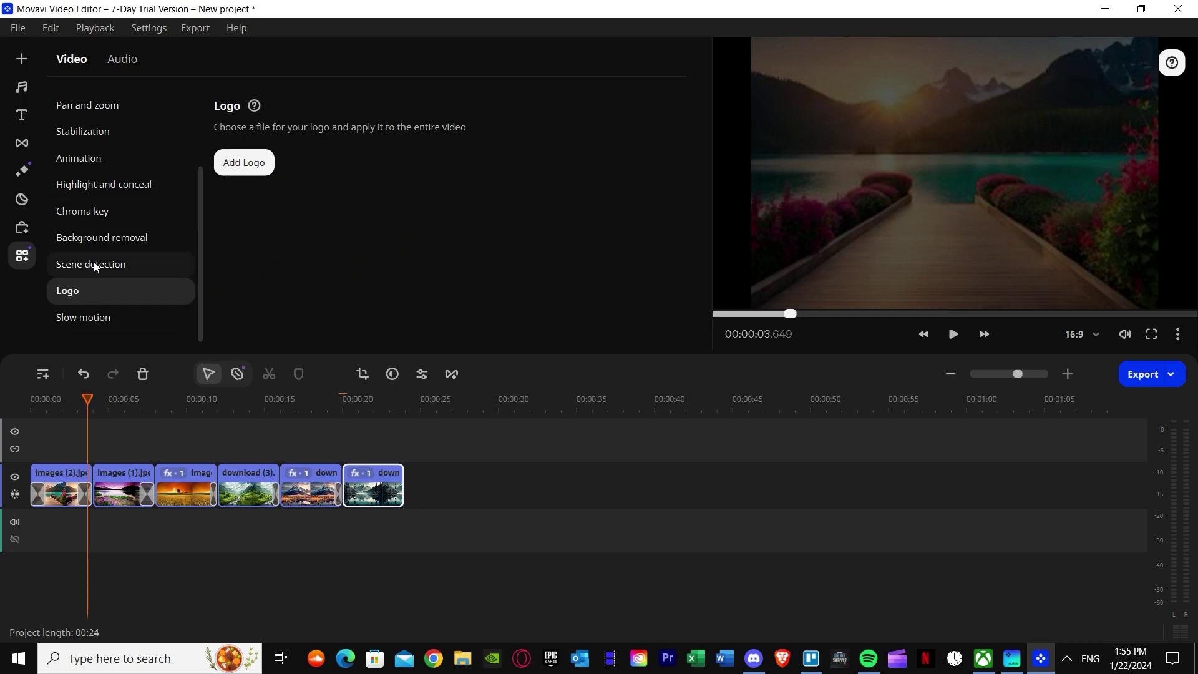
scroll(88, 111, "up", 2)
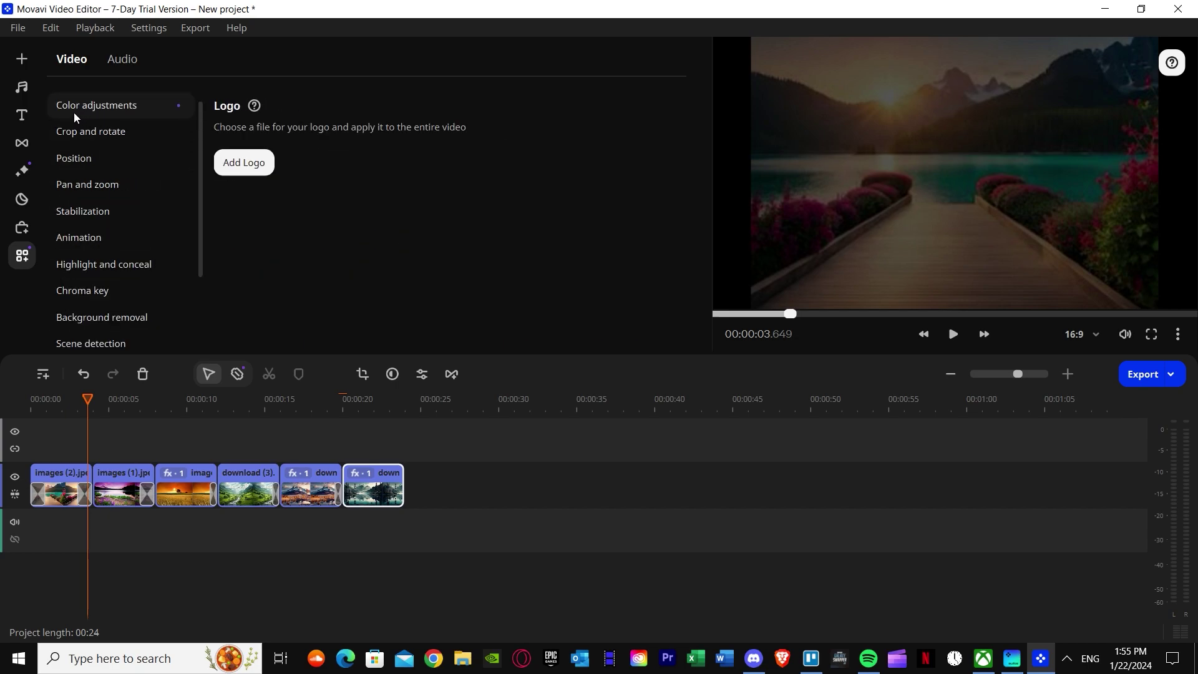
Apply the Auto contrast color adjustment preset to the images (2) clip and play back the result
left_click(88, 108)
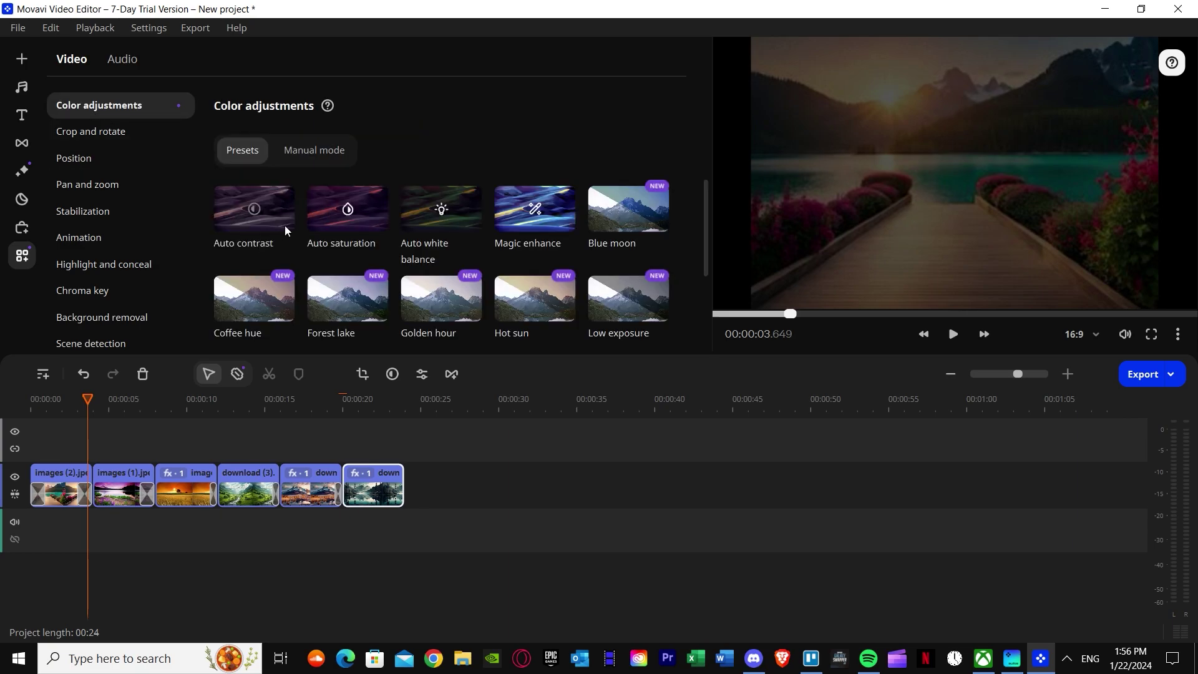
left_click_drag(253, 220, 44, 485)
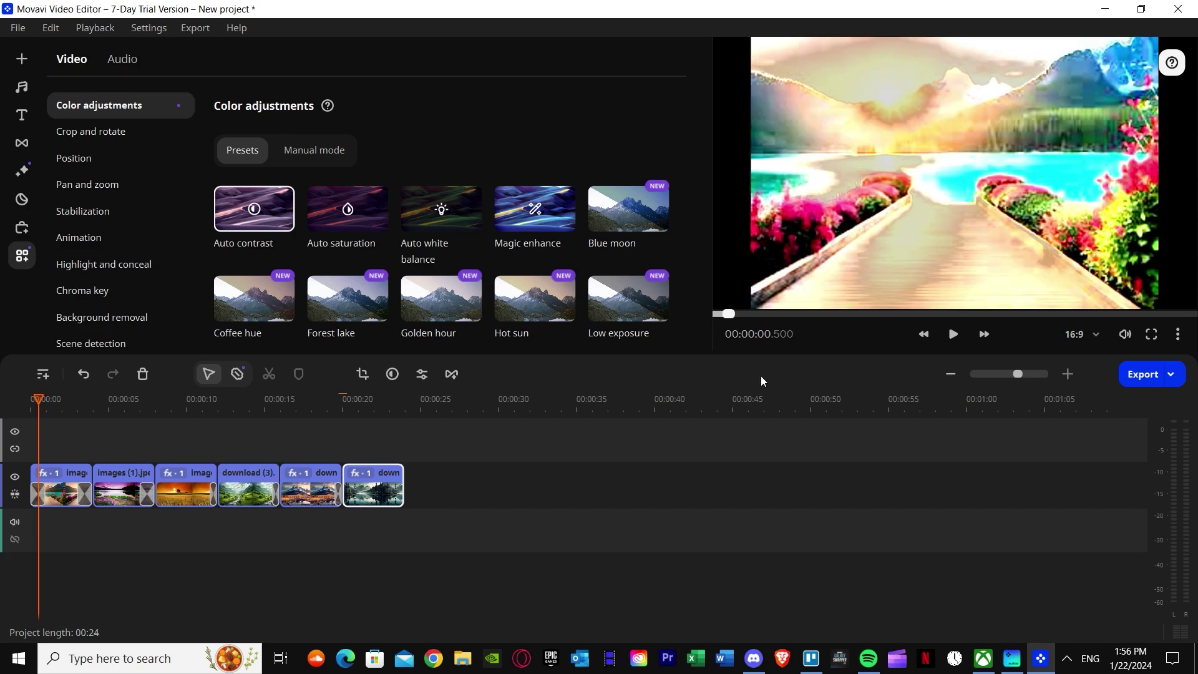
left_click(945, 339)
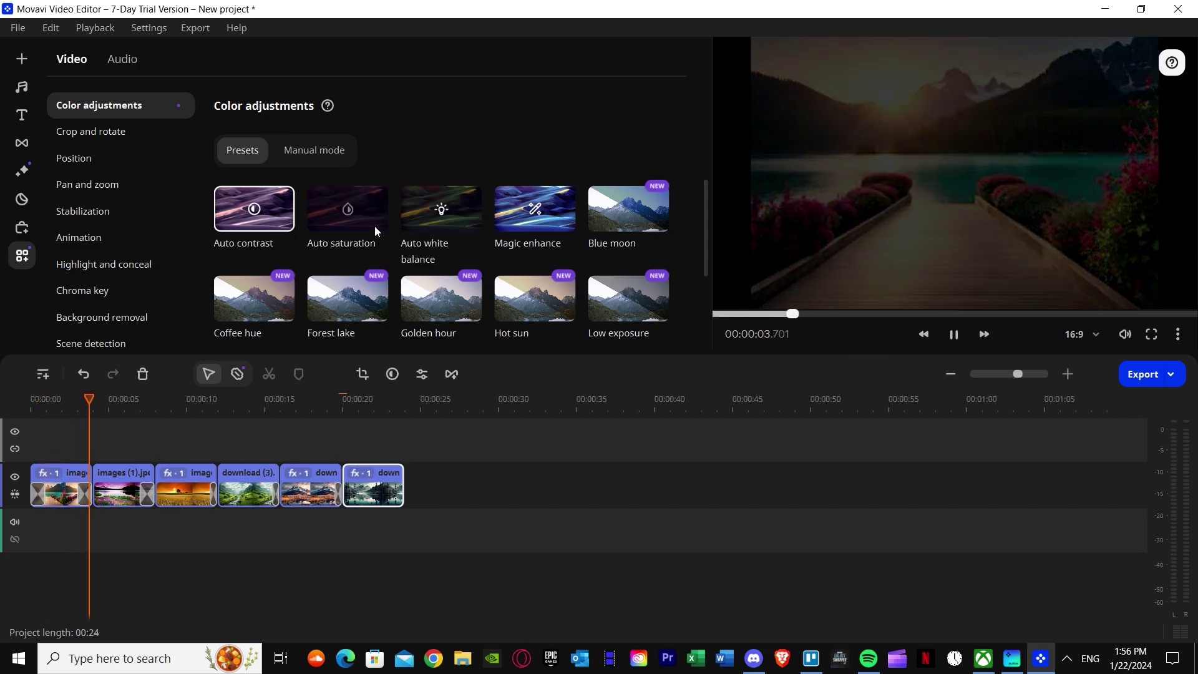
Apply the Magic enhance preset to the download (3) clip, check it in playback and browse the remaining presets
left_click_drag(553, 213, 260, 485)
left_click_drag(237, 481, 238, 481)
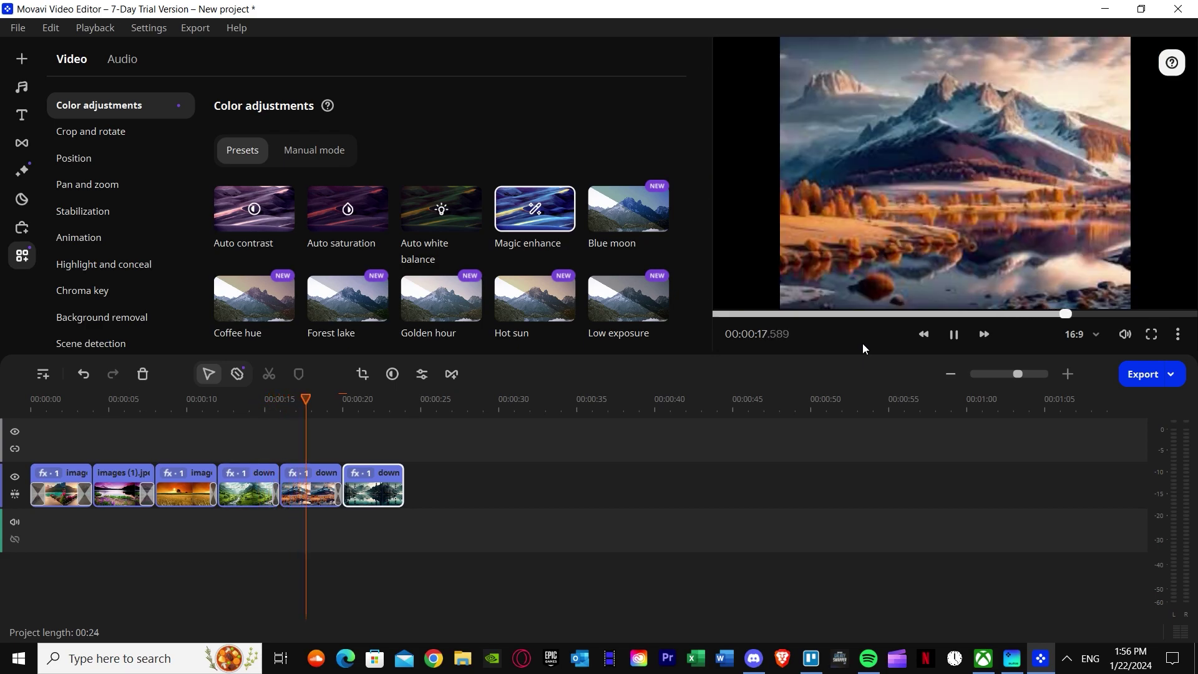
left_click(954, 334)
scroll(319, 245, "down", 2)
scroll(368, 276, "up", 1)
scroll(135, 246, "up", 1)
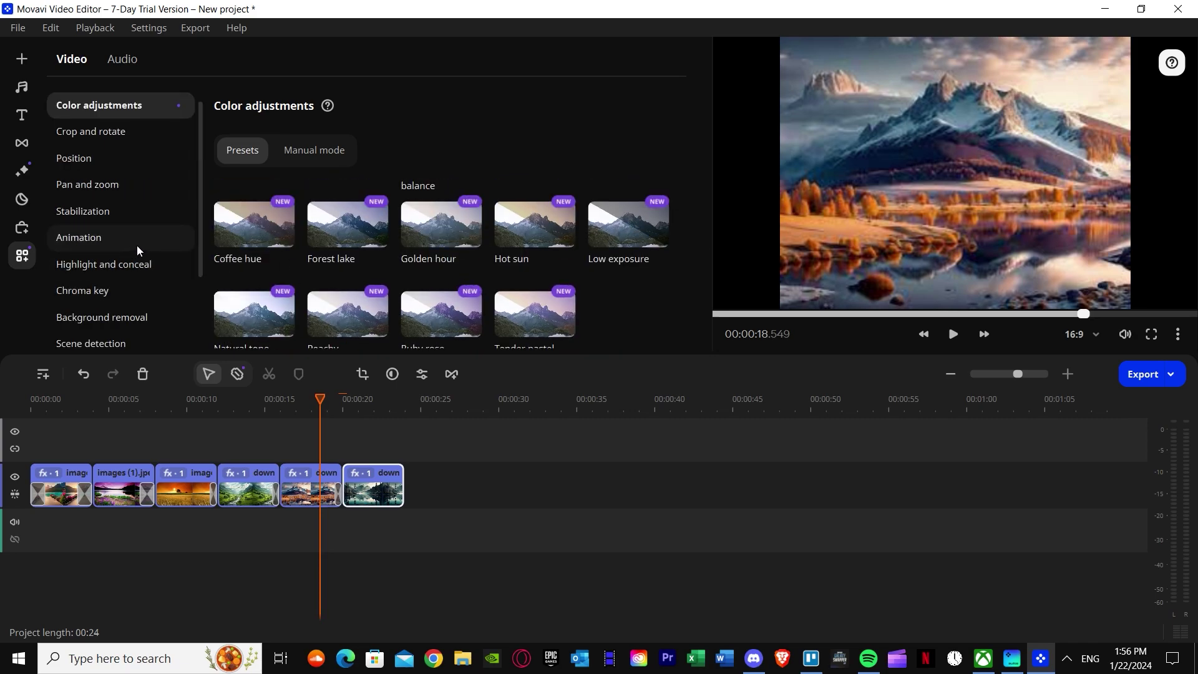
View the Position layouts, return the playhead to near the start of the timeline and play back the sequence
left_click(78, 158)
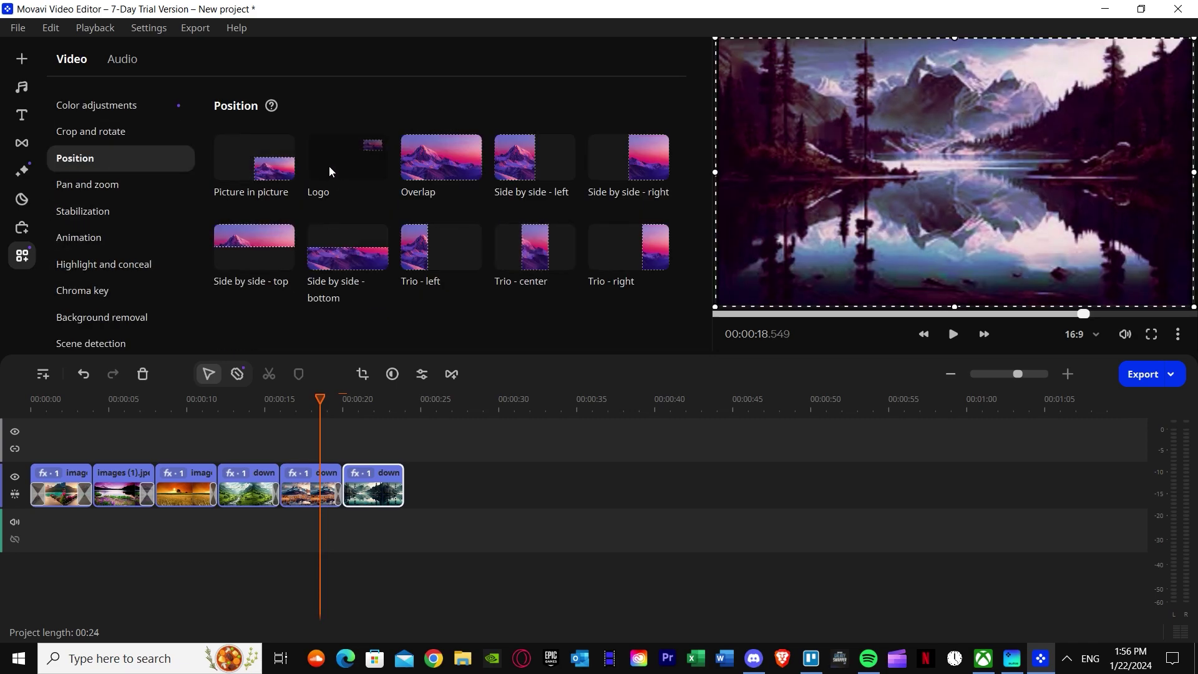
left_click(322, 400)
left_click_drag(323, 399, 58, 400)
left_click(39, 400)
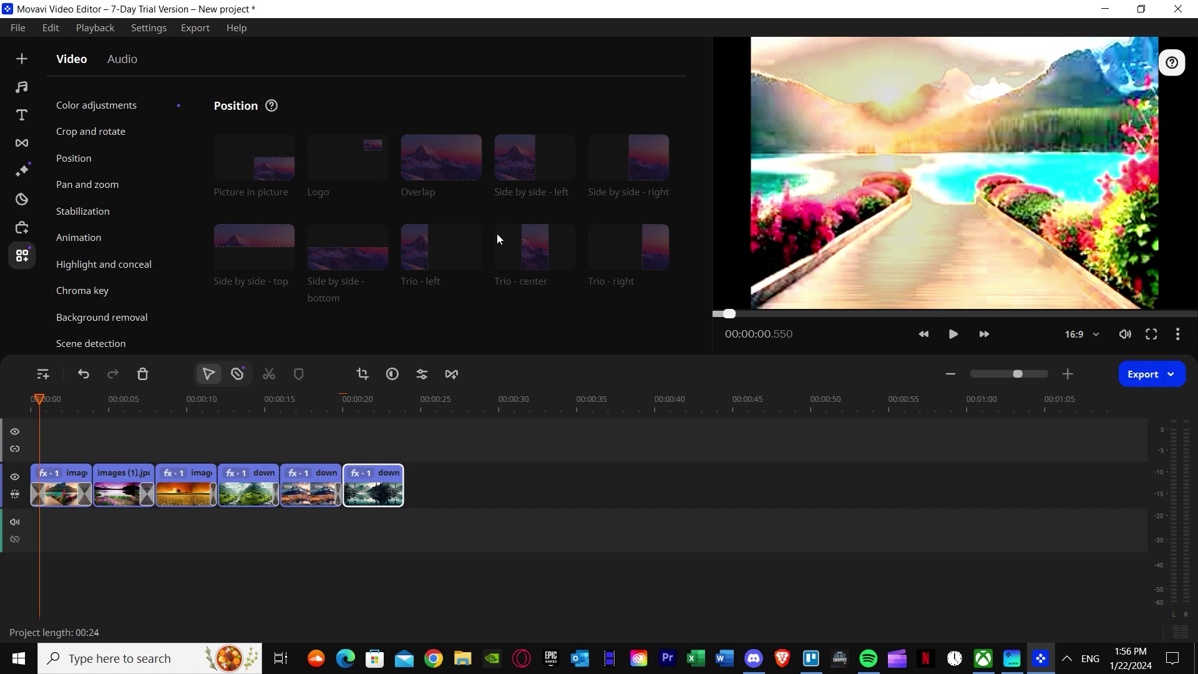
left_click(950, 340)
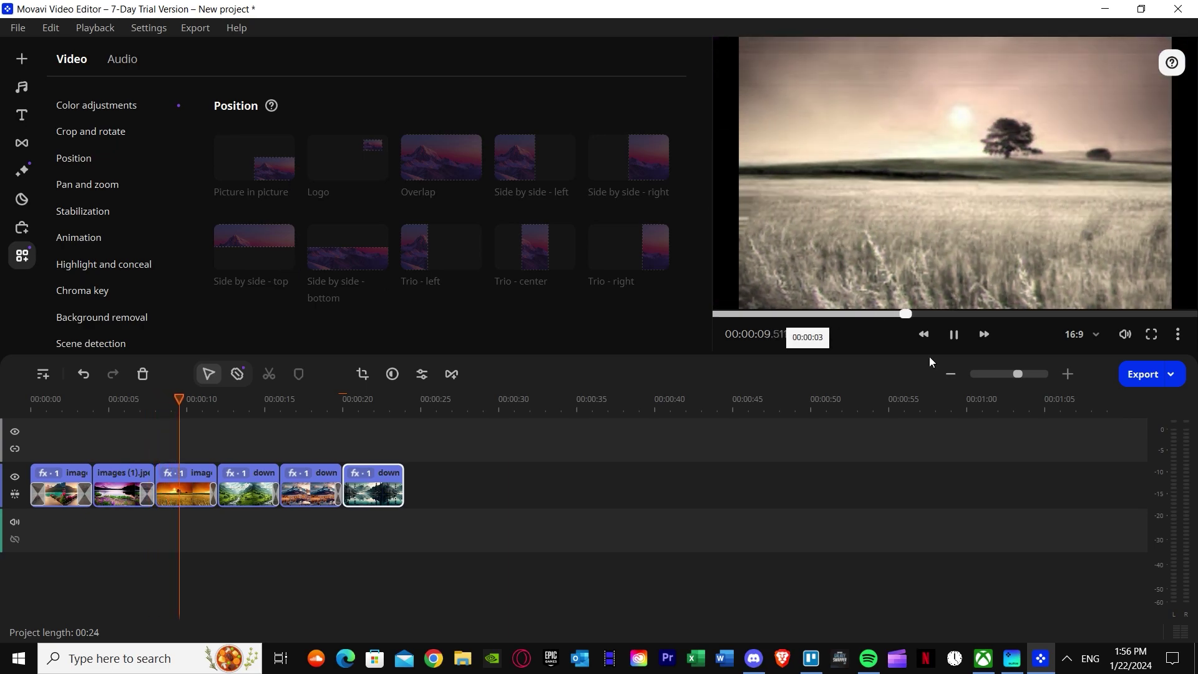
Pause the sequence playback and open the featured sound effects
left_click(941, 338)
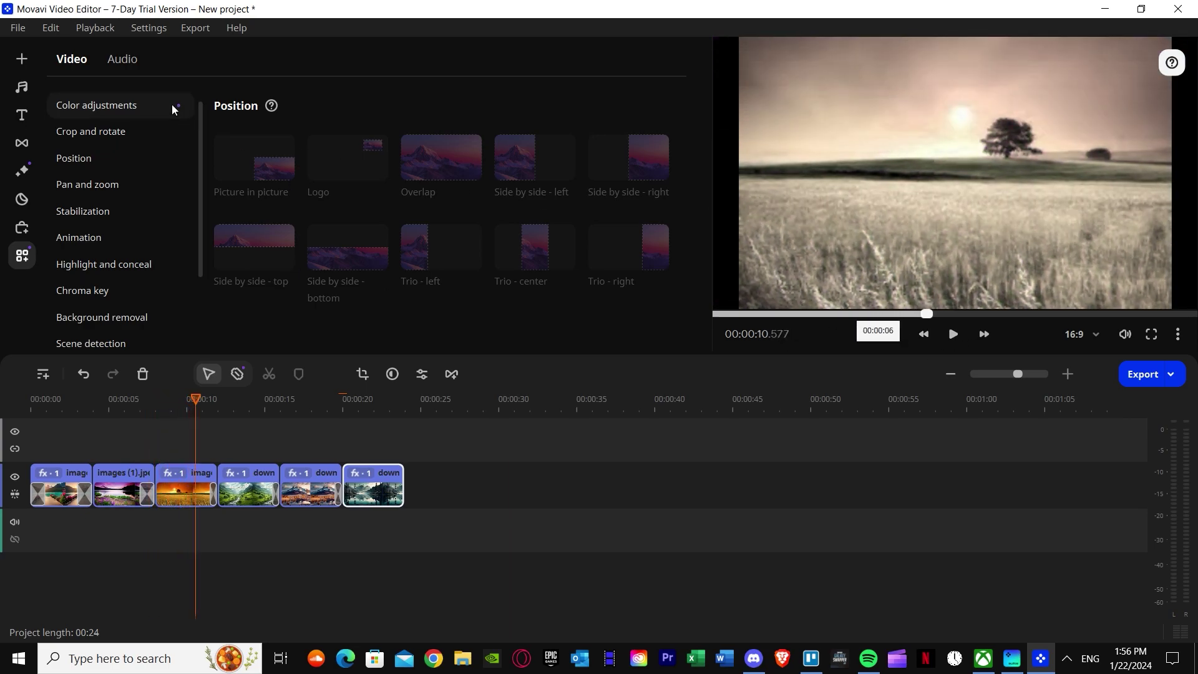
left_click(22, 86)
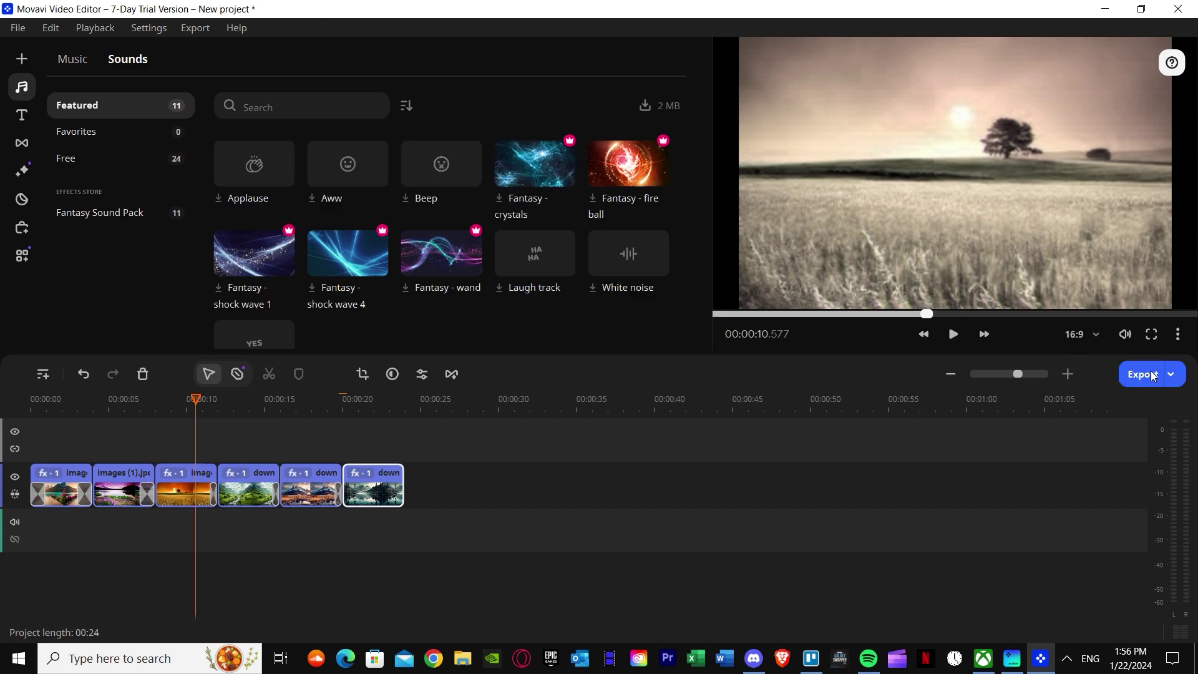
Split the third clip, the sunset field image, at about 11 seconds on the timeline
mouse_move(196, 398)
left_mouse_down()
mouse_move(241, 399)
mouse_move(201, 400)
left_mouse_up()
left_click(239, 379)
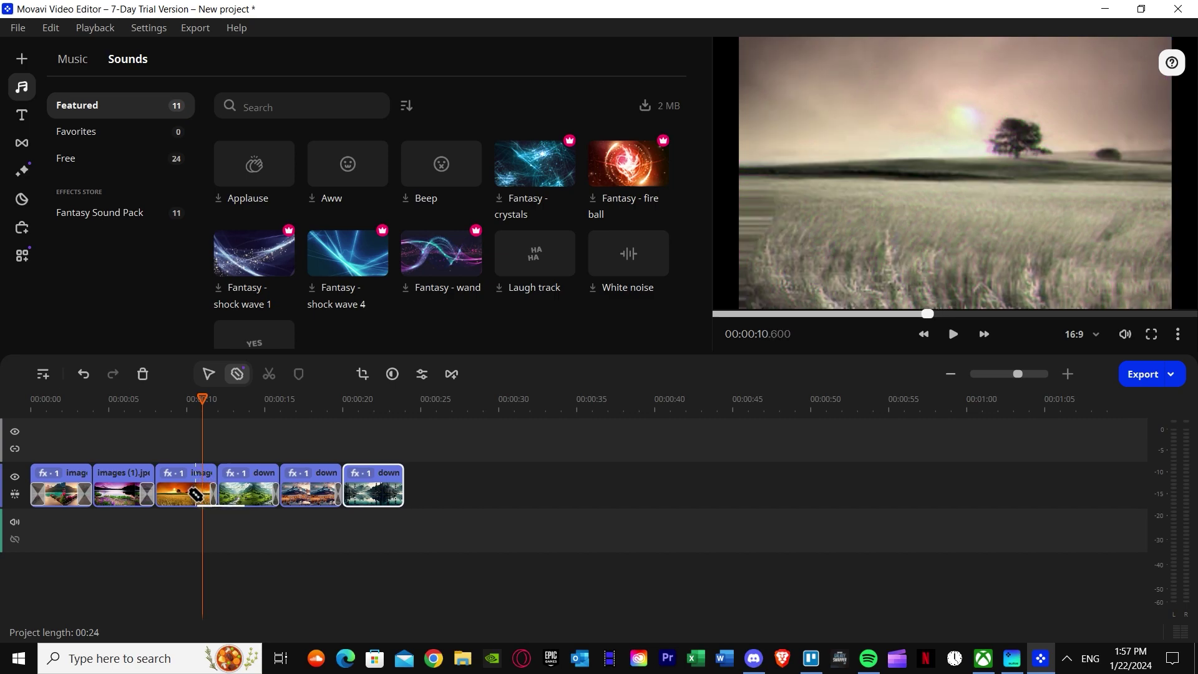
left_click(199, 498)
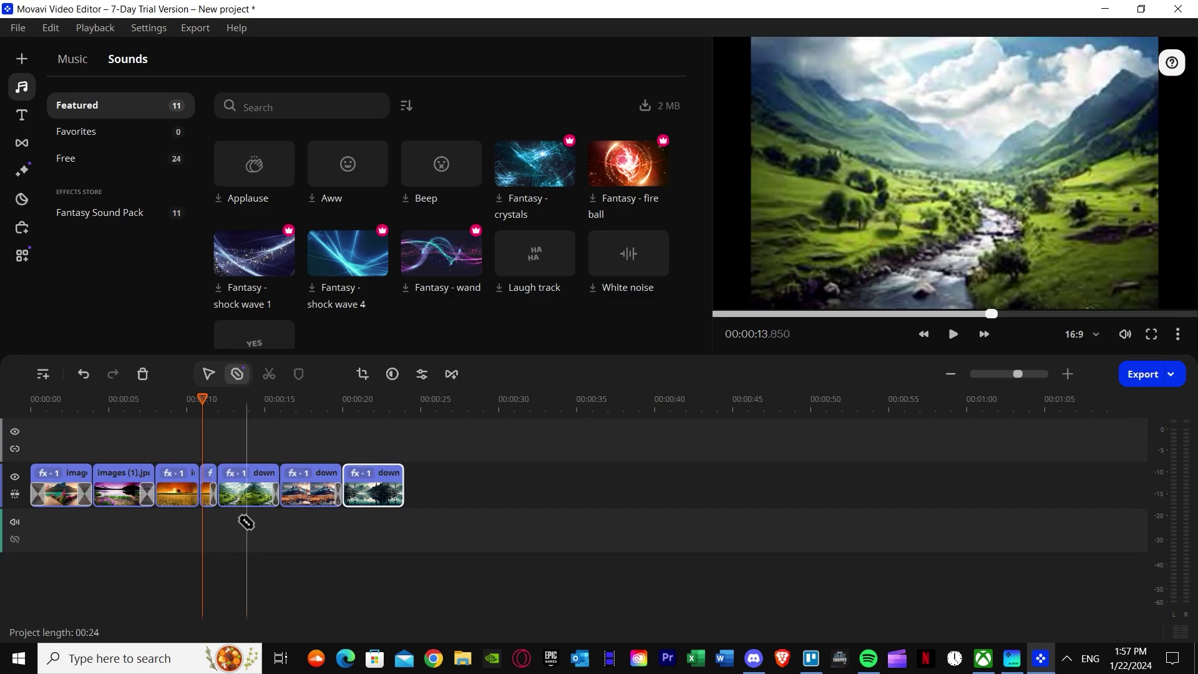
Delete the short piece of the sunset field clip after the cut and keep the following clips directly behind the remaining part
left_click(209, 374)
left_click(207, 505)
key("Delete")
left_click_drag(239, 494, 285, 494)
left_click_drag(375, 493, 360, 493)
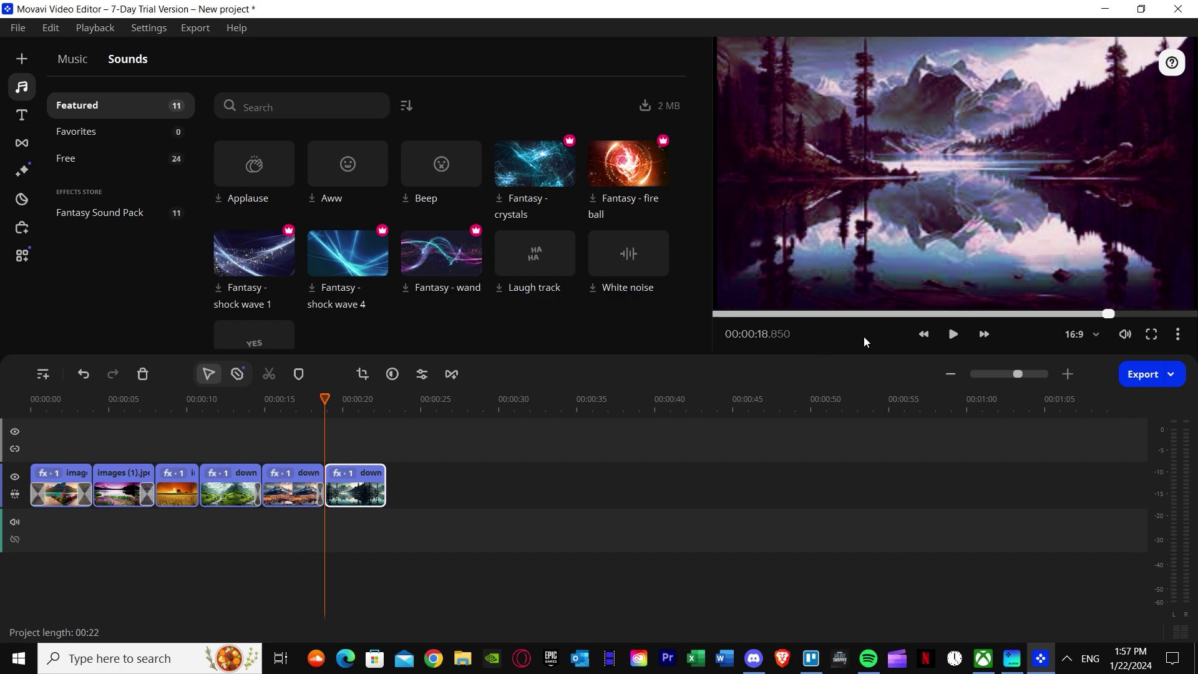
Export the project in trial mode as the MP4 video New project with High quality, and open the output folder
left_click(1147, 376)
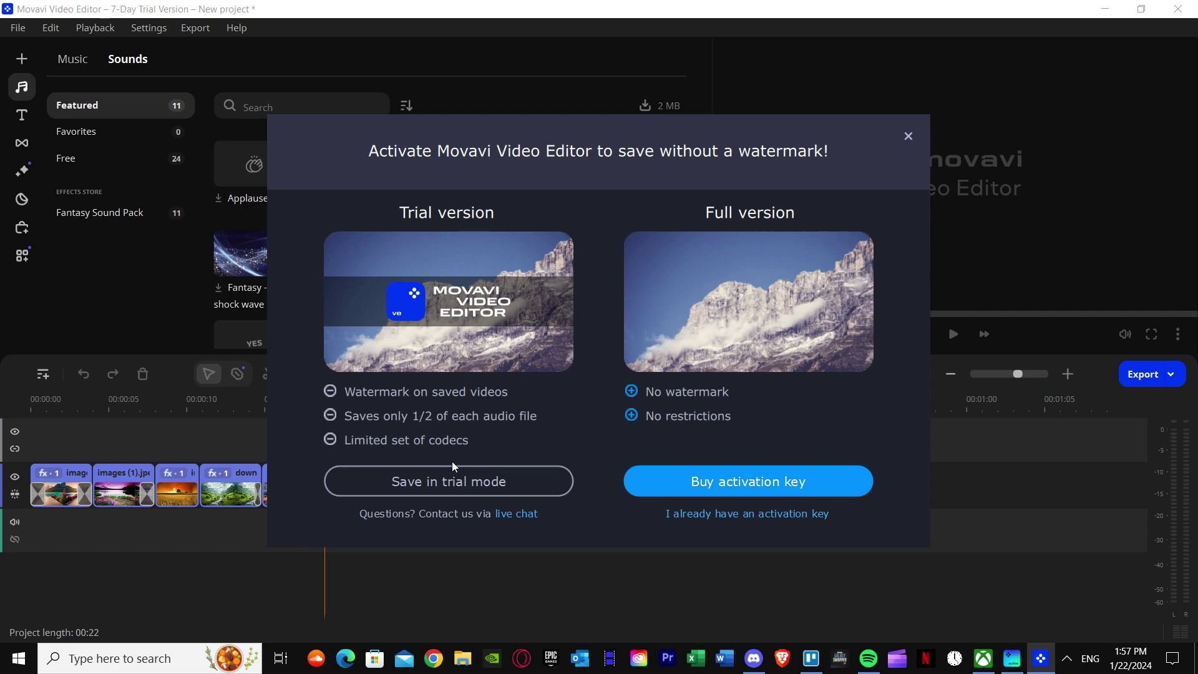
left_click(429, 476)
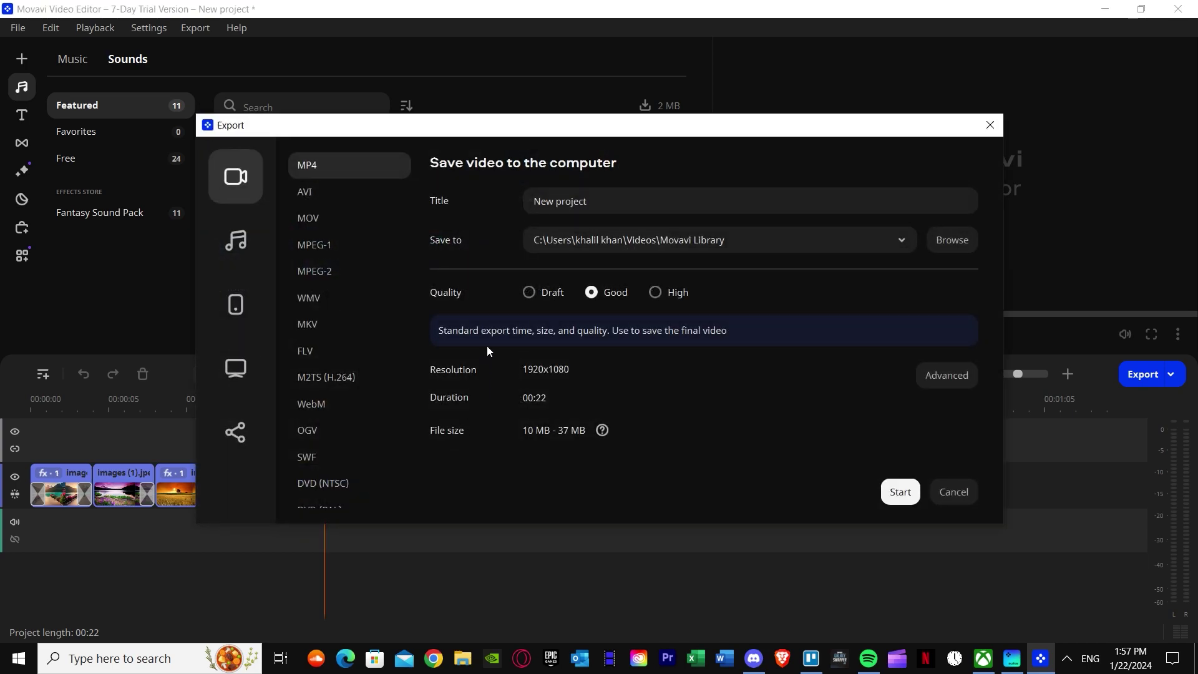
left_click(656, 294)
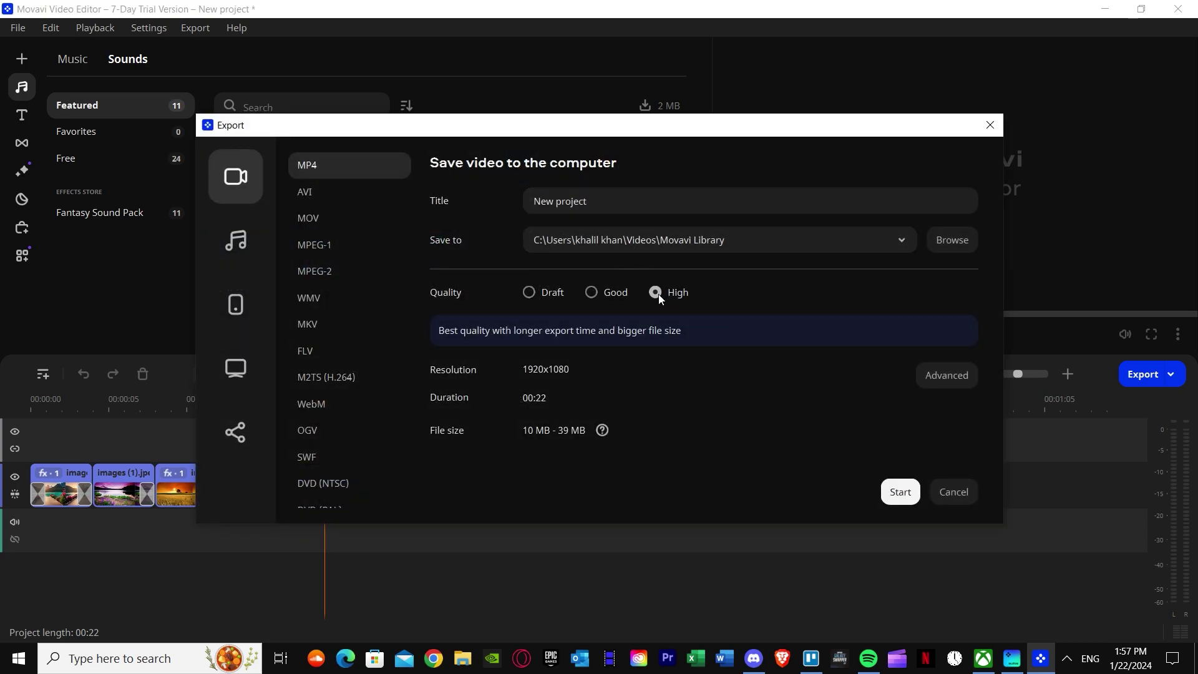
left_click(894, 496)
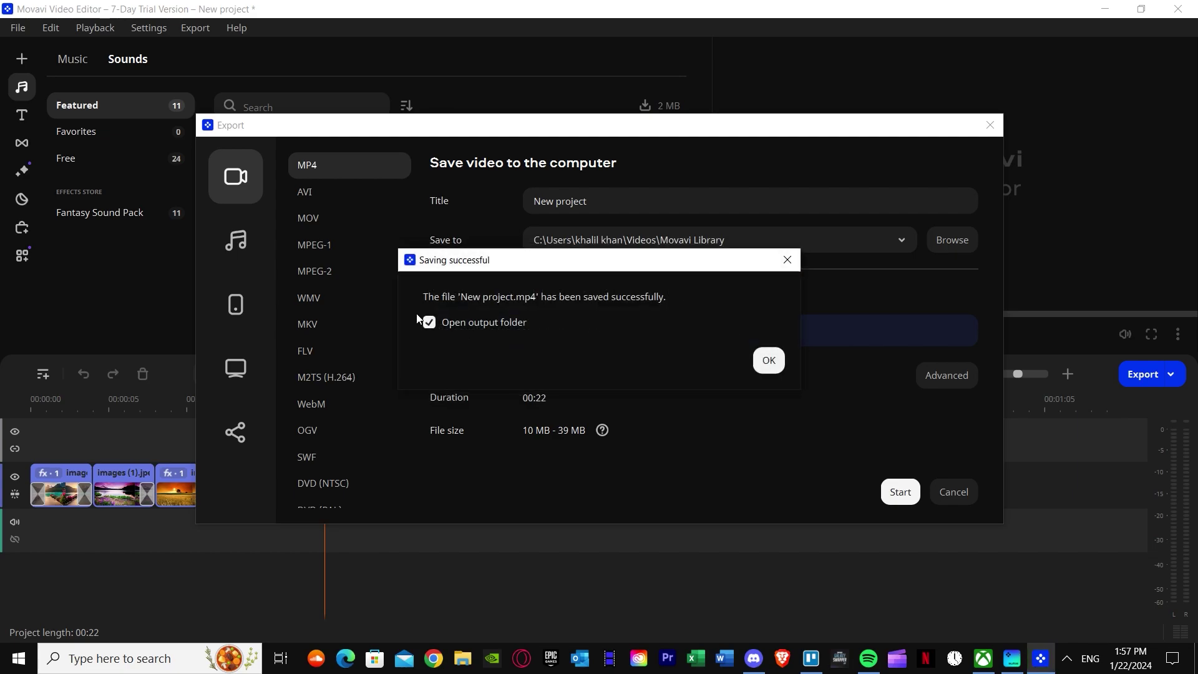
left_click(757, 361)
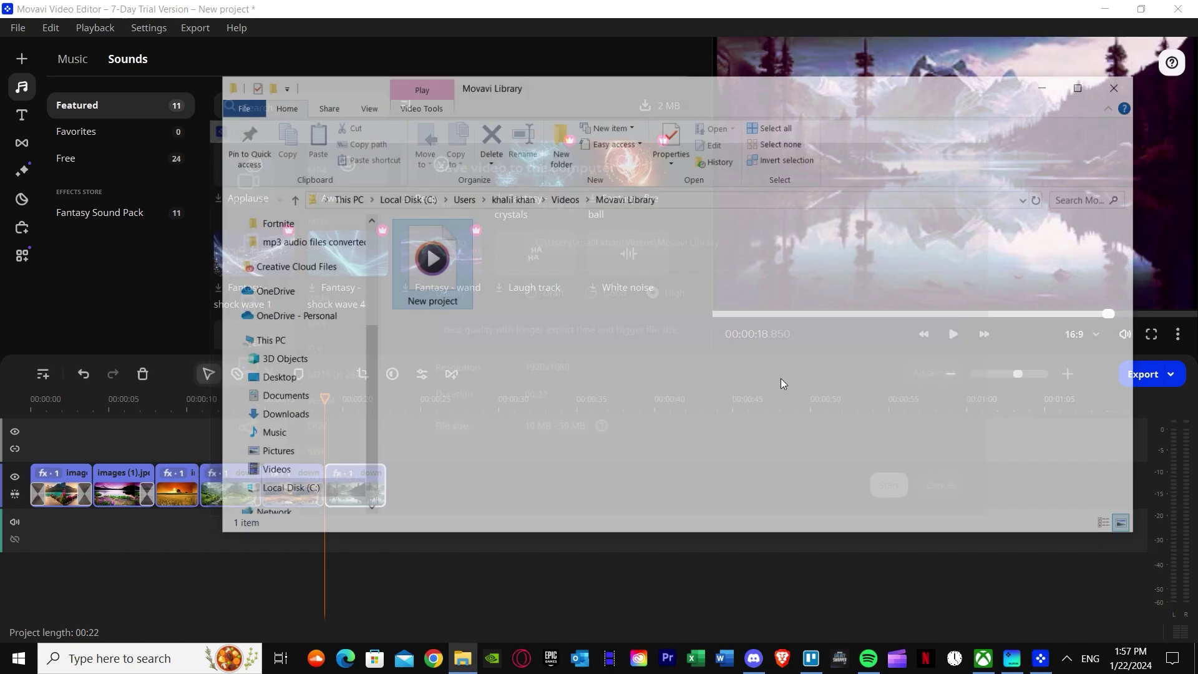
Play the exported New project video, skim through it to check the result, and close the player and the output folder
double_click(440, 285)
left_click(624, 547)
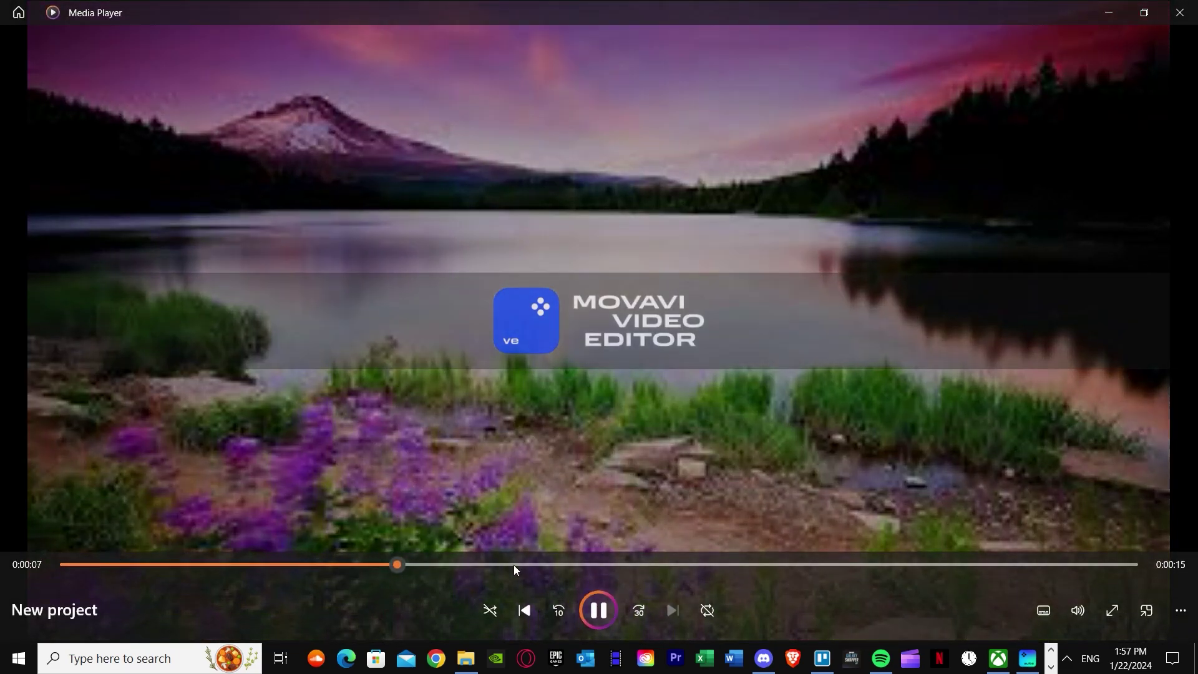
left_click_drag(514, 565, 665, 563)
left_click_drag(772, 568, 845, 568)
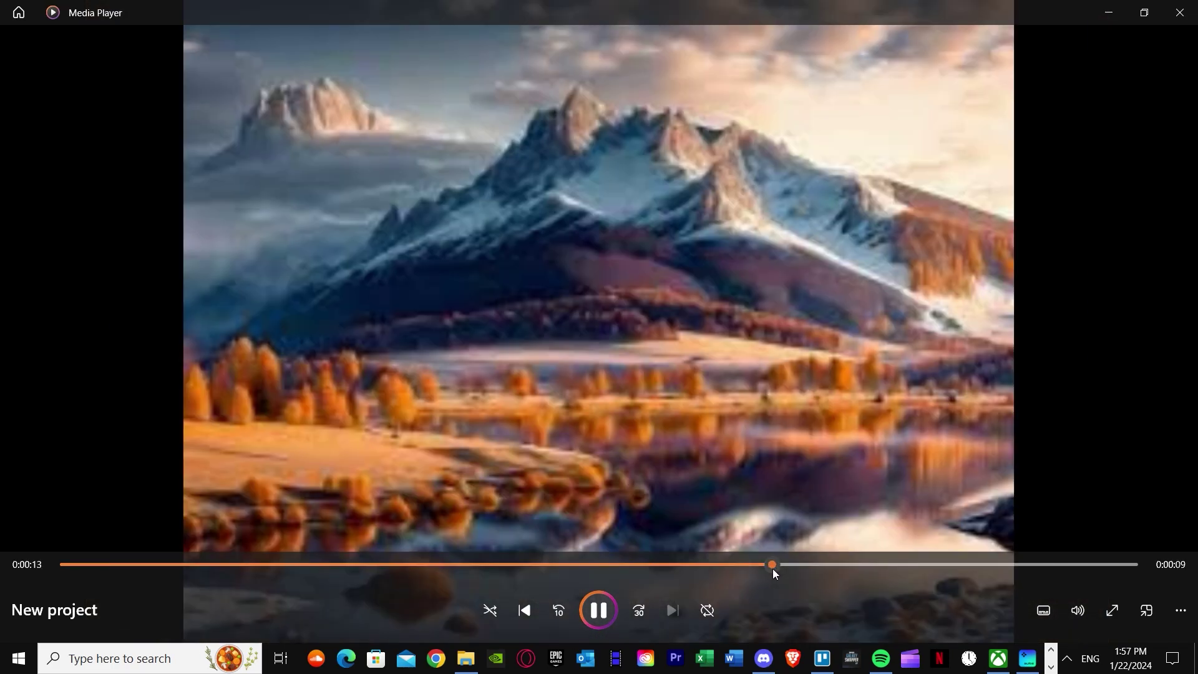
left_click(1180, 14)
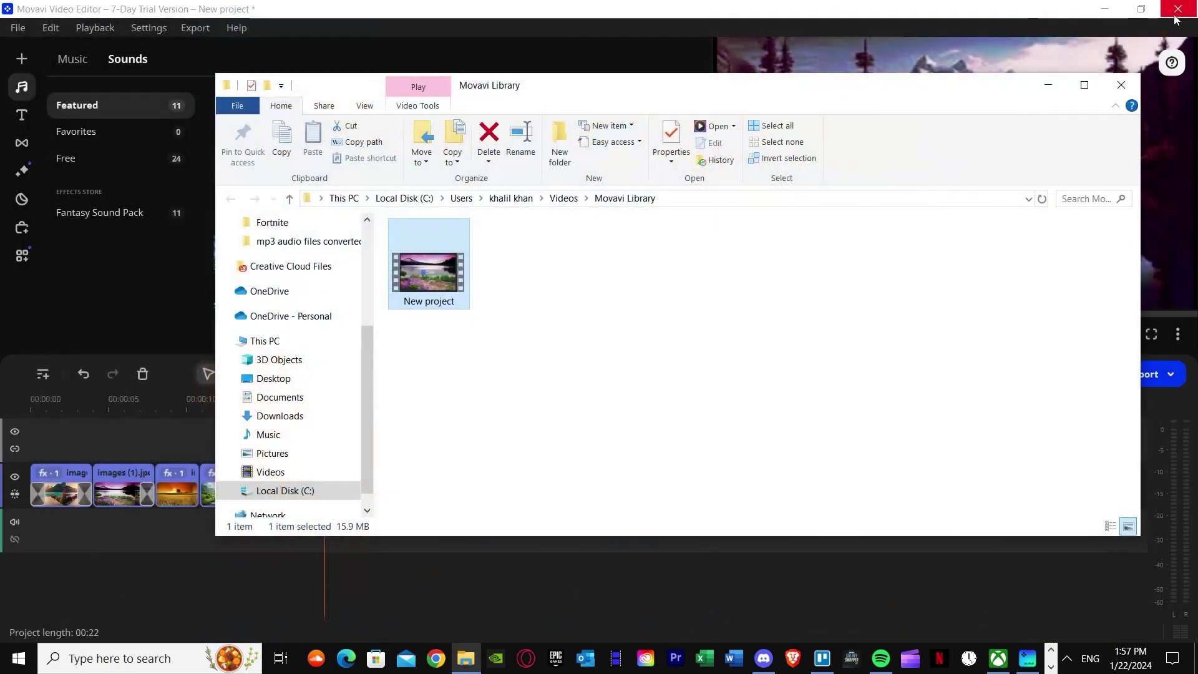
left_click(1122, 85)
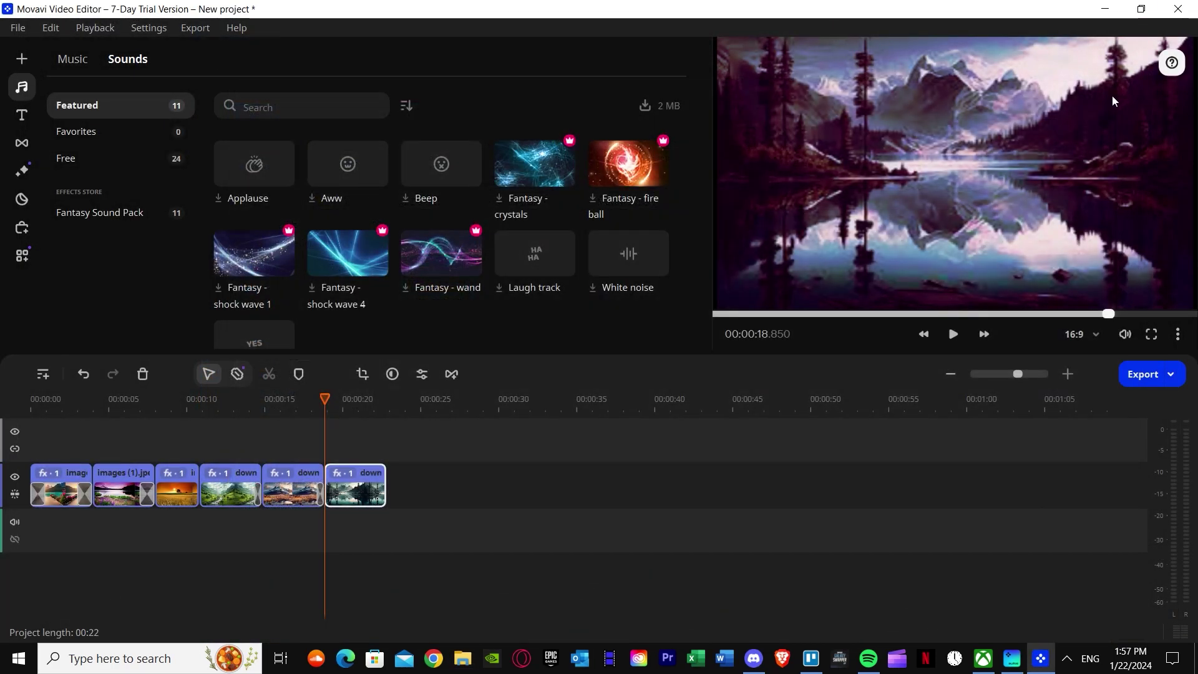